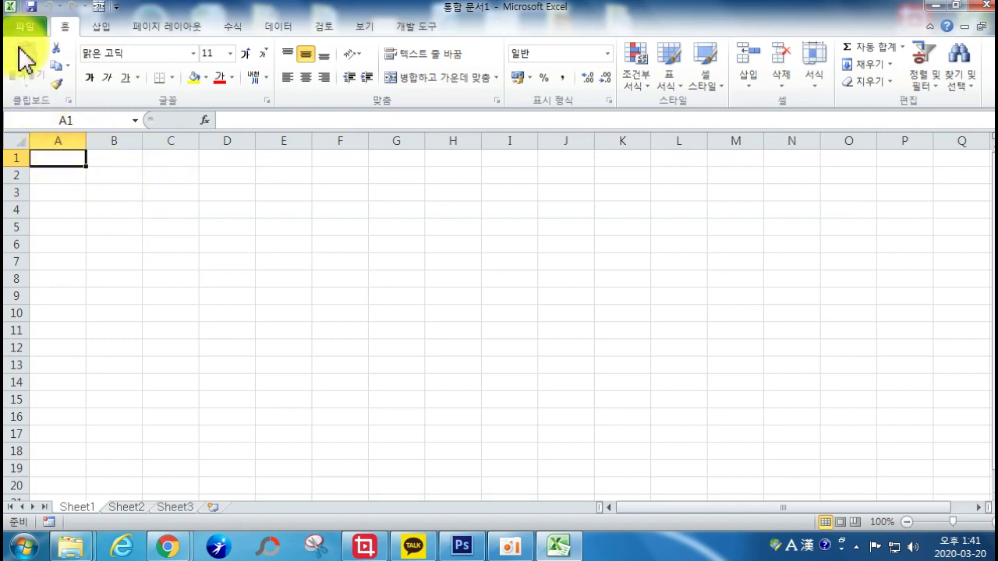
- Display the page break lines on Sheet1 by generating a print preview, and check the first page's boundaries
left_click(23, 30)
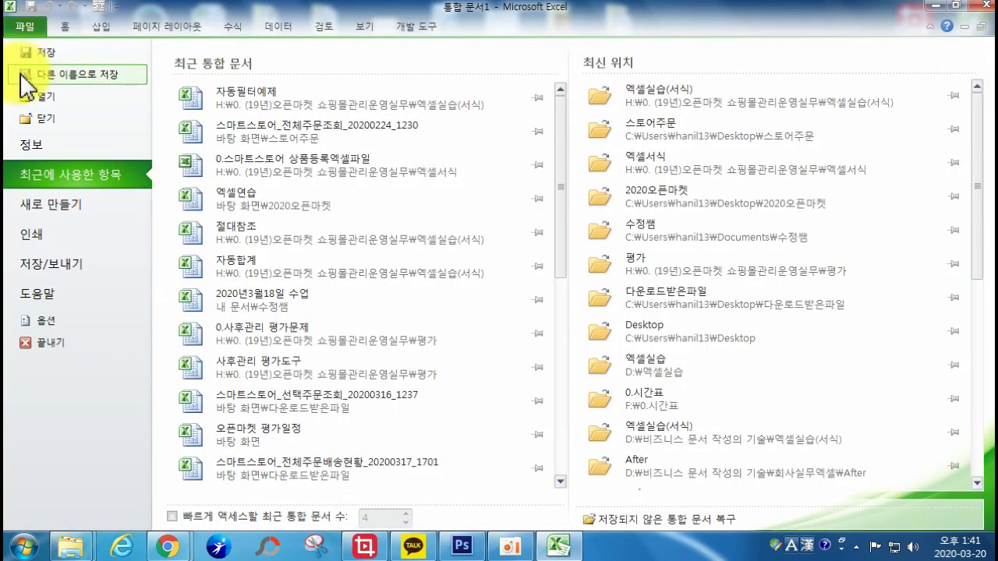
left_click(46, 236)
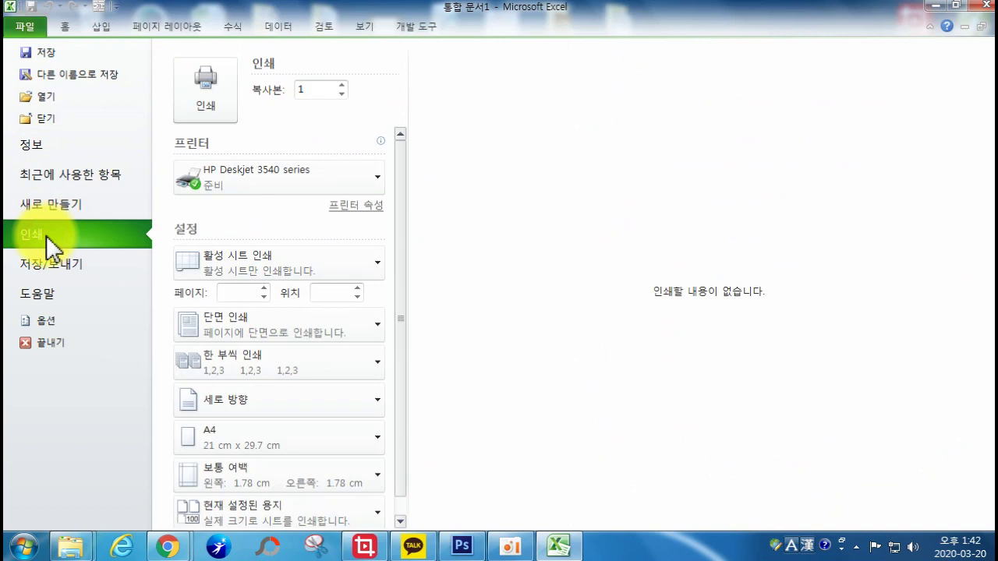
left_click(65, 23)
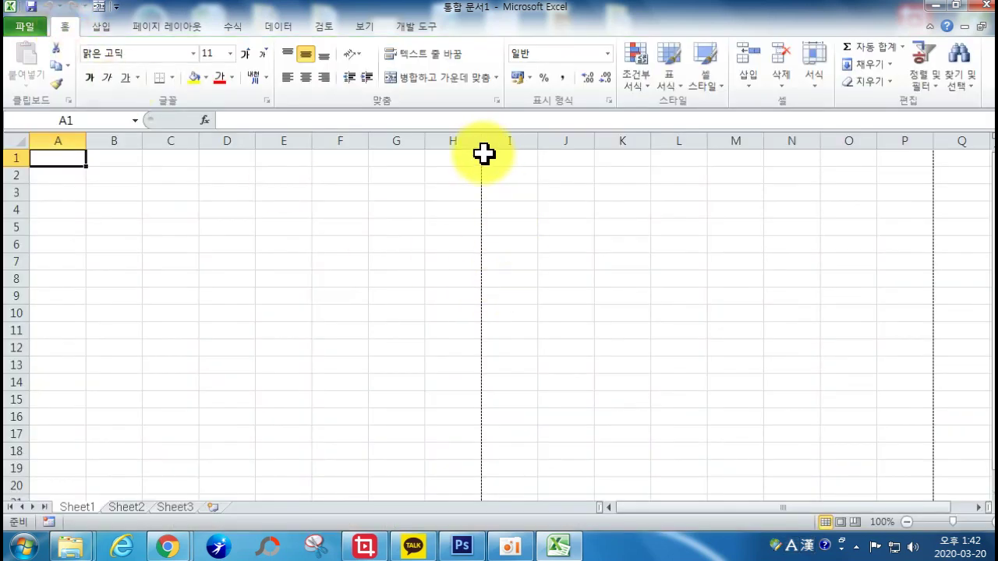
scroll(481, 373, "down", 11)
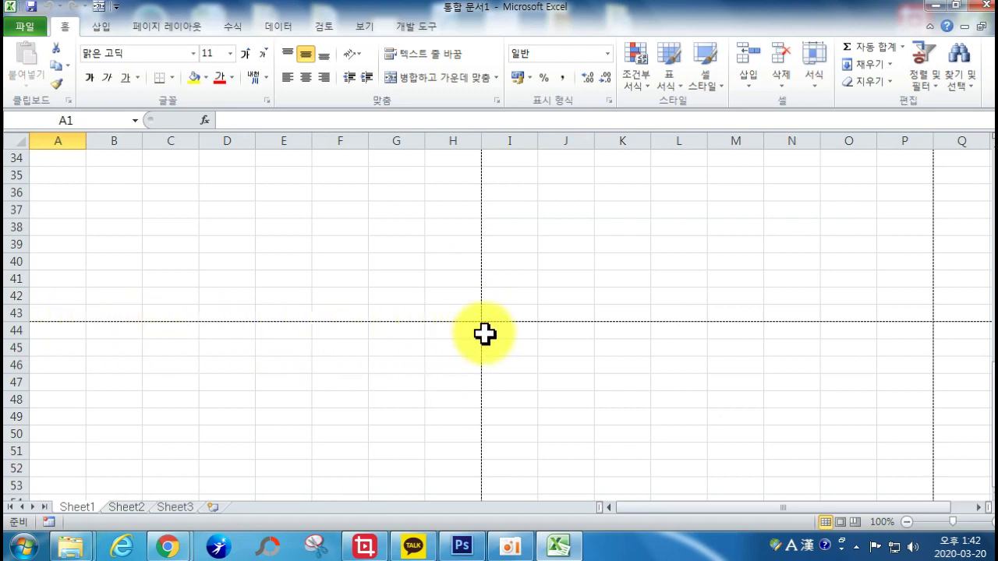
scroll(483, 328, "up", 6)
scroll(485, 299, "up", 5)
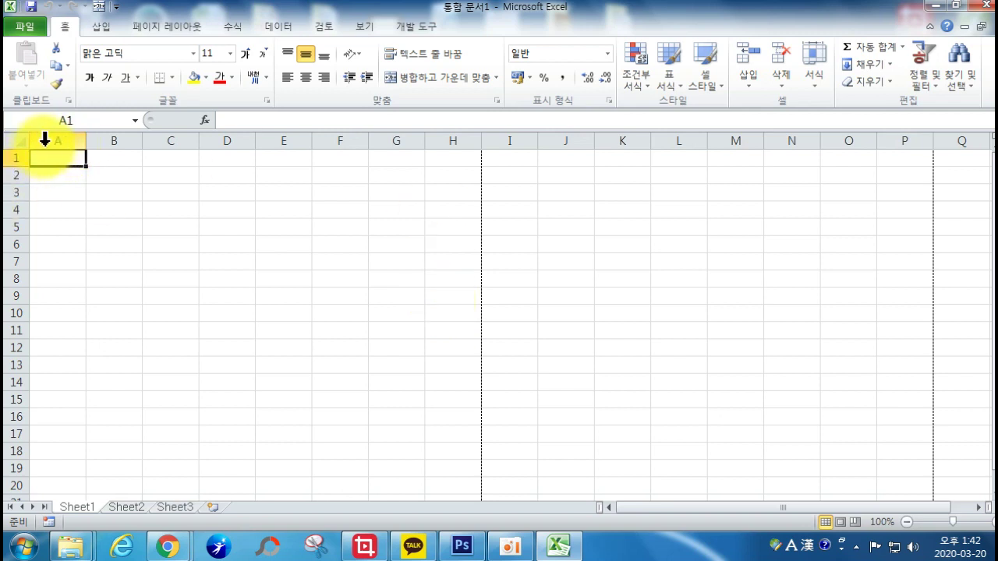
- Narrow all columns of the sheet to one uniform width, forming a fine grid of small cells
left_click(17, 142)
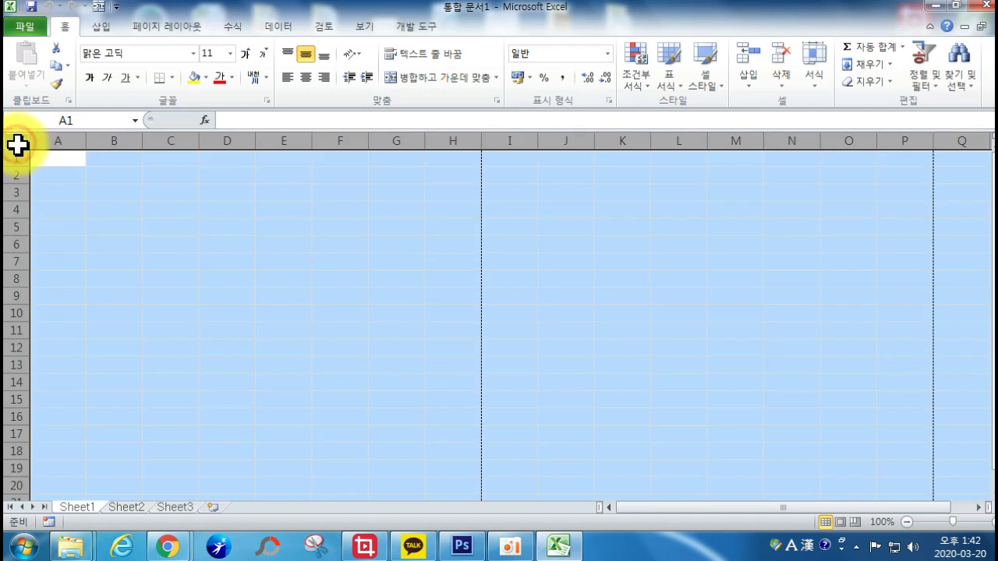
right_click(41, 138)
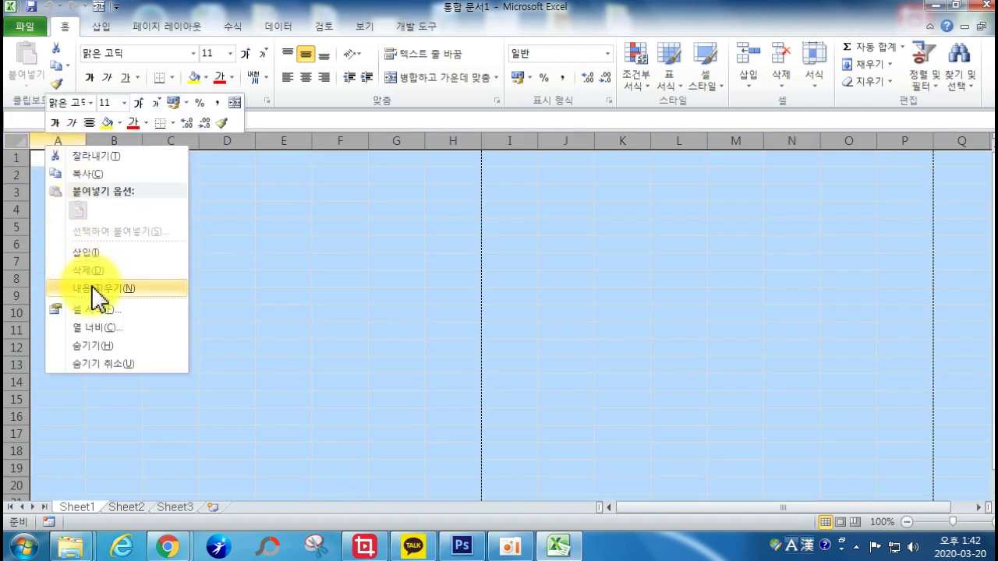
left_click(96, 324)
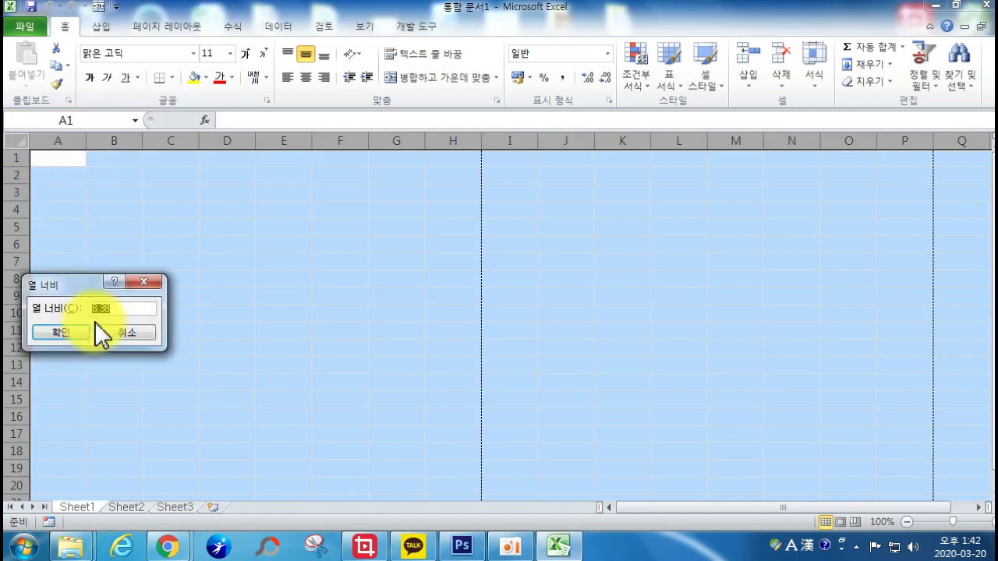
left_click(94, 330)
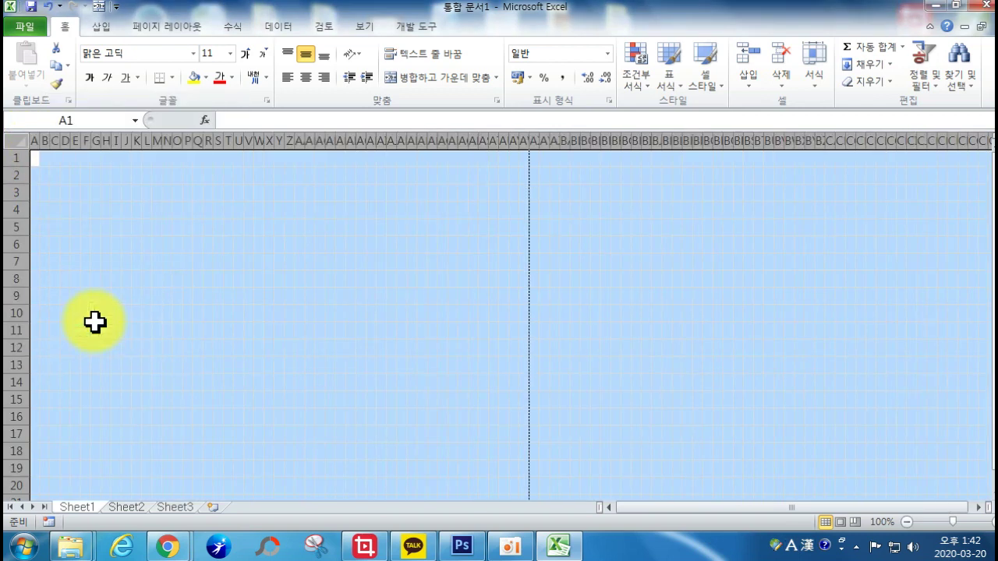
- Refresh the print preview and check where the page boundaries fall on the narrow-column grid
left_click(25, 26)
left_click(23, 234)
left_click(65, 30)
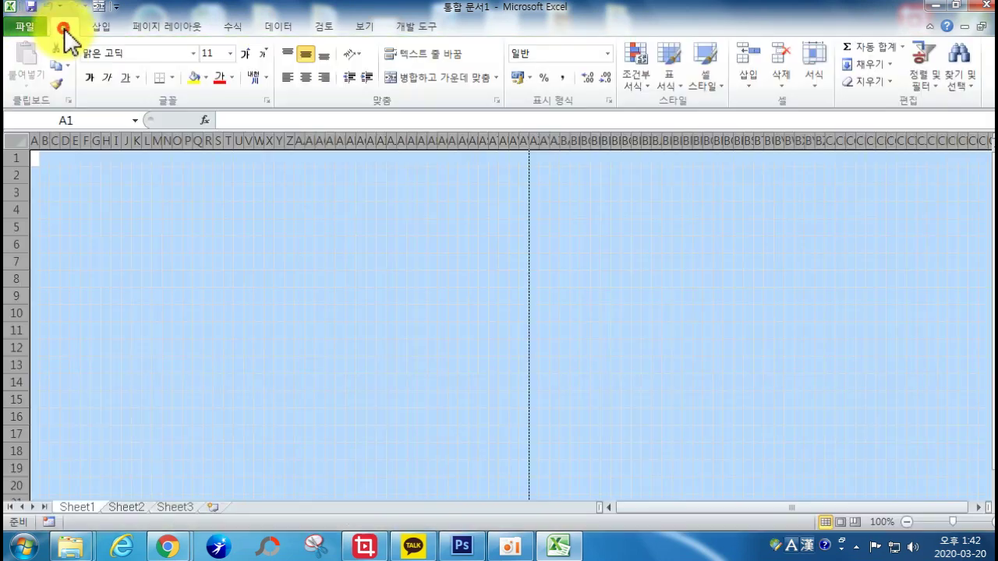
left_click(514, 296)
scroll(519, 250, "down", 11)
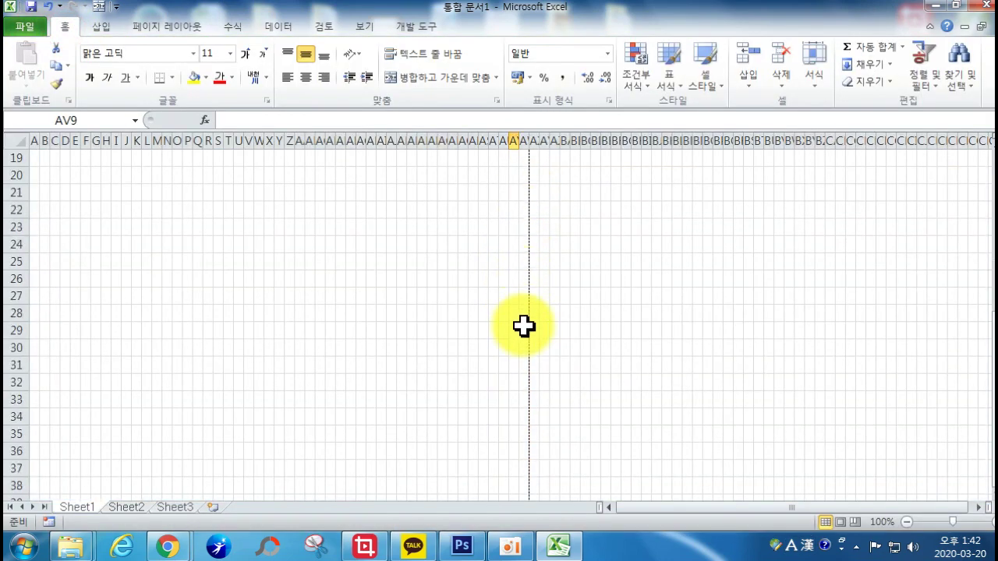
scroll(283, 390, "up", 11)
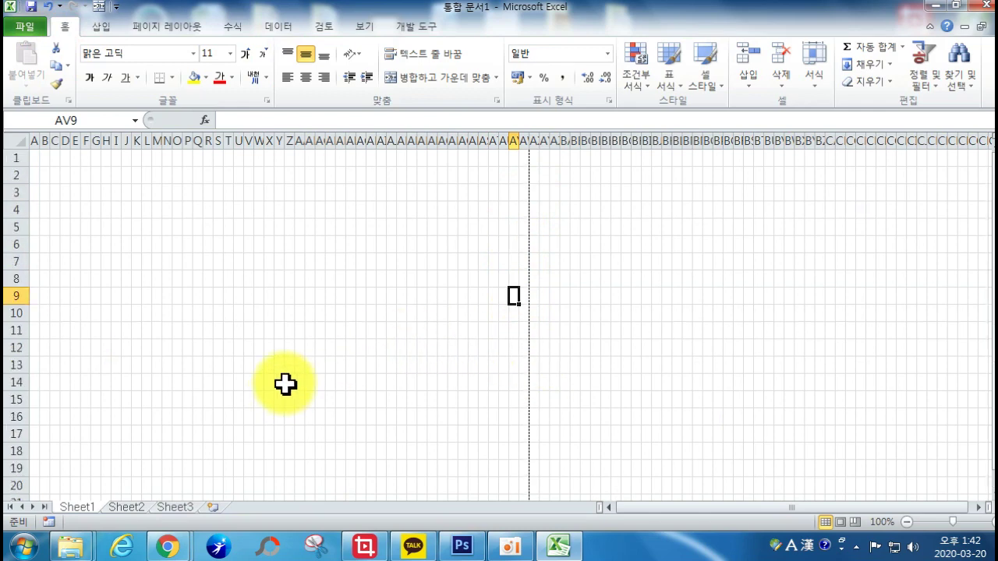
left_click(676, 315)
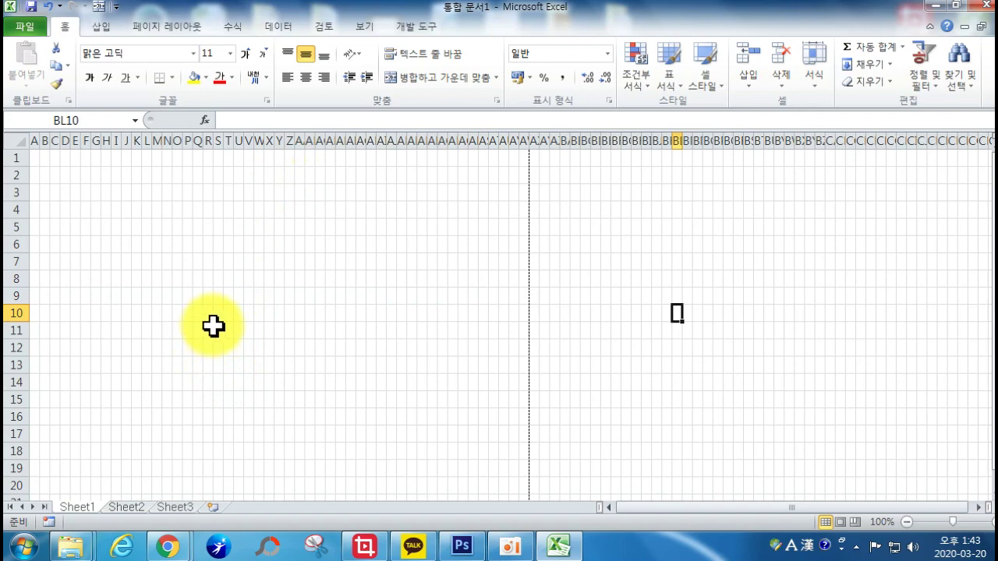
- Enter 중· in cell G7, inserting the middle dot from the special characters offered for ㄱ
scroll(215, 343, "down", 3)
scroll(183, 381, "down", 1)
scroll(180, 381, "up", 5)
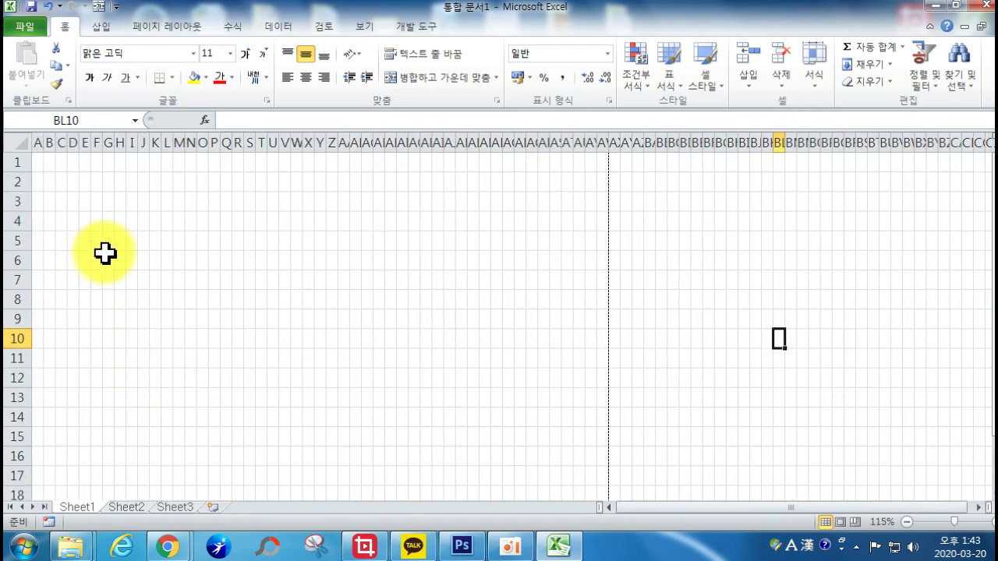
left_click(110, 280)
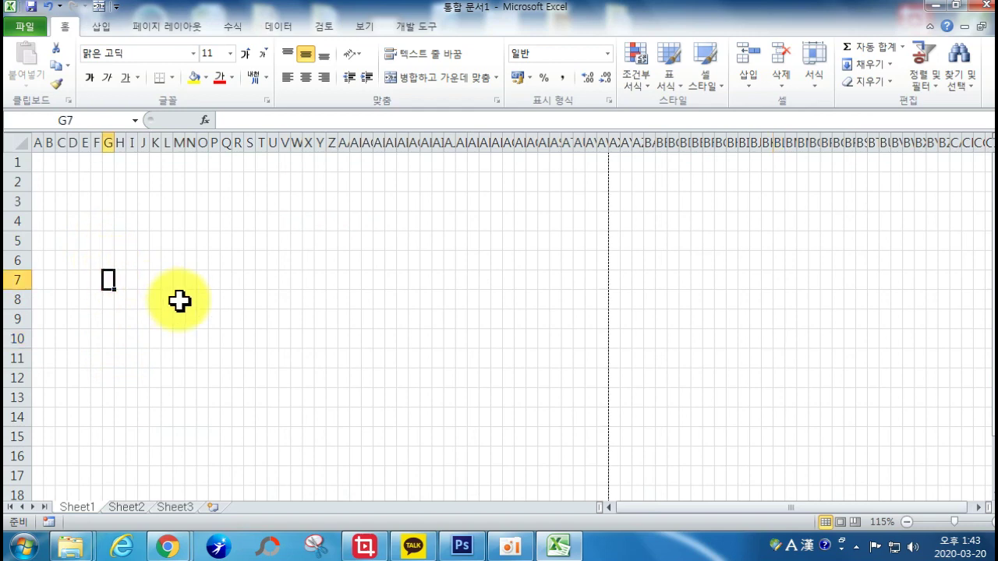
type("wn")
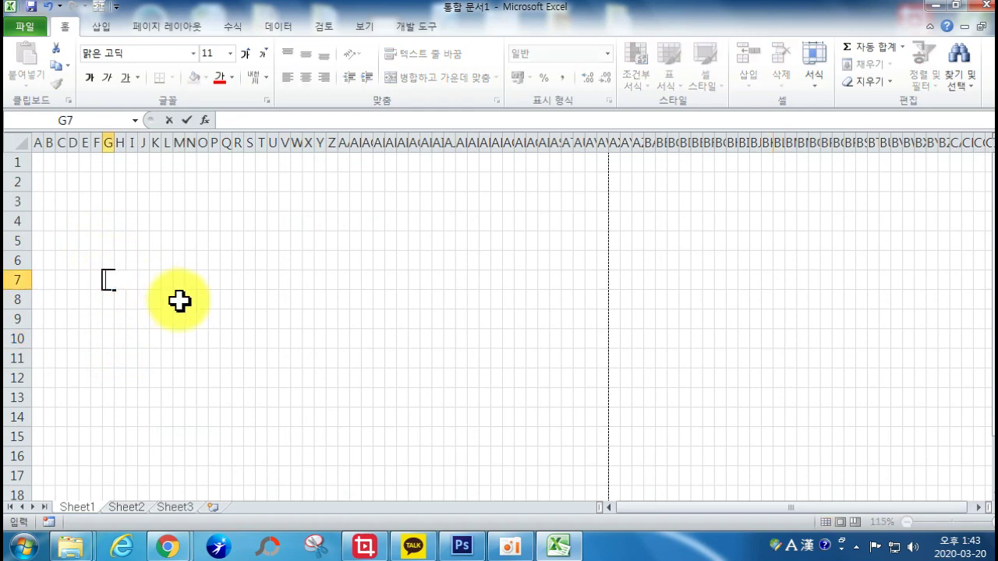
key("Hangul")
type("중")
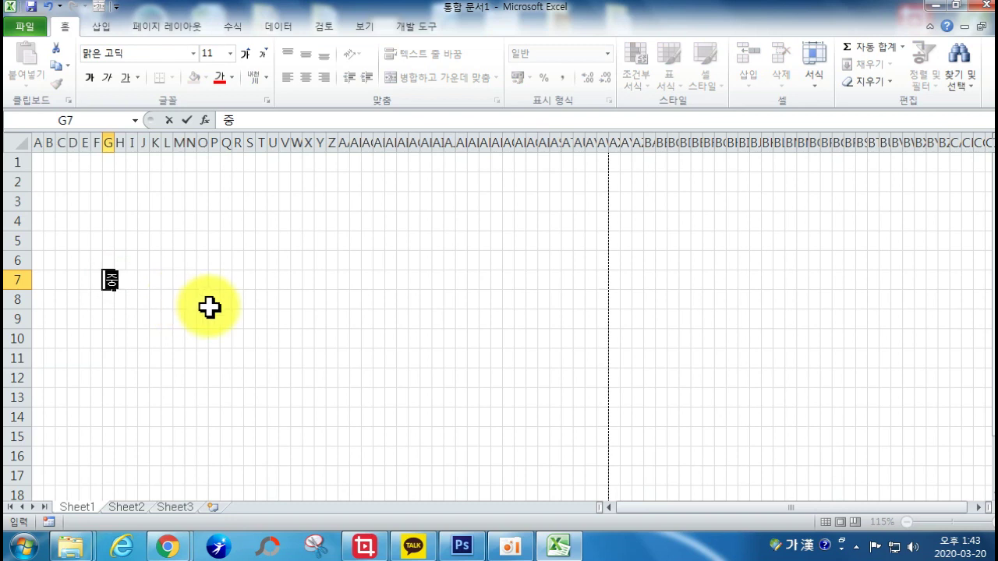
type("ㄱ")
key("Hangul_Hanja")
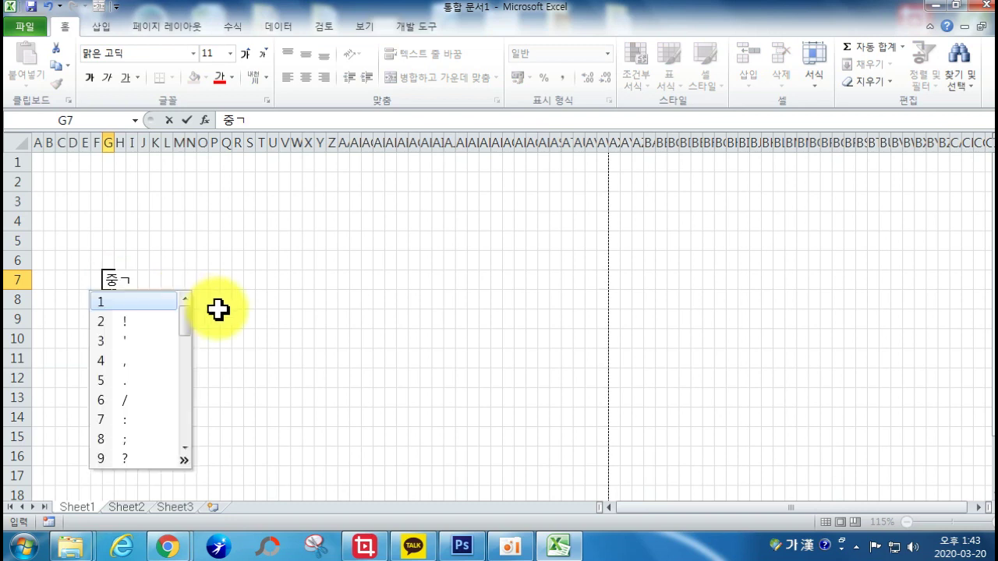
left_click(186, 459)
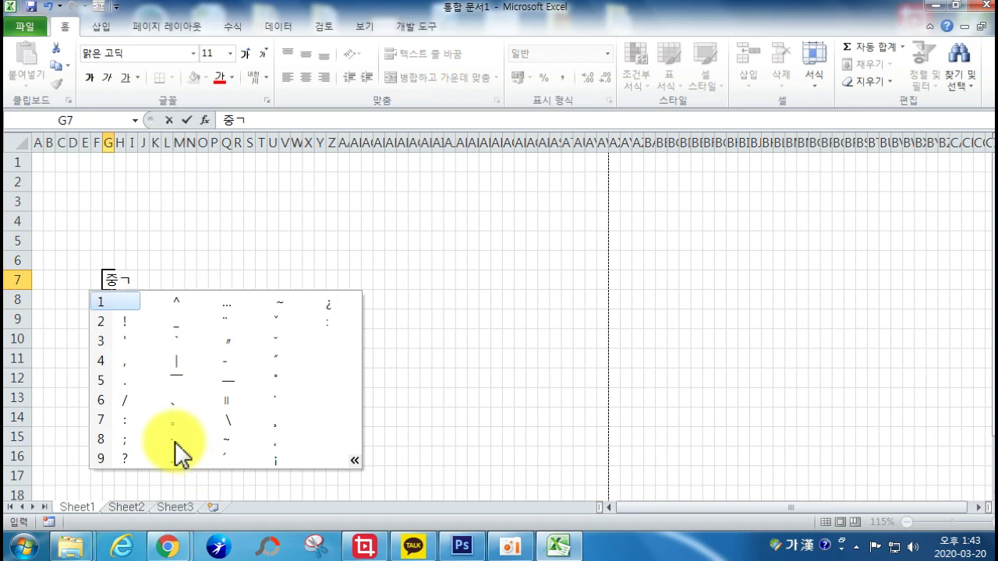
left_click(173, 442)
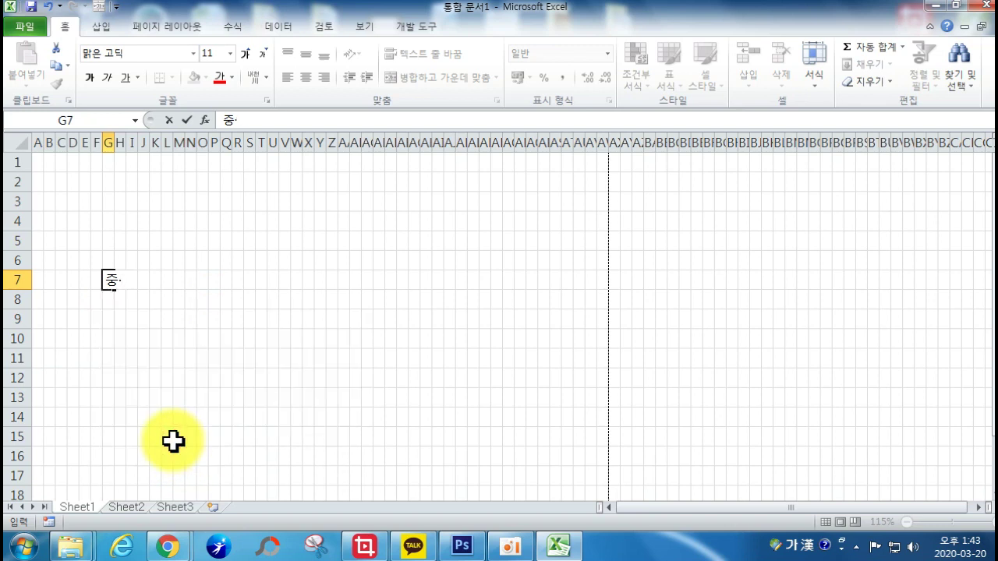
key("ctrl+Return")
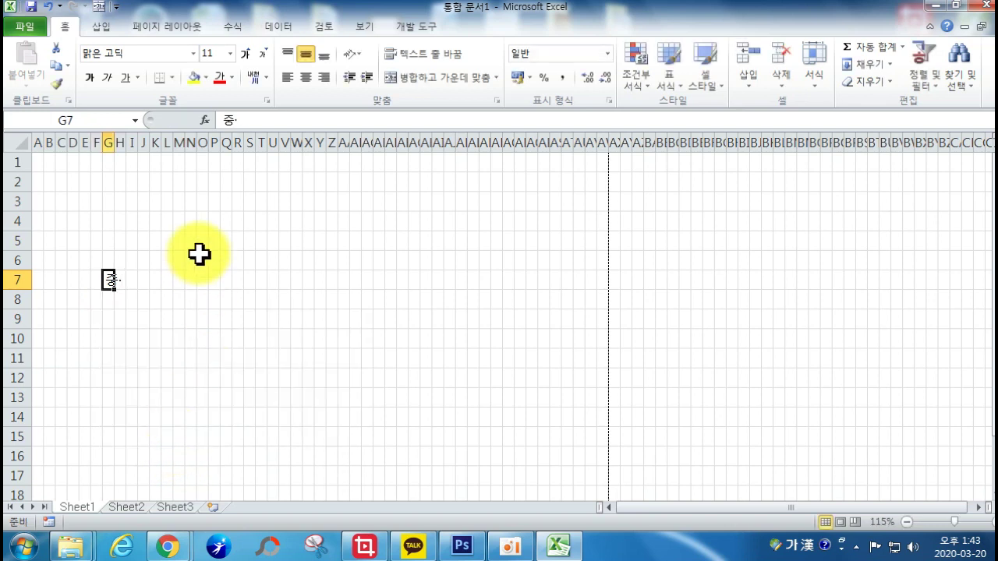
- Extend the text in G7 to read 중 · 소규모 개인사업자를 위한
left_click(235, 118)
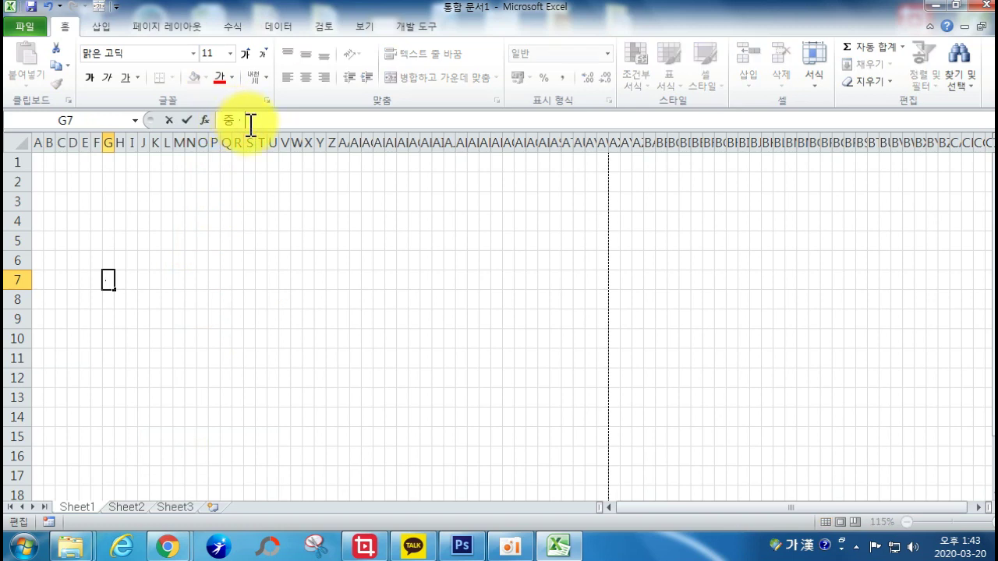
type("소규모 개인사업자를 위한")
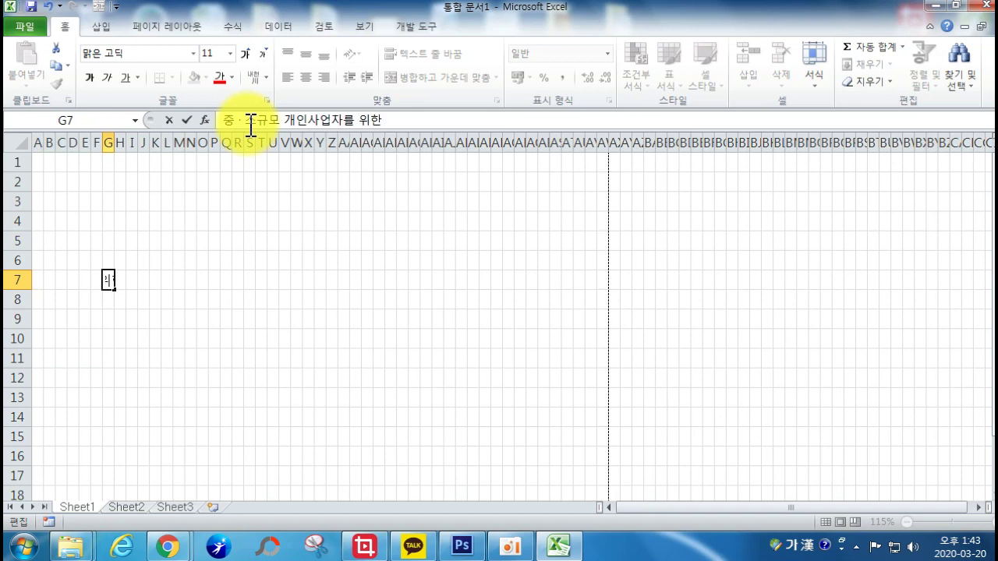
key("Return")
- Increase the font size of the title text in G7 to 22
left_click(111, 278)
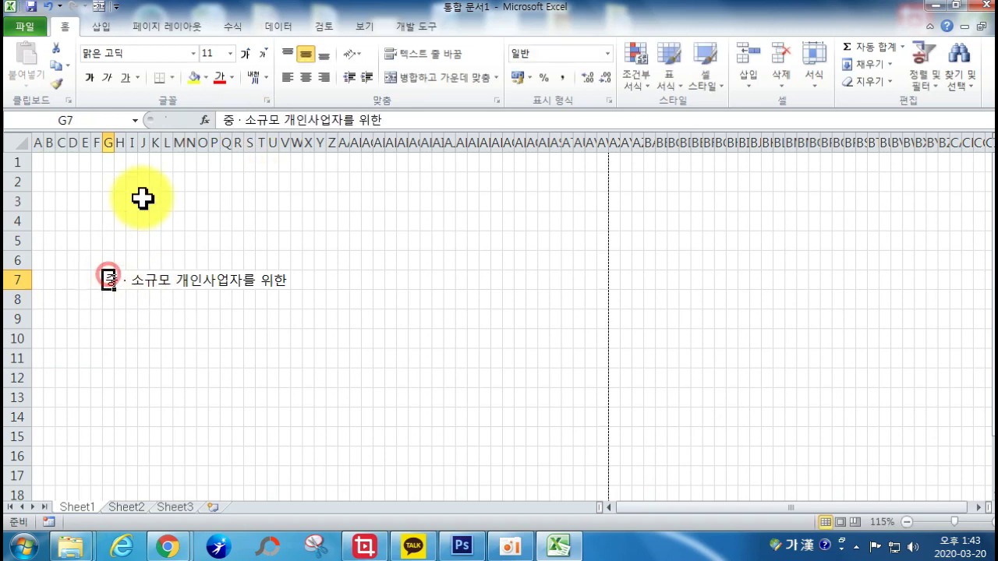
left_click(244, 53)
left_click(244, 53)
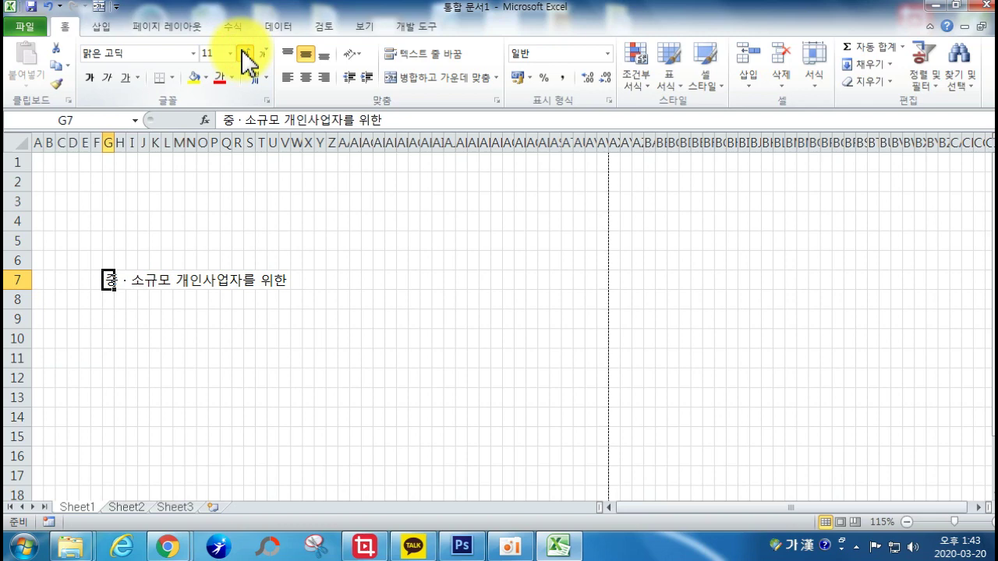
left_click(244, 53)
left_click(244, 53)
left_click(244, 53)
left_click(244, 53)
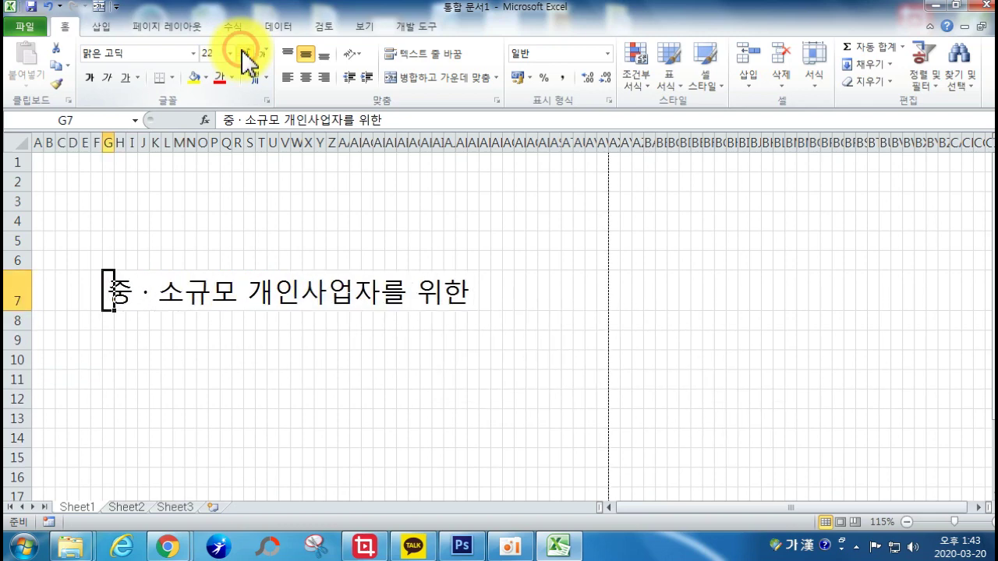
- Move the title text to I7, and merge and center it across D7:AT7
mouse_move(112, 272)
left_mouse_down()
mouse_move(129, 286)
mouse_move(129, 274)
left_mouse_up()
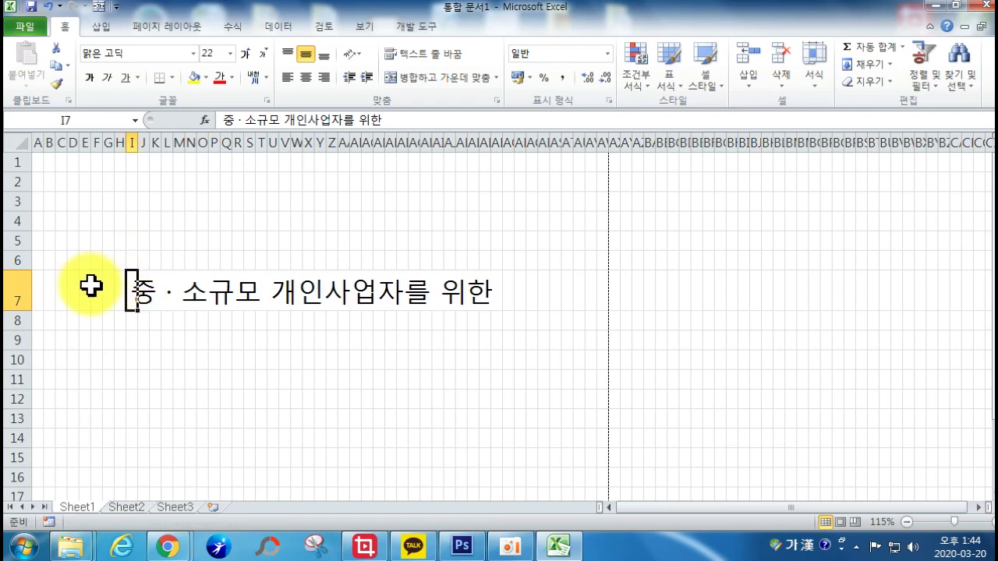
left_click_drag(74, 288, 566, 301)
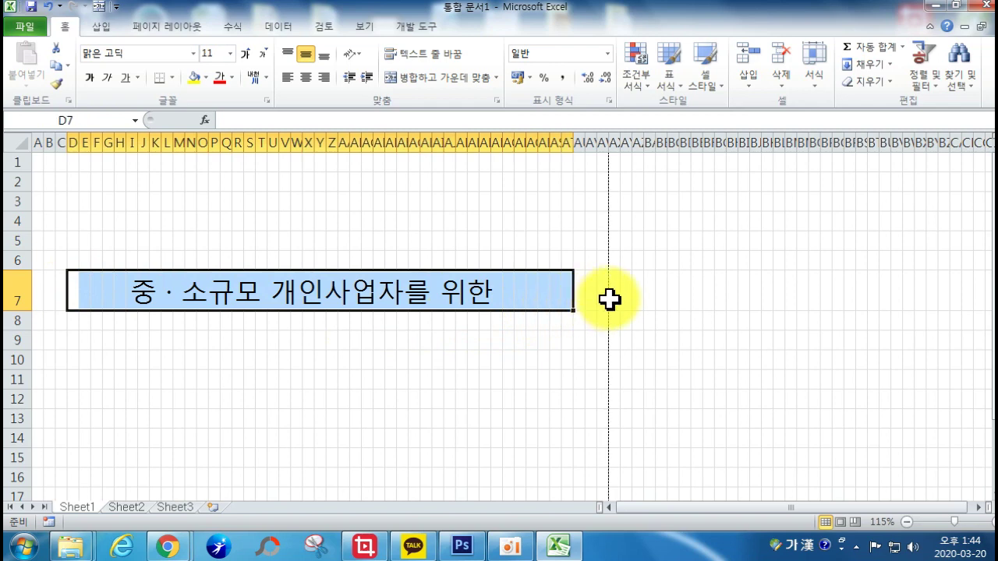
left_click(439, 78)
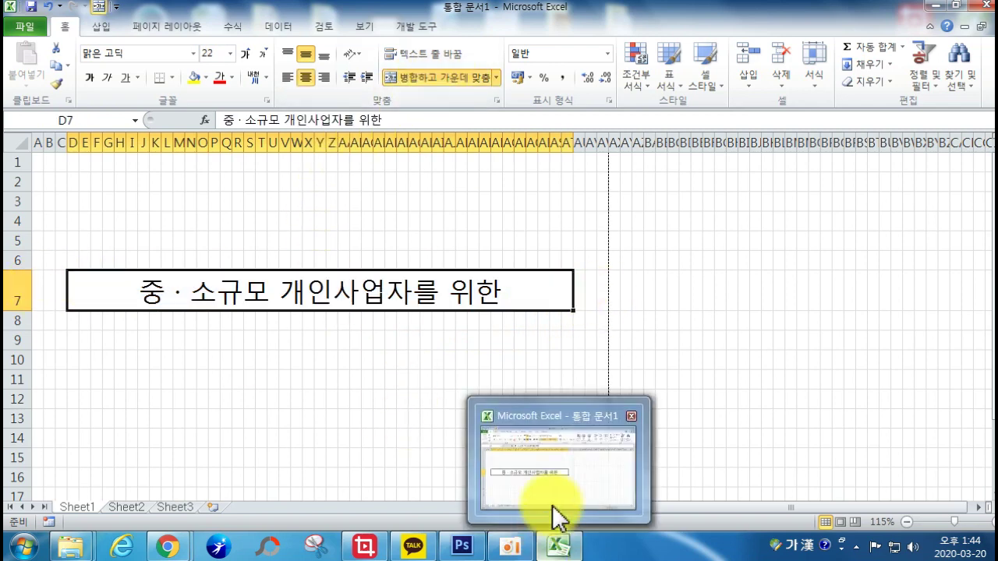
- Check the centered title's placement on the page in the print preview and return to the sheet
left_click(29, 31)
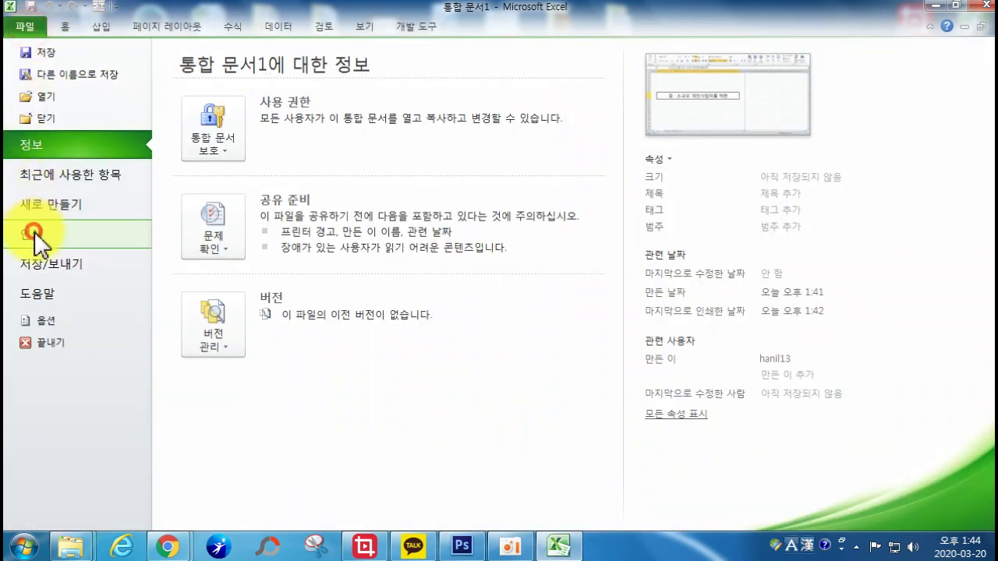
left_click(32, 236)
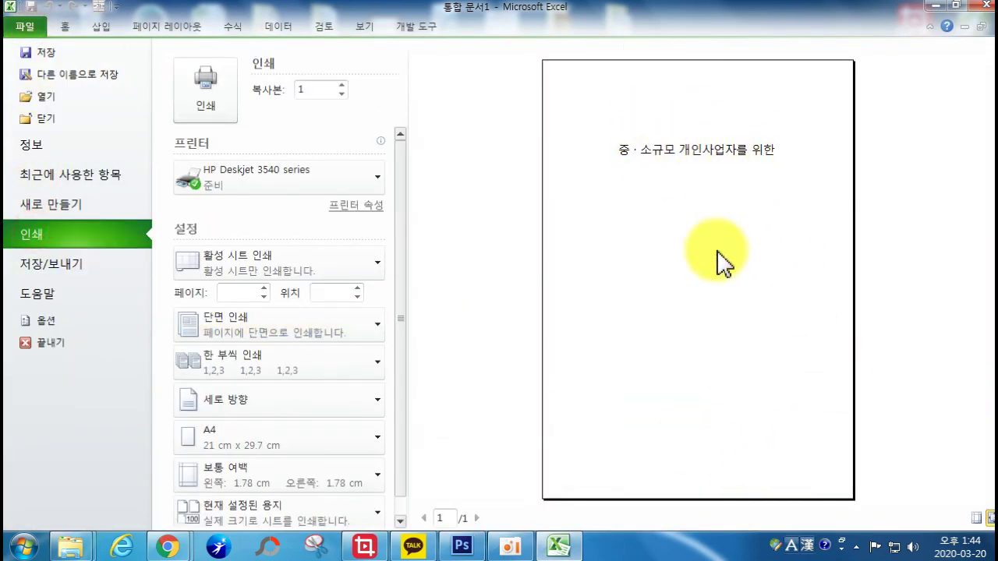
left_click(68, 28)
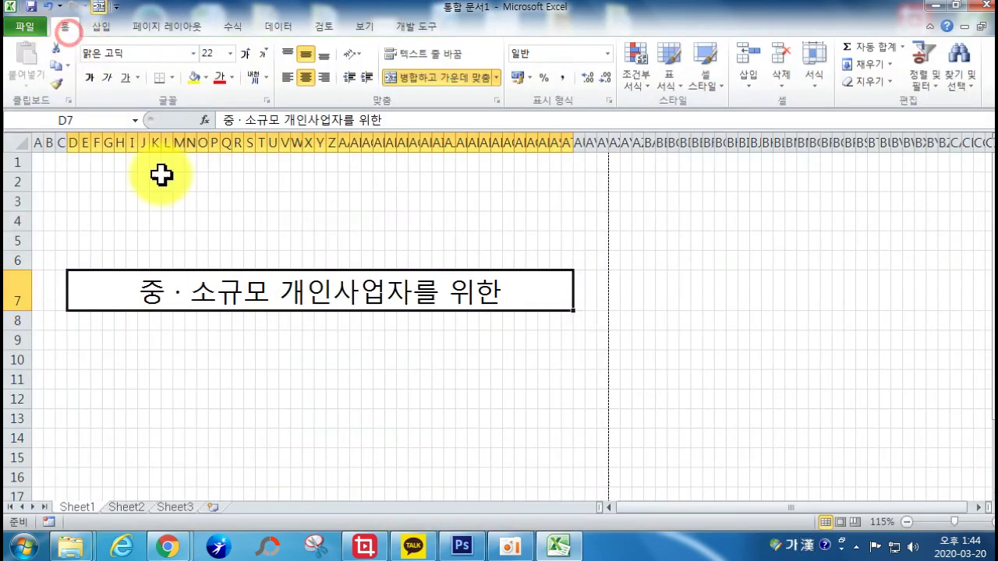
- Merge and center the range D9:AT13 below the title into one large cell
scroll(201, 335, "down", 1)
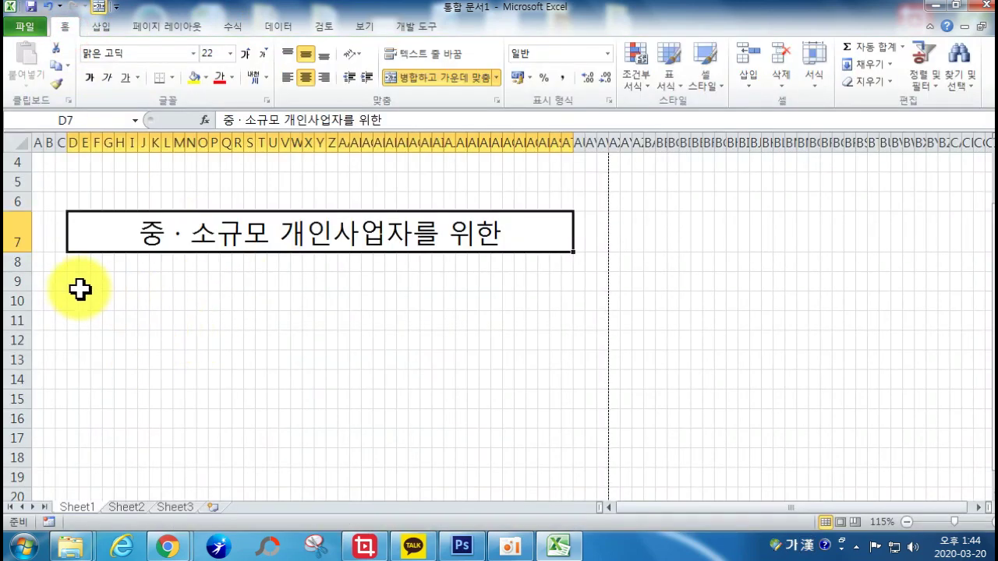
left_click_drag(75, 280, 565, 353)
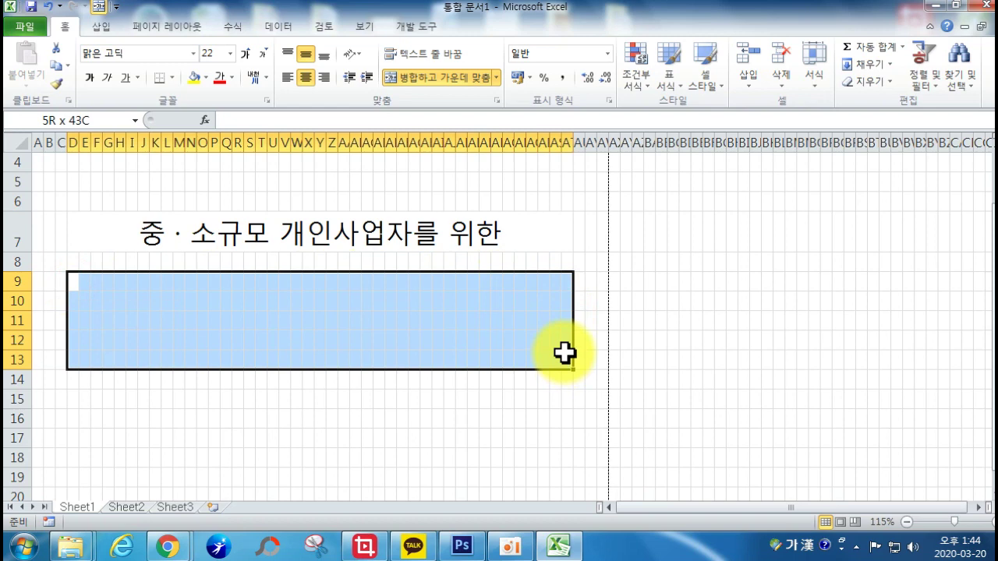
left_click(427, 78)
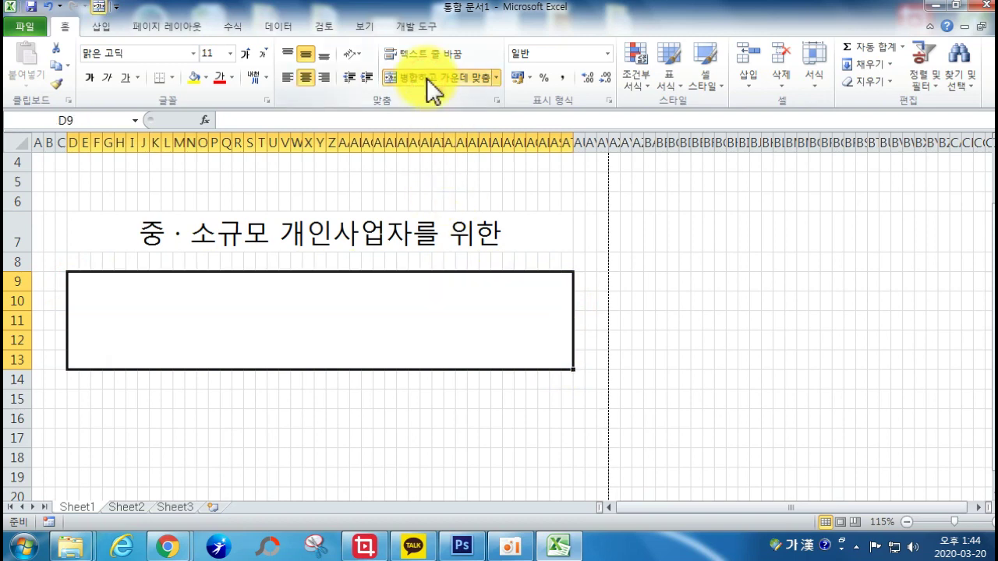
- Enter the heading "간 편 장 부" in the merged cell D9:AT13
type("간")
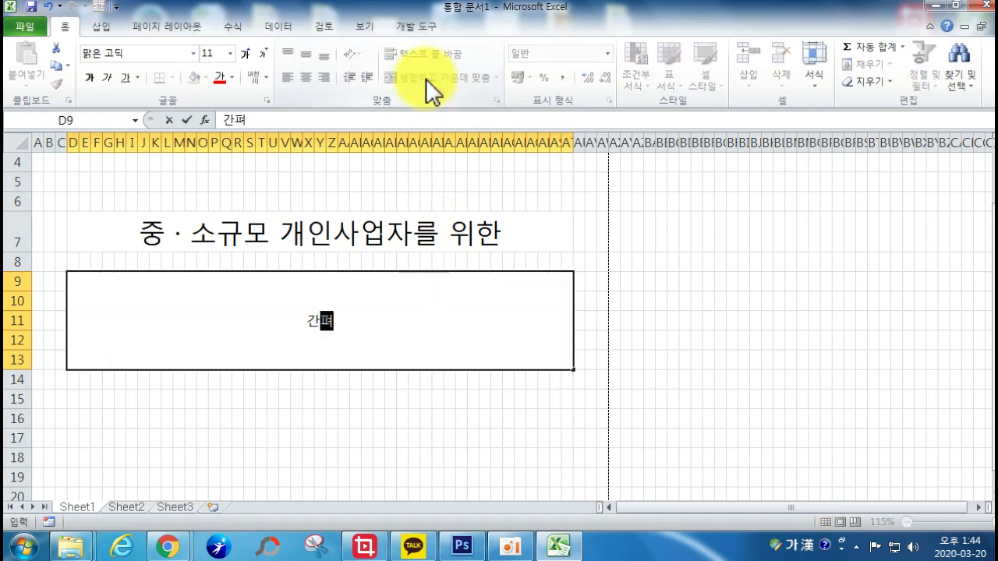
type(" 편 장 부")
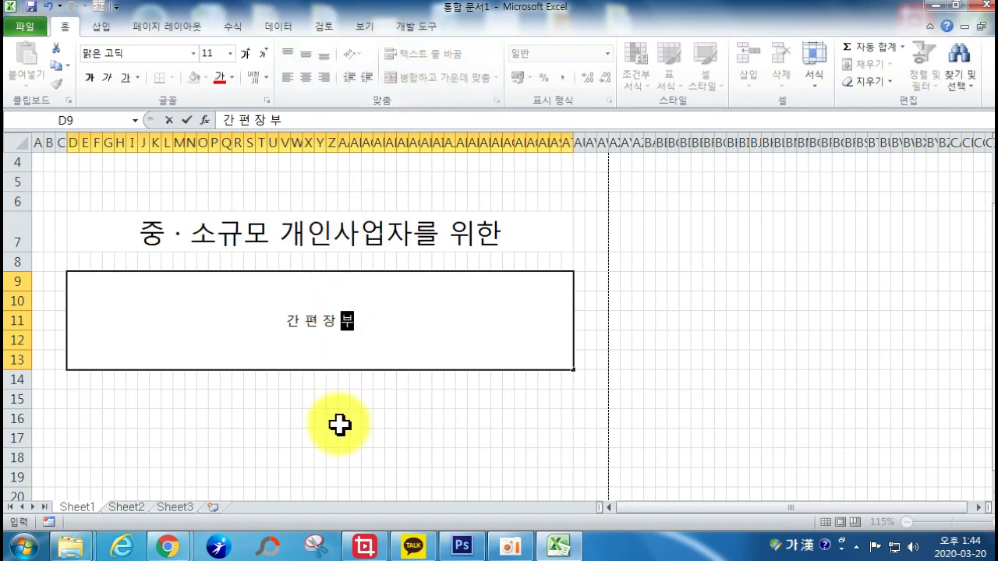
left_click(339, 352)
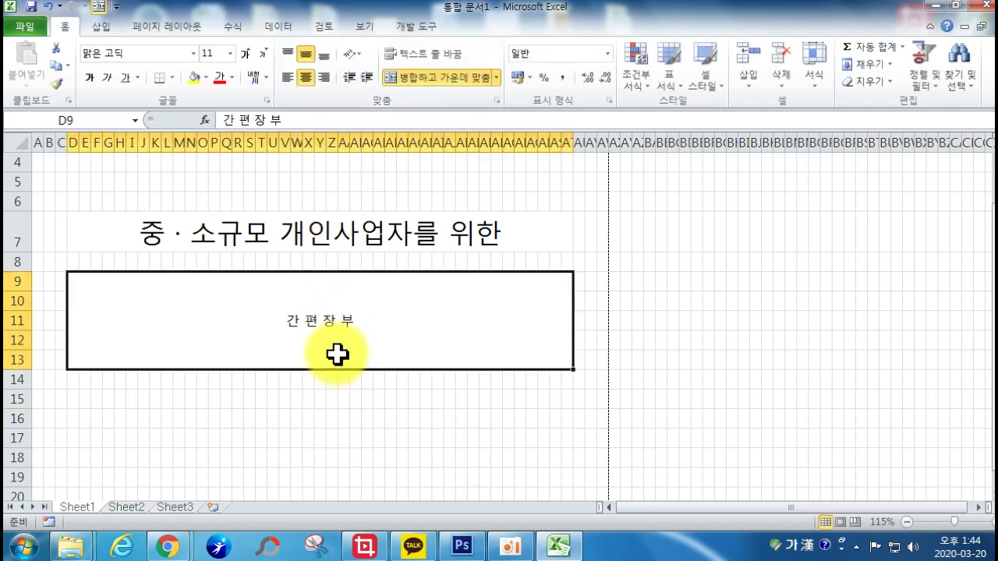
- Set the heading's font size to 36 and its font to 궁서체
left_click(230, 53)
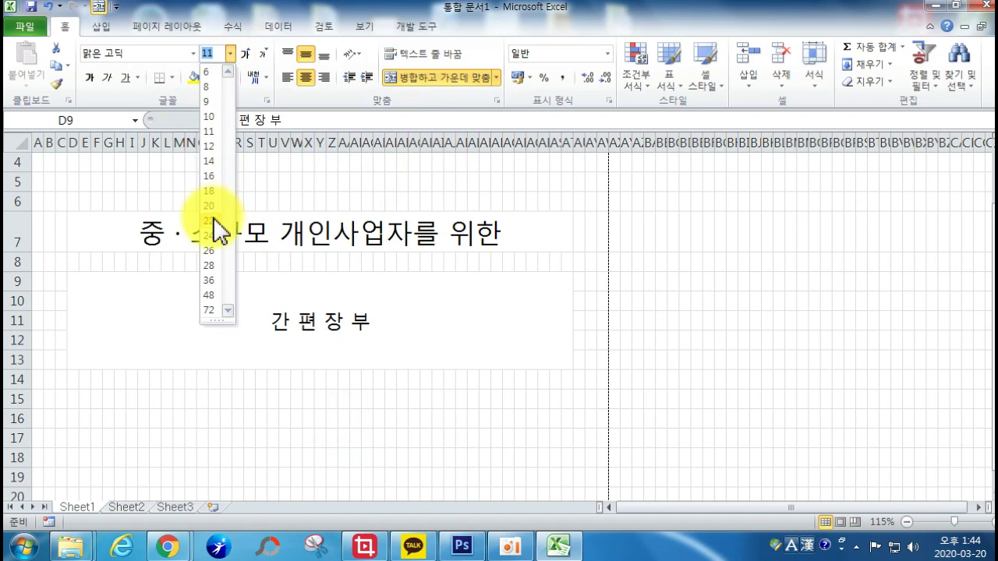
left_click(211, 281)
left_click(193, 53)
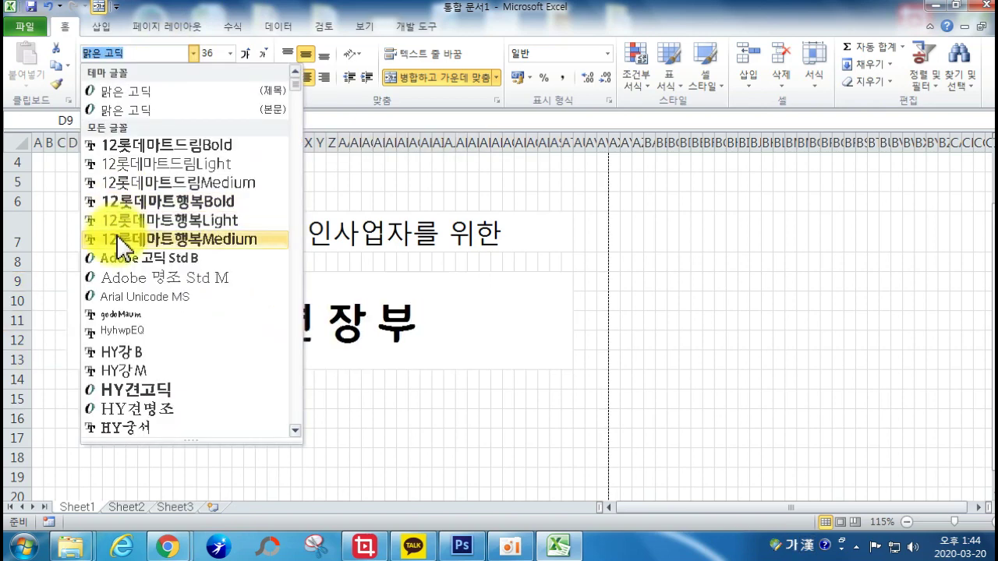
scroll(132, 327, "down", 2)
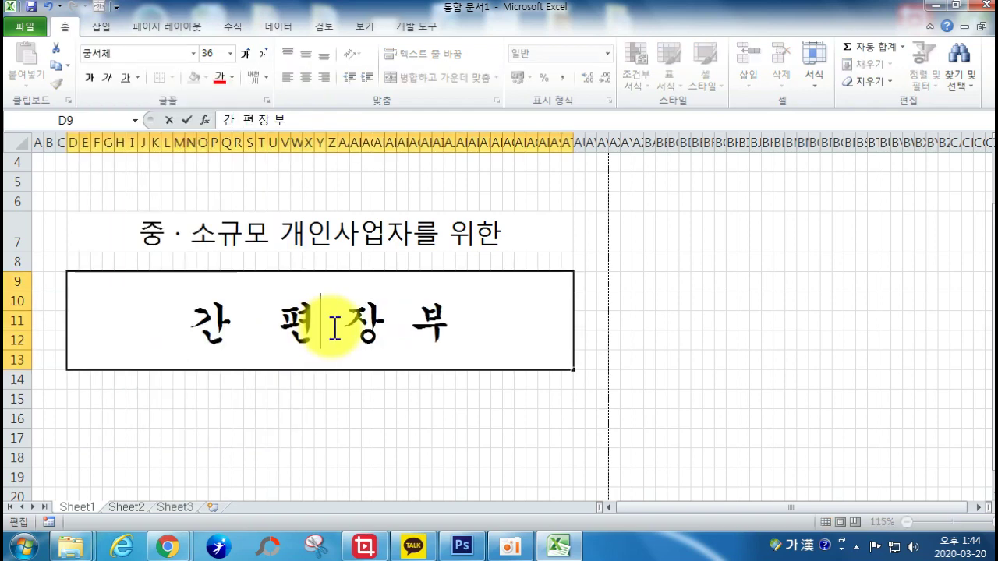
- Insert extra spaces between the heading's characters to spread them out, and check the page in the print preview
left_click(399, 330)
left_click(419, 443)
left_click(345, 324)
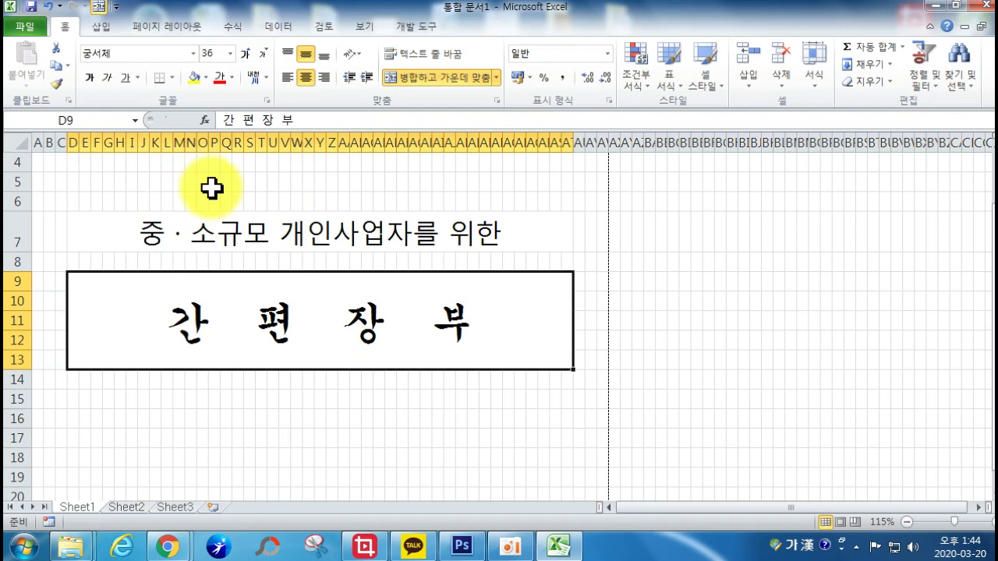
key("ctrl+p")
left_click(21, 26)
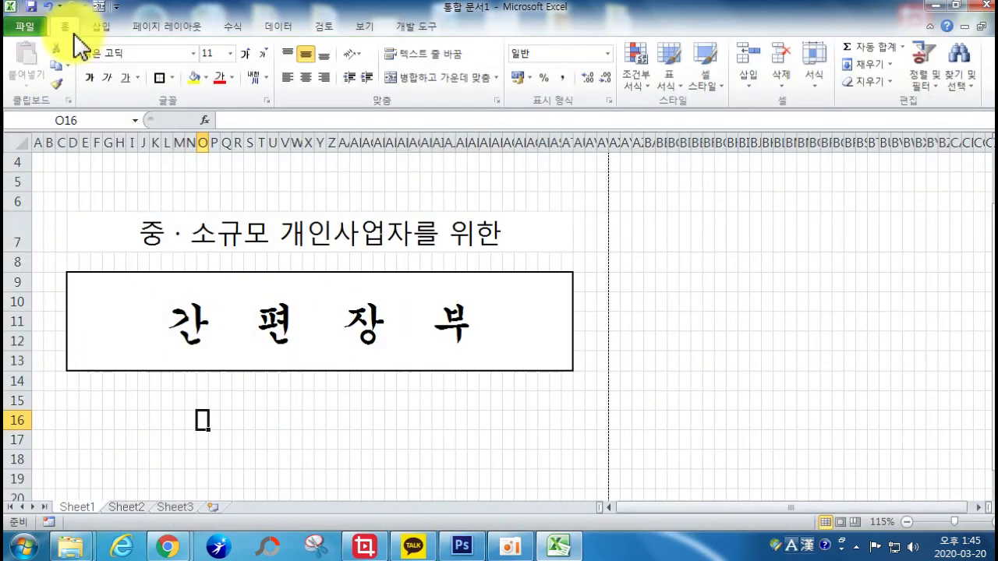
- Unmerge the heading block D9:AT13 back into single cells
left_click(73, 283)
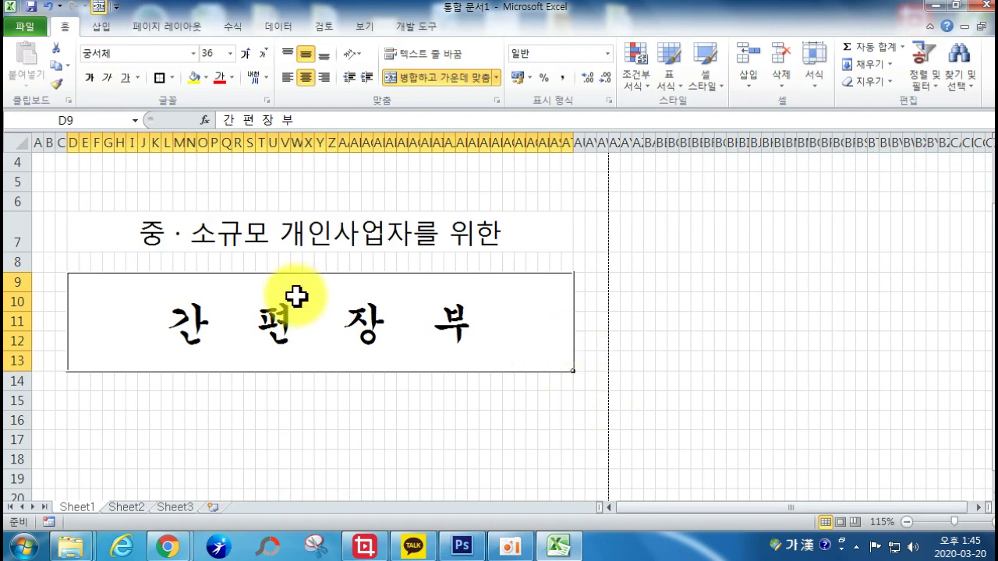
left_click(417, 82)
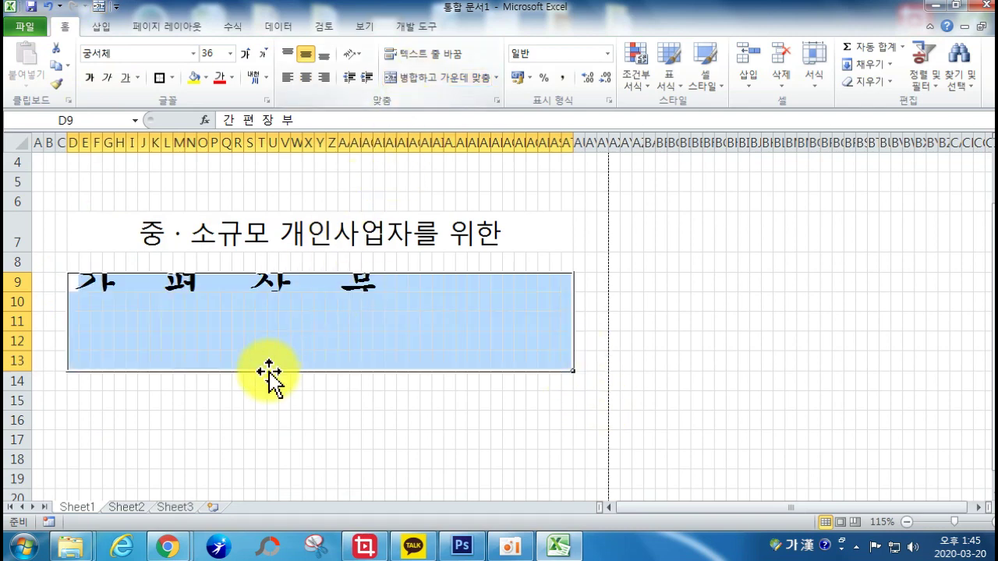
left_click(143, 439)
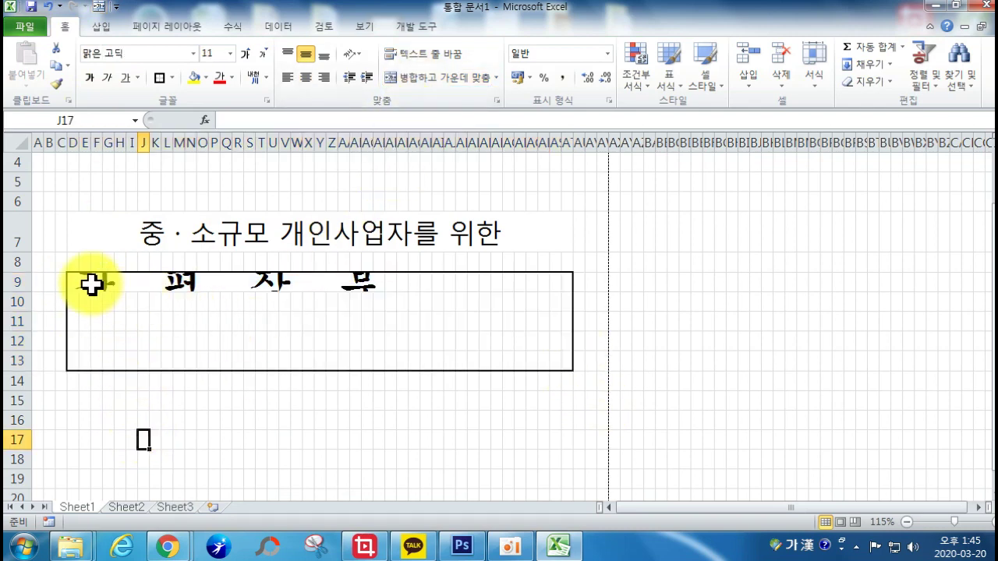
- Move the heading text from D9 to H9 and remove all borders from D9:AT13
left_click(83, 284)
left_click_drag(85, 289, 566, 368)
left_click(74, 281)
left_click(172, 78)
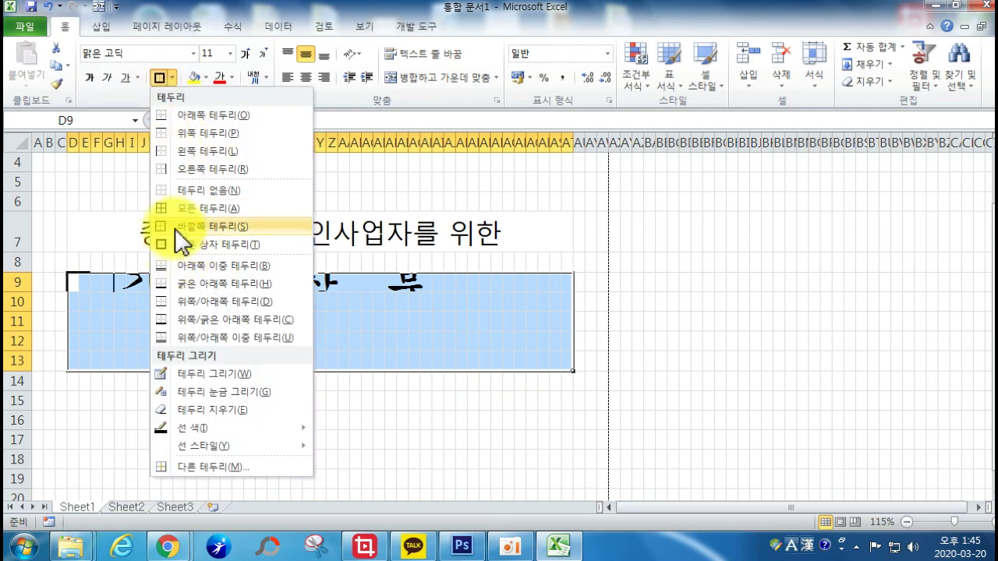
left_click(187, 191)
left_click(179, 419)
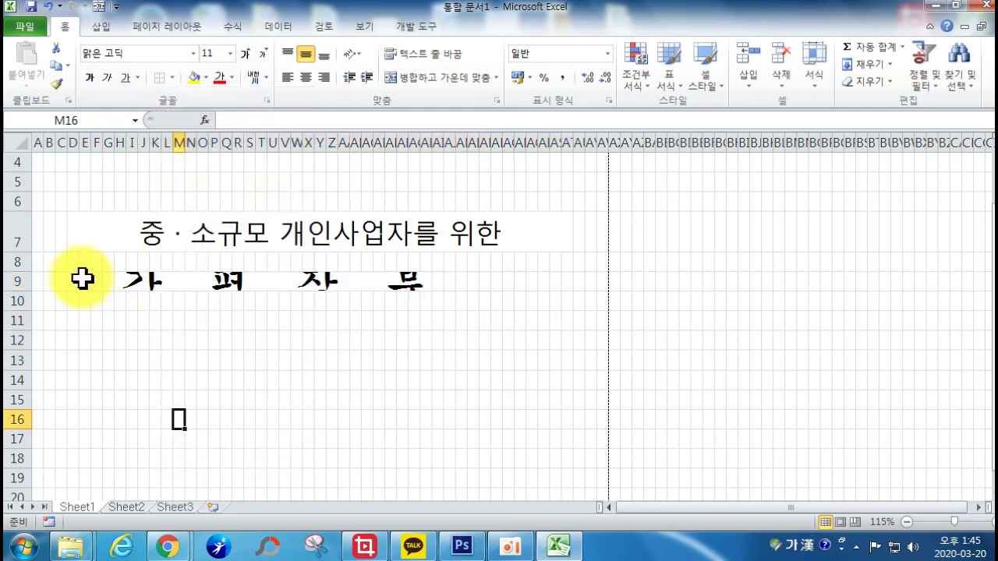
- Merge and center the heading across columns F to AR over rows 9 to 11, and extend the merged block through row 12
left_click_drag(98, 283, 529, 326)
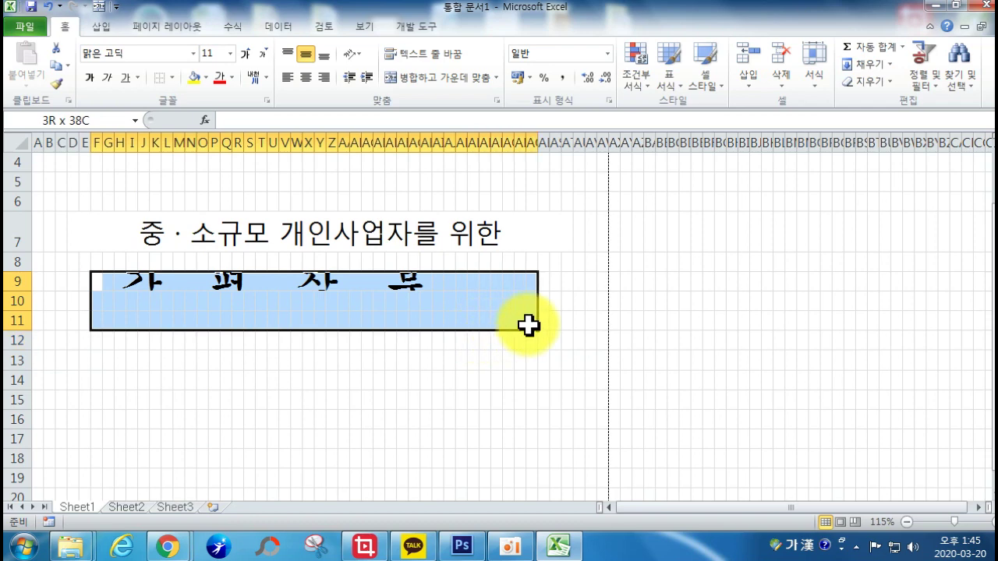
left_click_drag(529, 327, 541, 321)
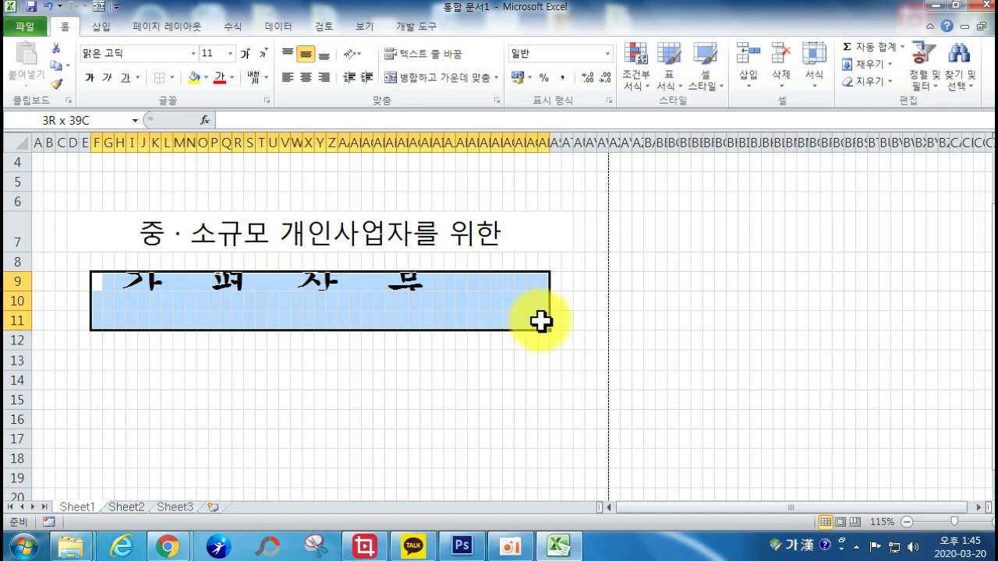
left_click(466, 78)
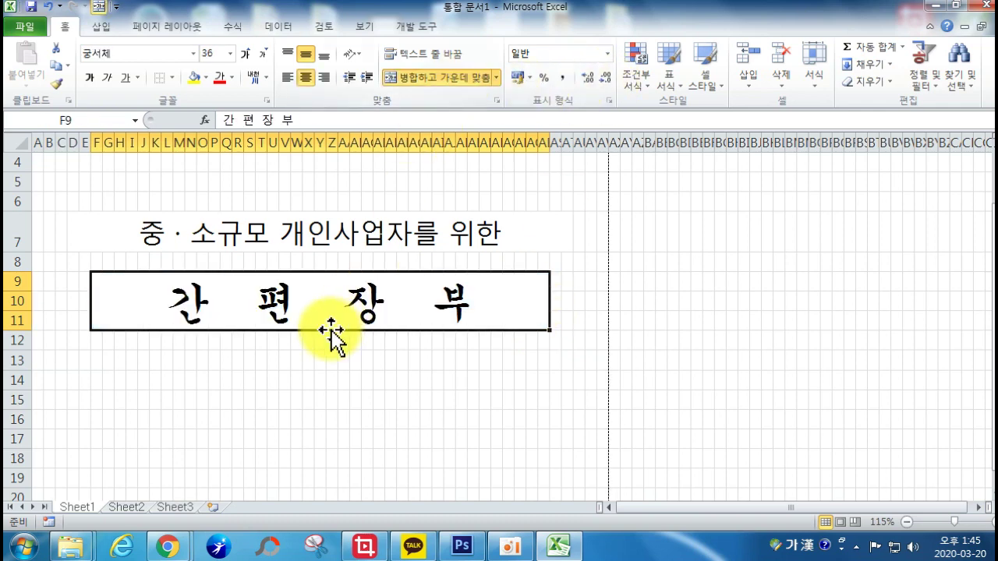
left_click_drag(88, 278, 526, 348)
left_click(418, 74)
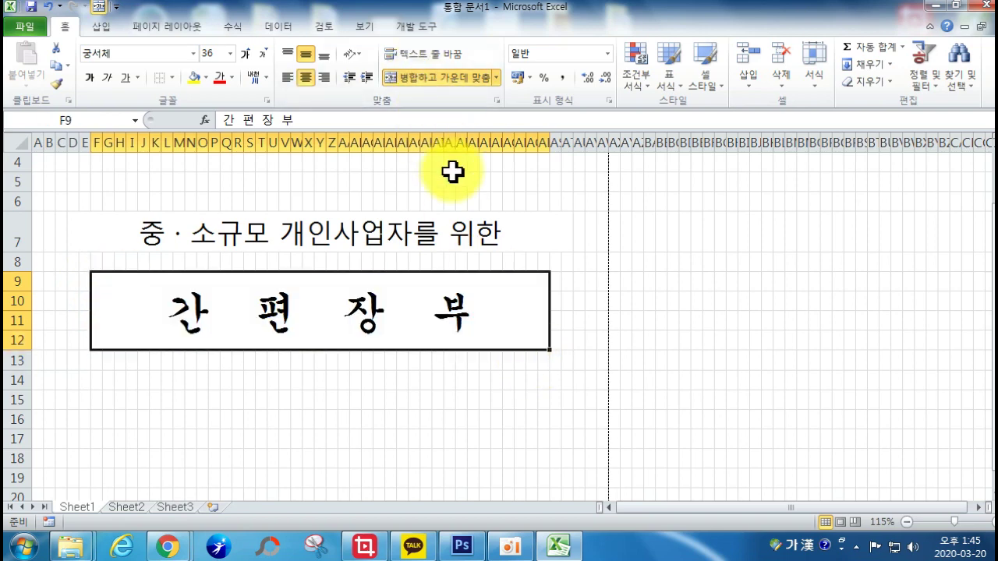
- Increase the heights of rows 11 and 12, and check the layout in the print preview
mouse_move(11, 349)
left_mouse_down()
mouse_move(18, 357)
mouse_move(18, 336)
left_mouse_up()
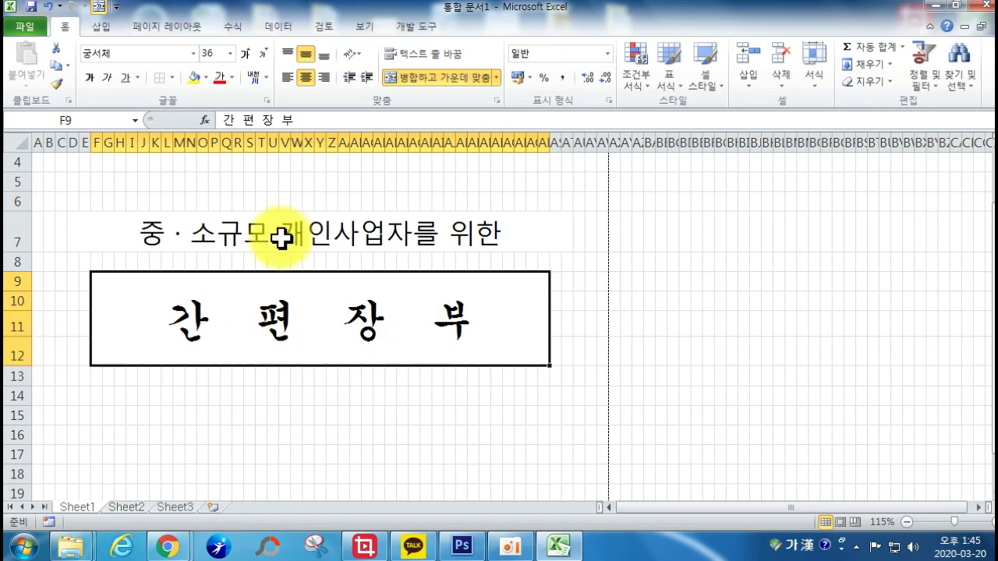
left_click(31, 25)
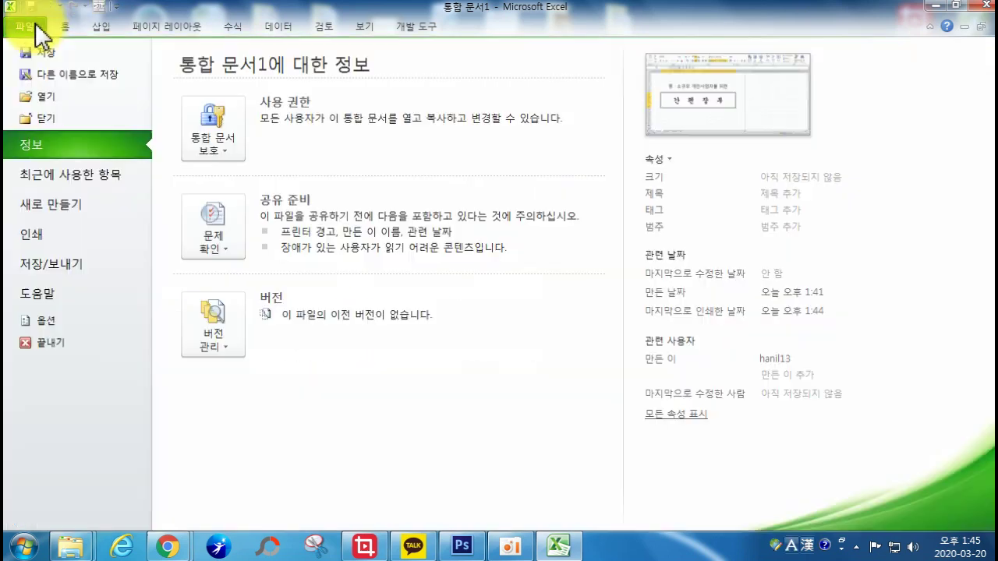
left_click(51, 237)
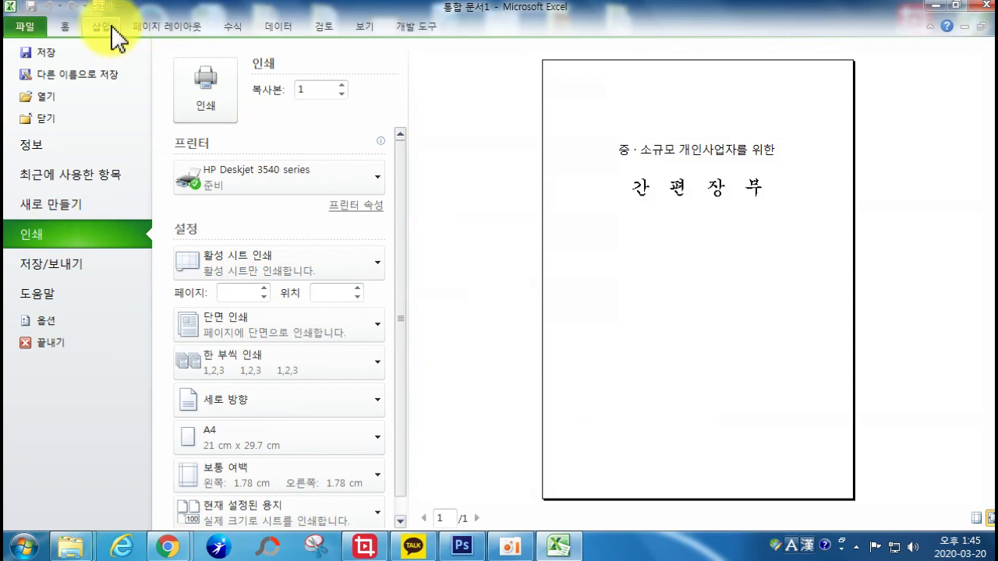
left_click(70, 27)
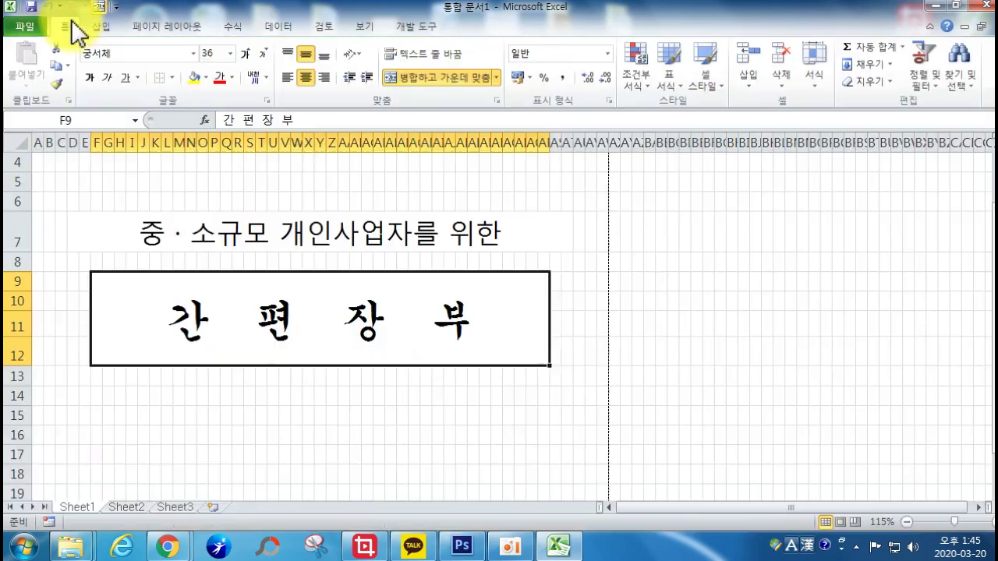
- Add an outside border around the merged heading block and check it in the print preview
left_click(185, 77)
left_click(145, 231)
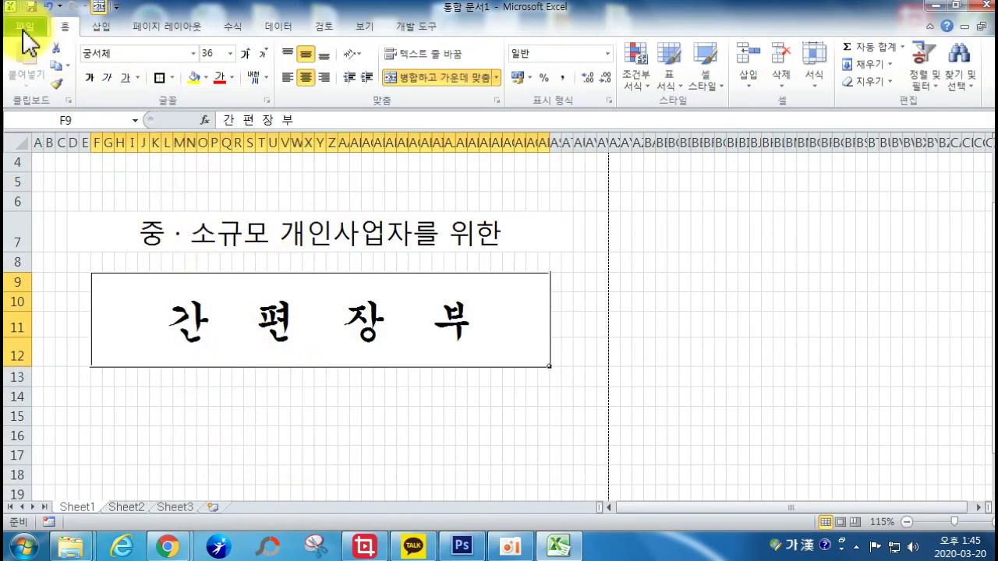
left_click(23, 30)
left_click(25, 232)
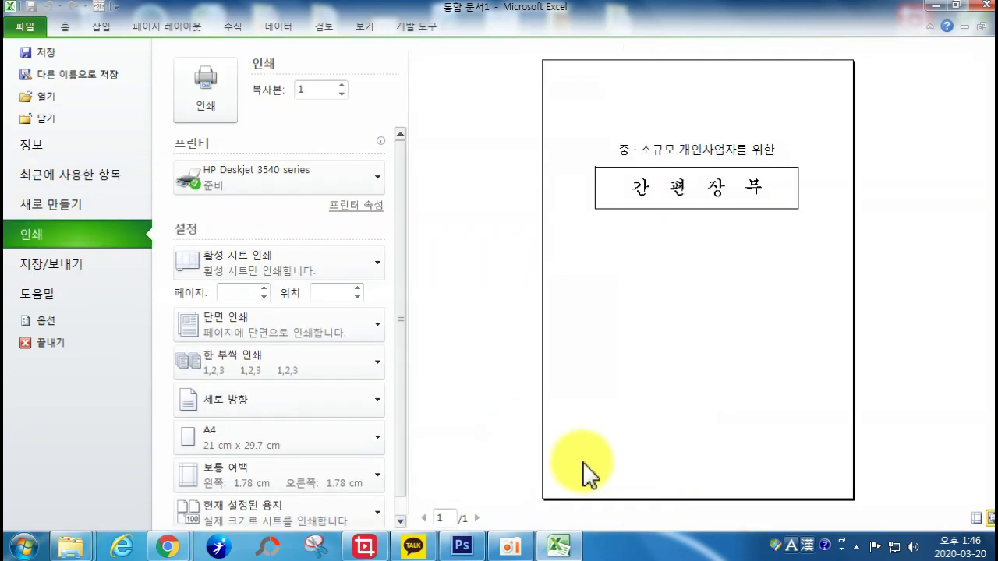
left_click(21, 30)
- Increase the heights of rows 9 to 11 to make the heading box taller, and check it in the print preview
left_click_drag(31, 338, 27, 347)
mouse_move(21, 312)
left_mouse_down()
mouse_move(21, 321)
mouse_move(18, 294)
left_mouse_up()
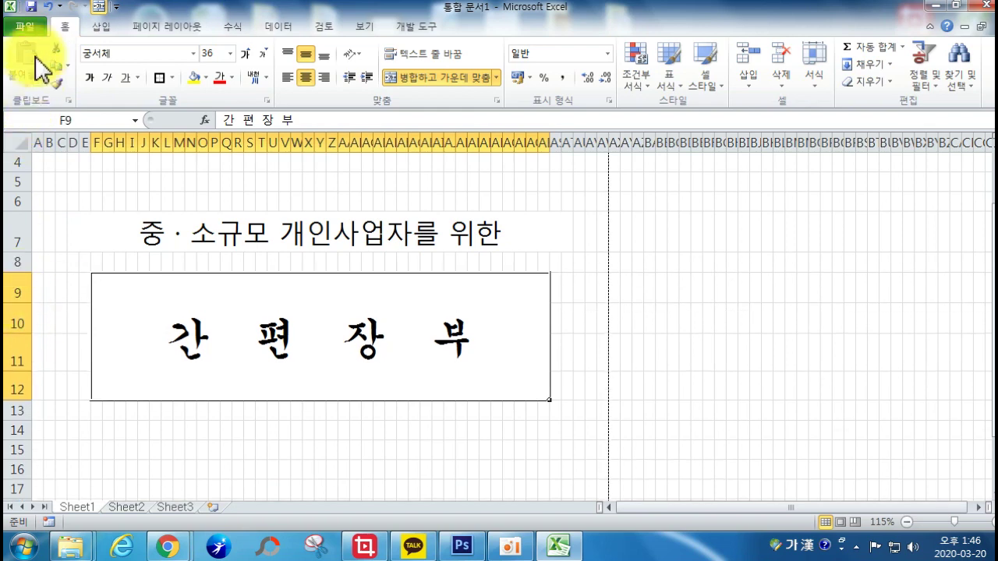
left_click(25, 26)
left_click(31, 234)
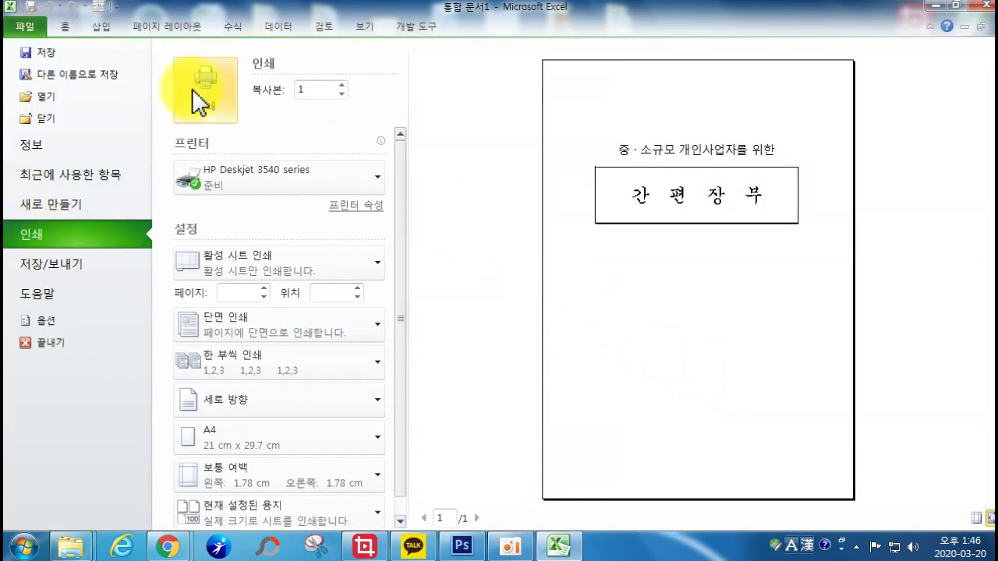
left_click(65, 28)
- Enter the business name line "상 호 : 땡벌노래방" in cell J31 near the page's lower part
left_click(370, 446)
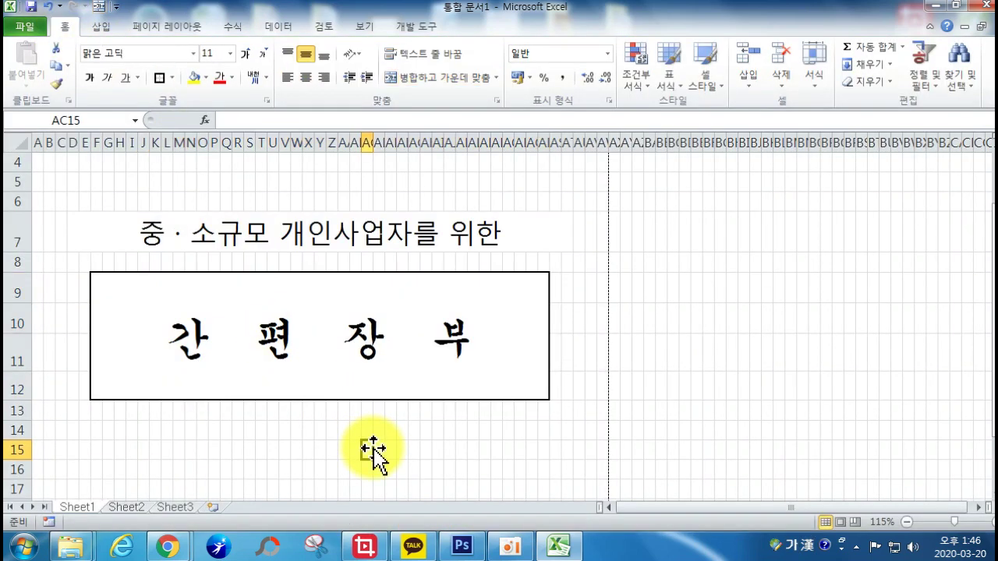
scroll(373, 452, "down", 5)
scroll(375, 460, "down", 2)
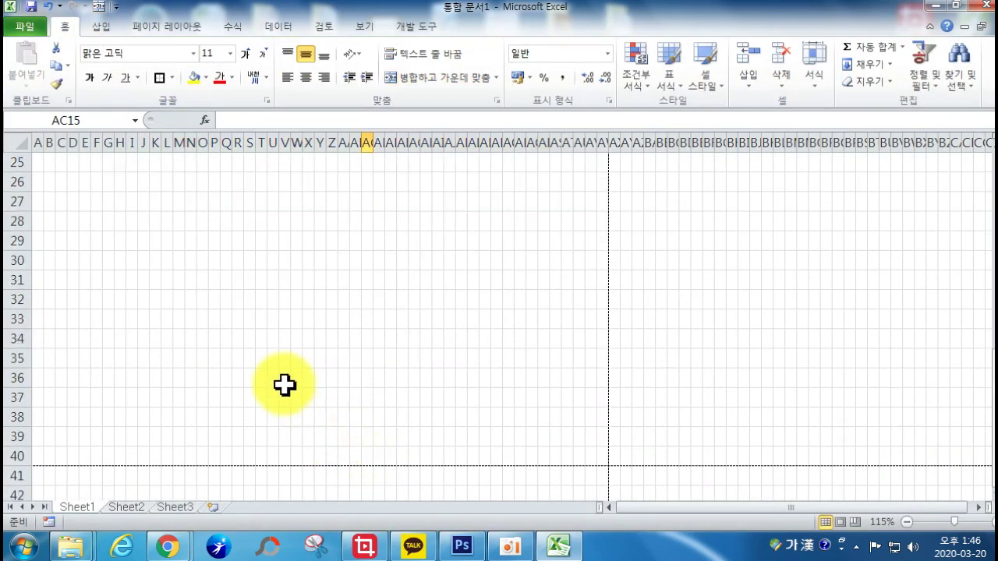
left_click(140, 281)
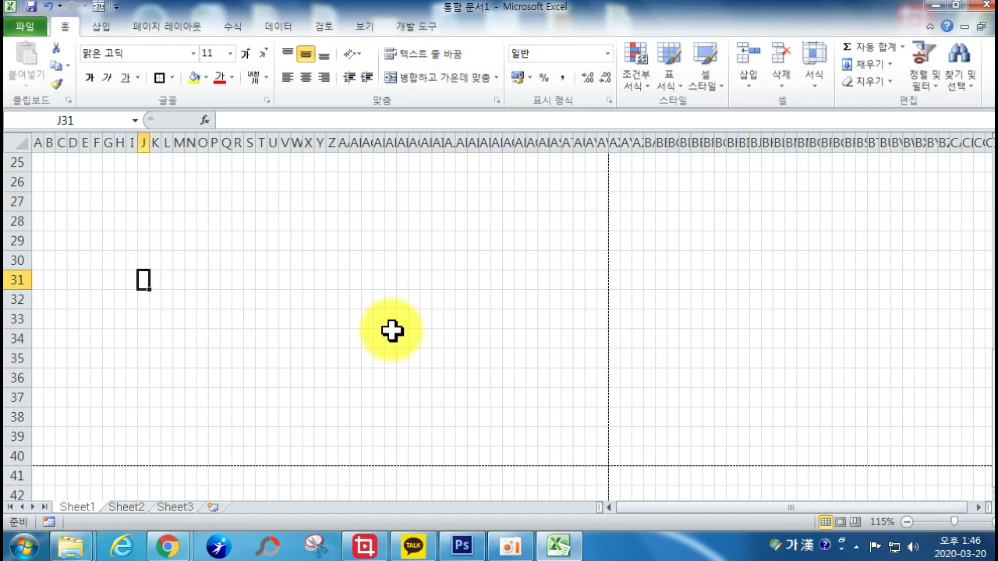
type("상  호")
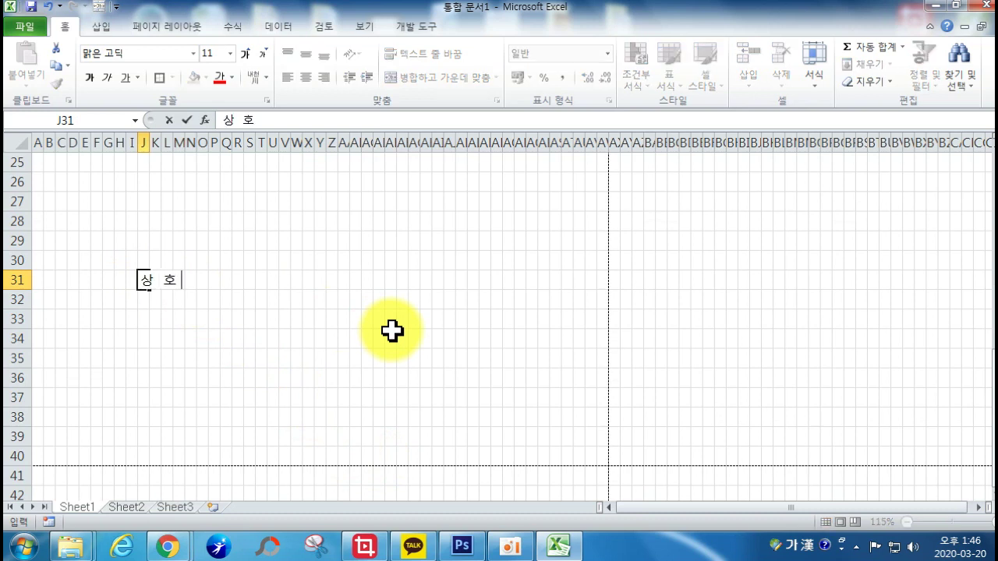
type(" : 땡벌노래방")
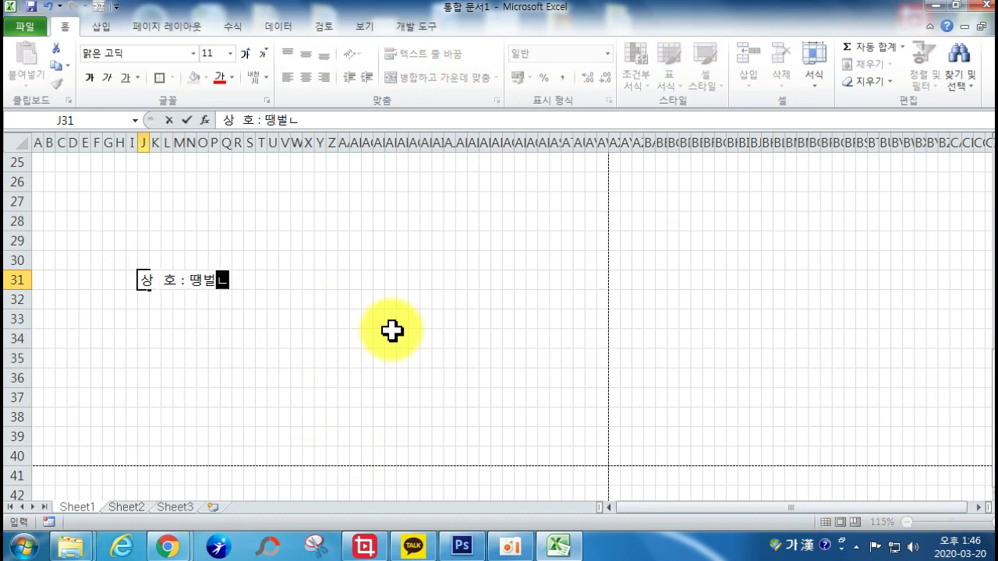
left_click(391, 331)
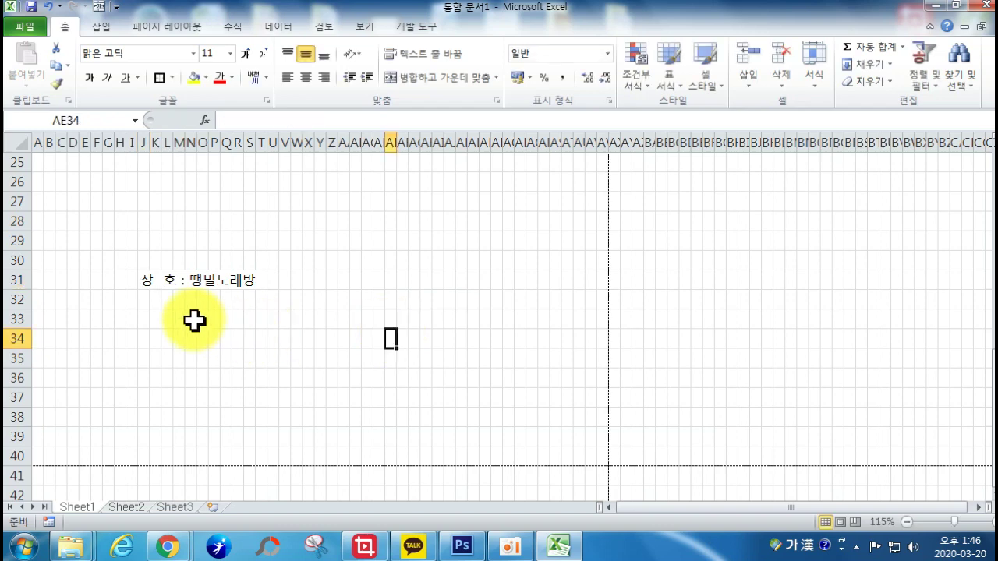
- Set the font size of the business name line in J31 to 26
left_click(147, 280)
left_click(230, 53)
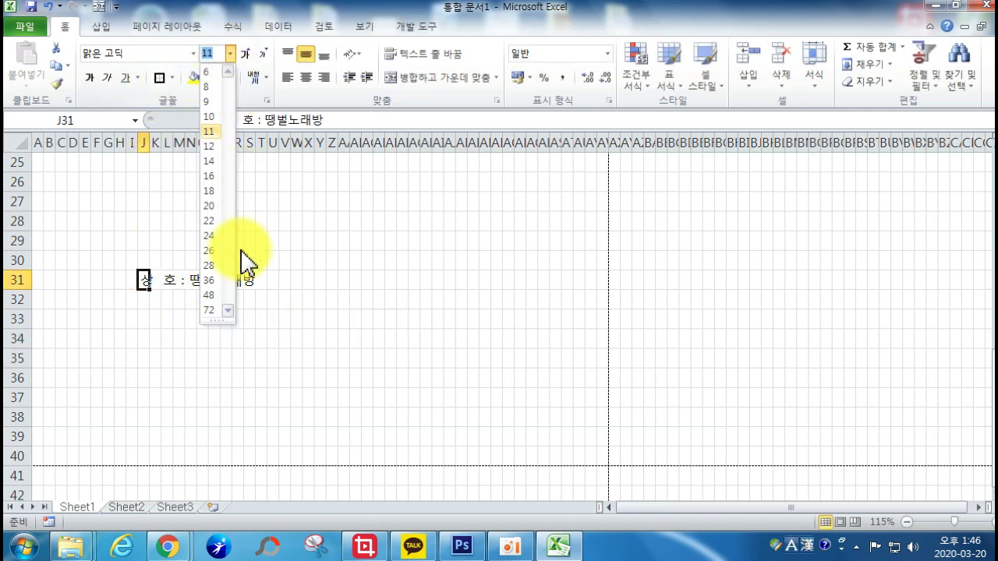
left_click(208, 246)
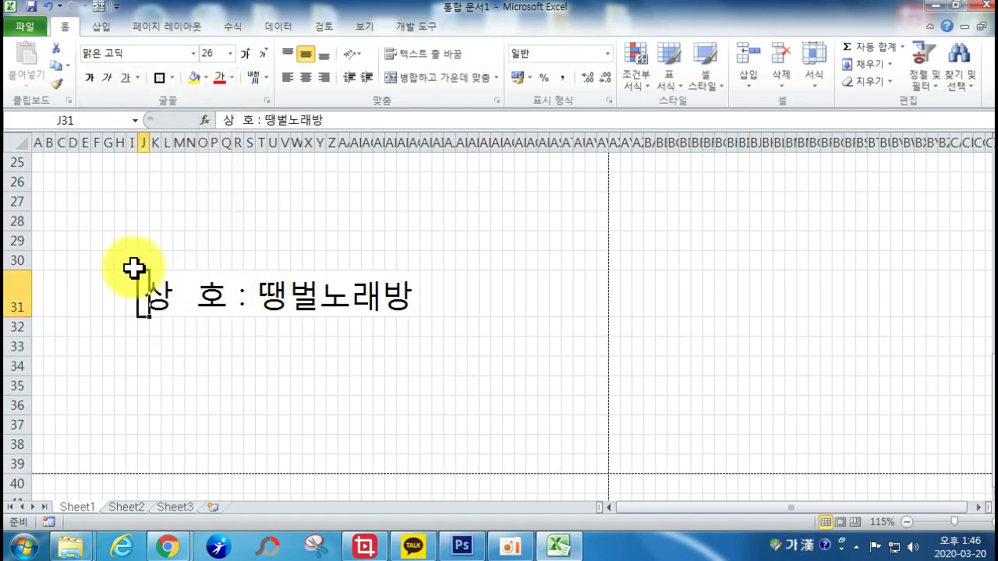
- Move the business name line to M31 and check its placement in the print preview
left_click_drag(144, 279, 178, 274)
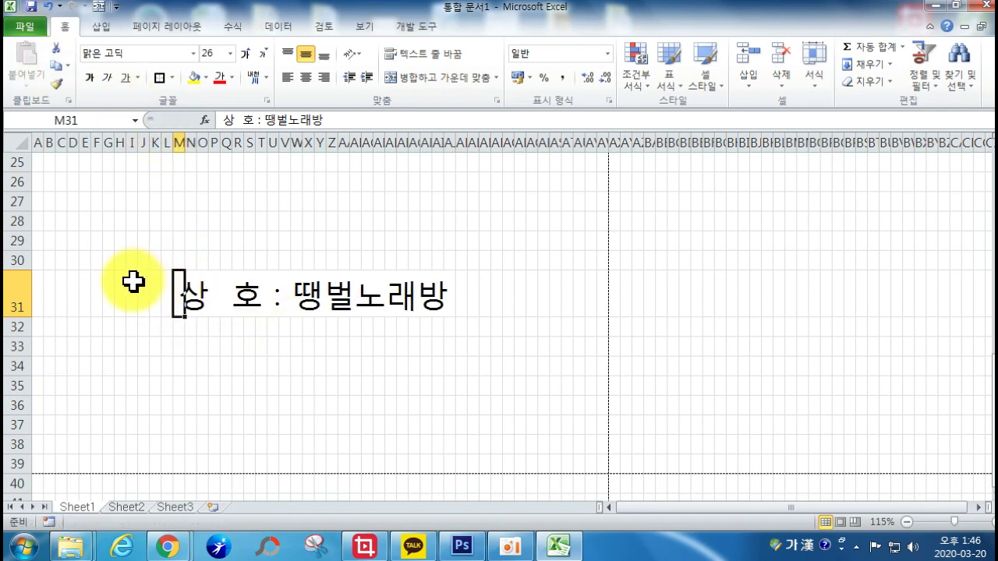
left_click(23, 27)
left_click(34, 234)
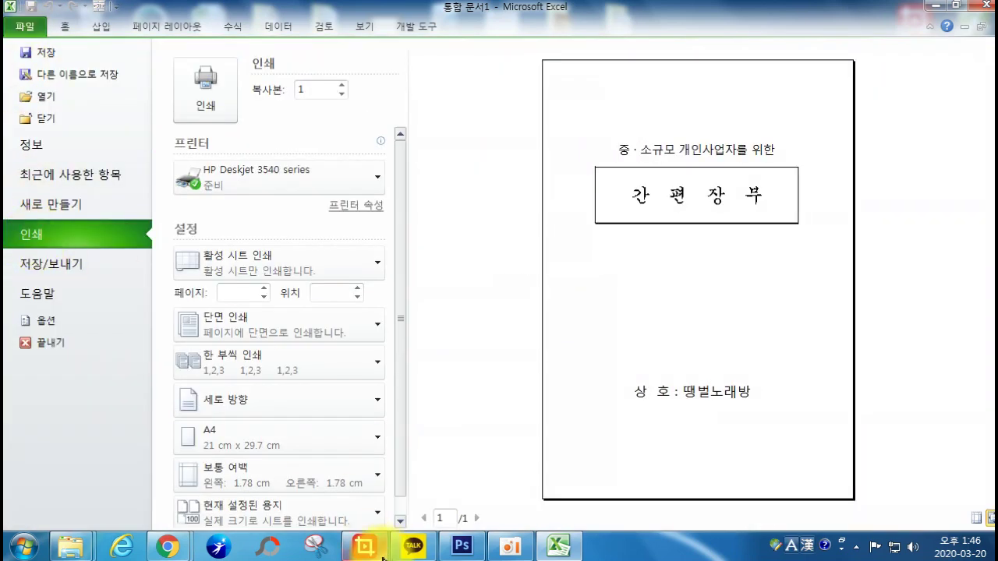
- Leave the print preview and rename the cover sheet Sheet1 as "표지"
left_click(30, 26)
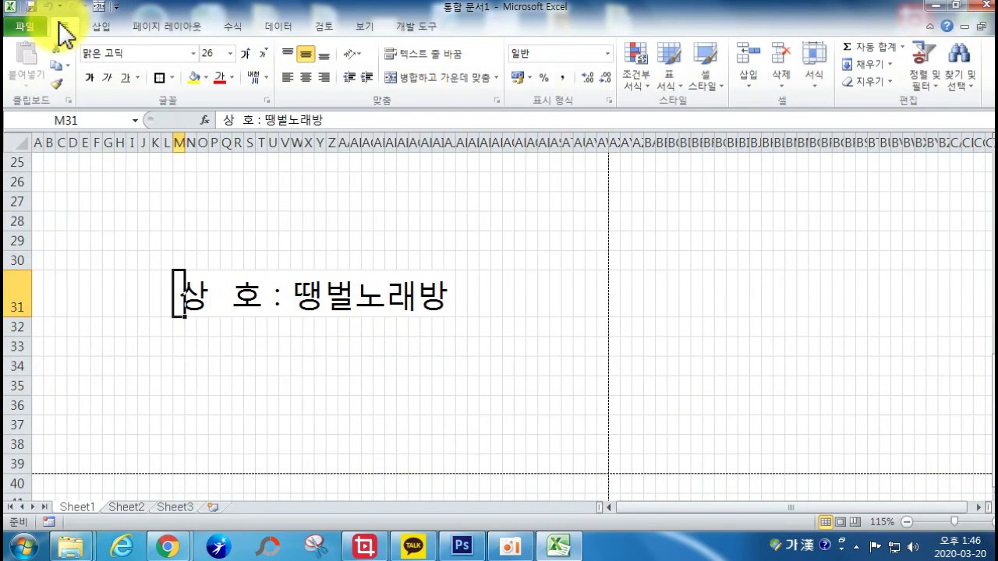
left_click(568, 407)
scroll(569, 406, "up", 8)
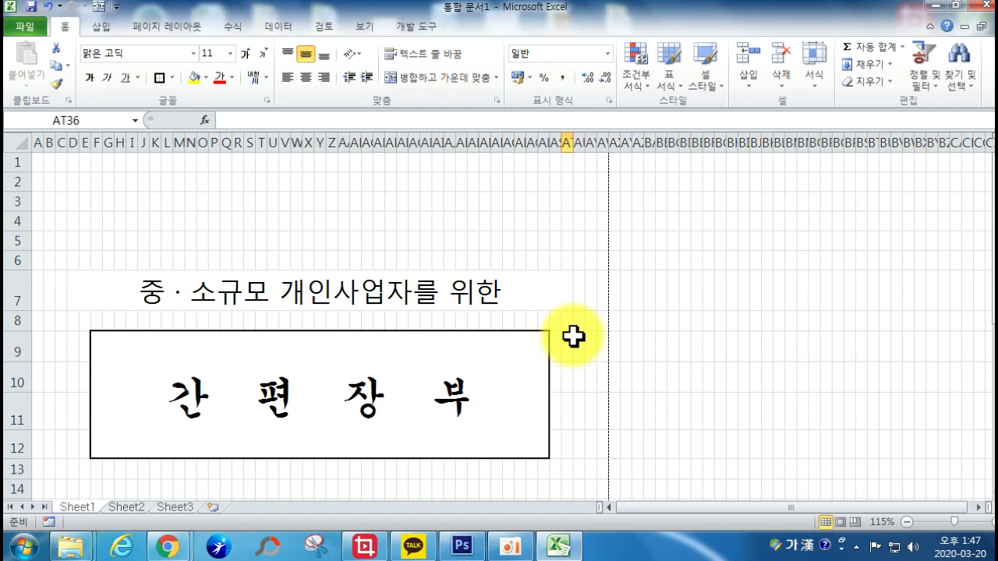
double_click(75, 507)
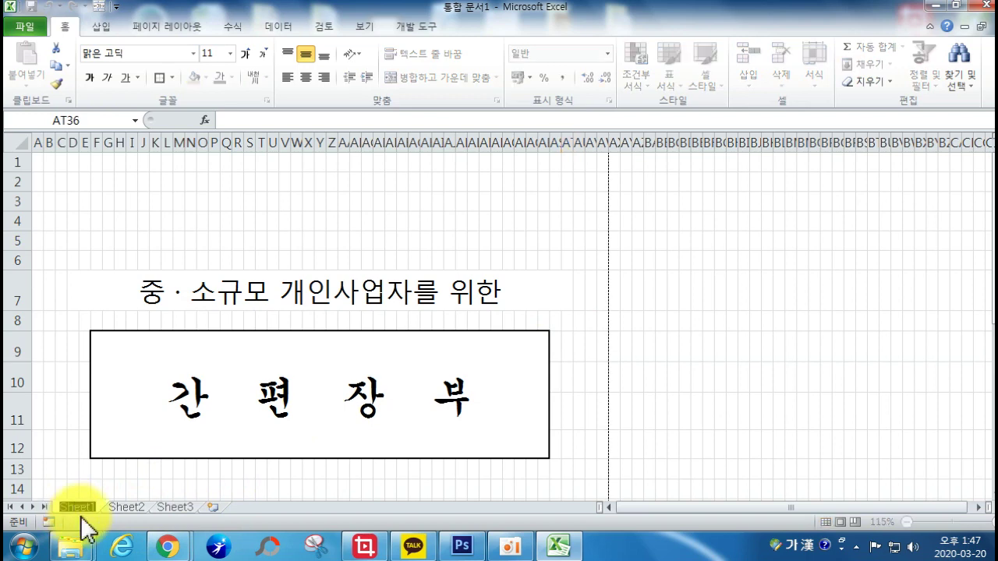
type("표지")
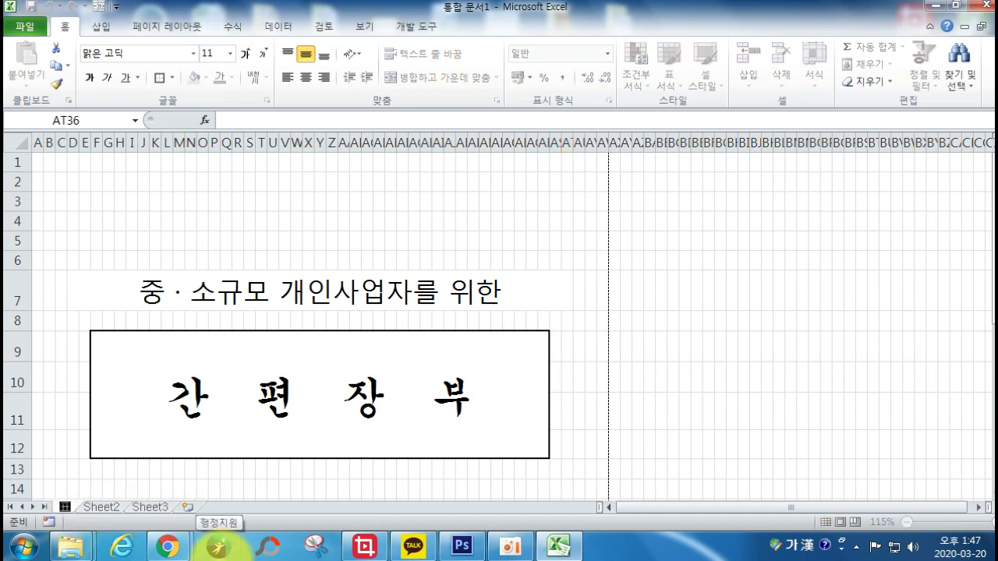
key("Return")
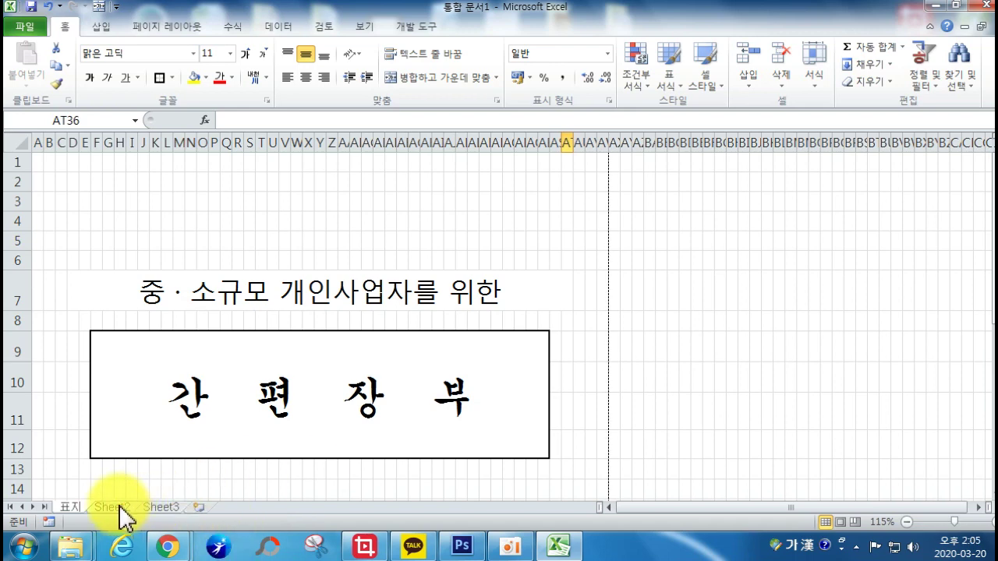
- Enter the title "간편장부" in cell A1 of Sheet2
left_click(120, 507)
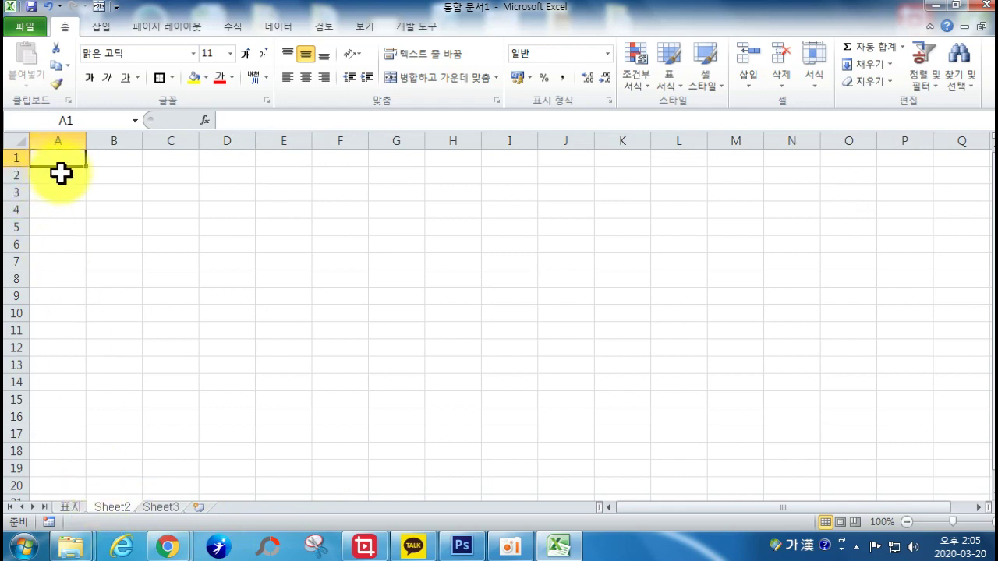
type("간편장부")
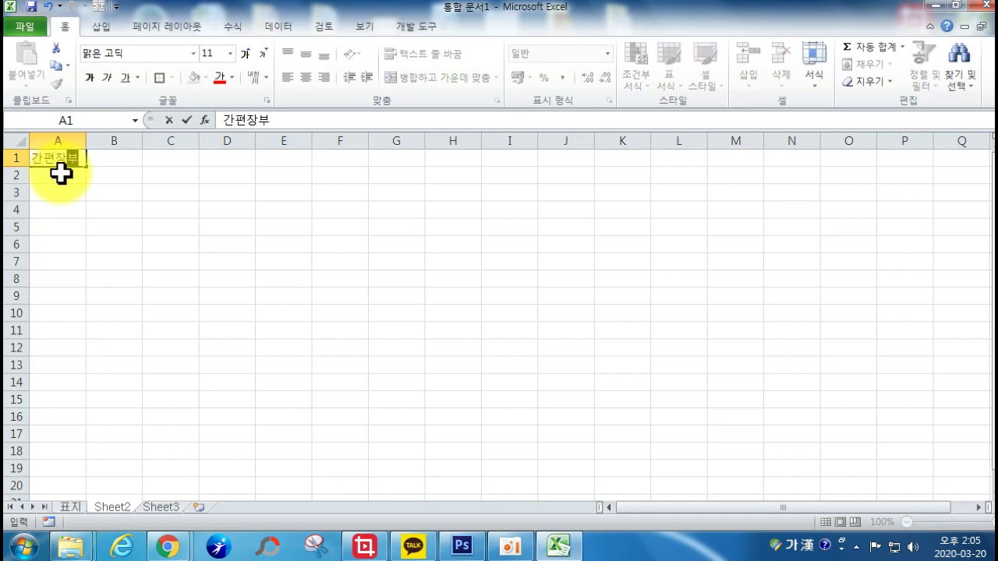
key("Return")
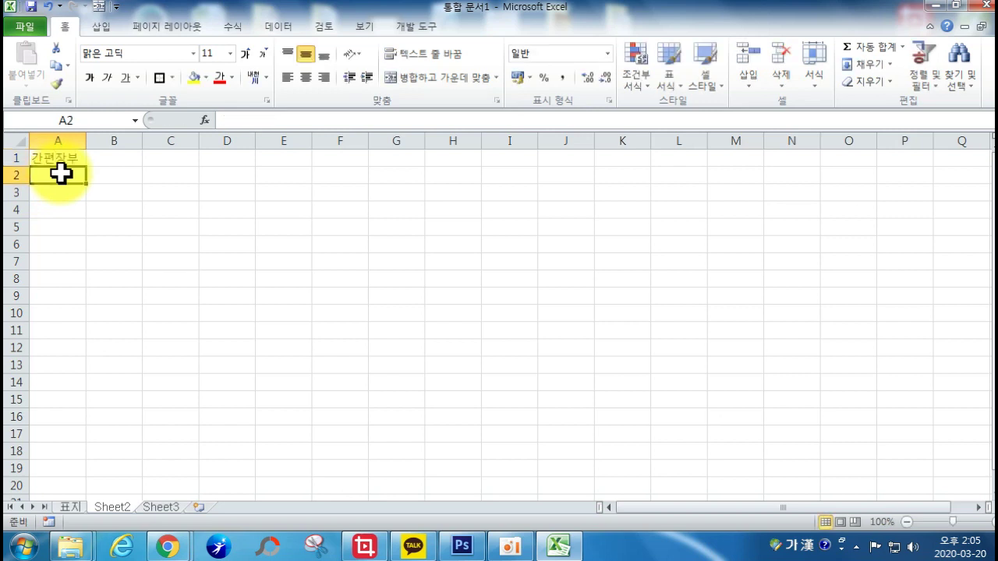
key("Return")
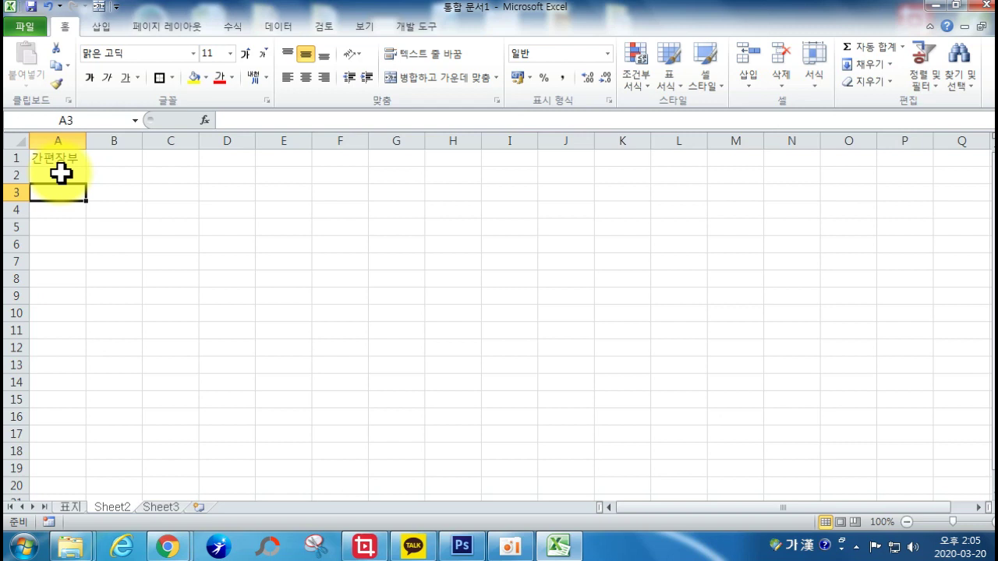
- Enter the column headers "날짜", "거래내용" and "거래처" in cells A3 to C3
type("날짜")
key("Tab")
type("거래내용")
key("Tab")
type("거래처")
key("Tab")
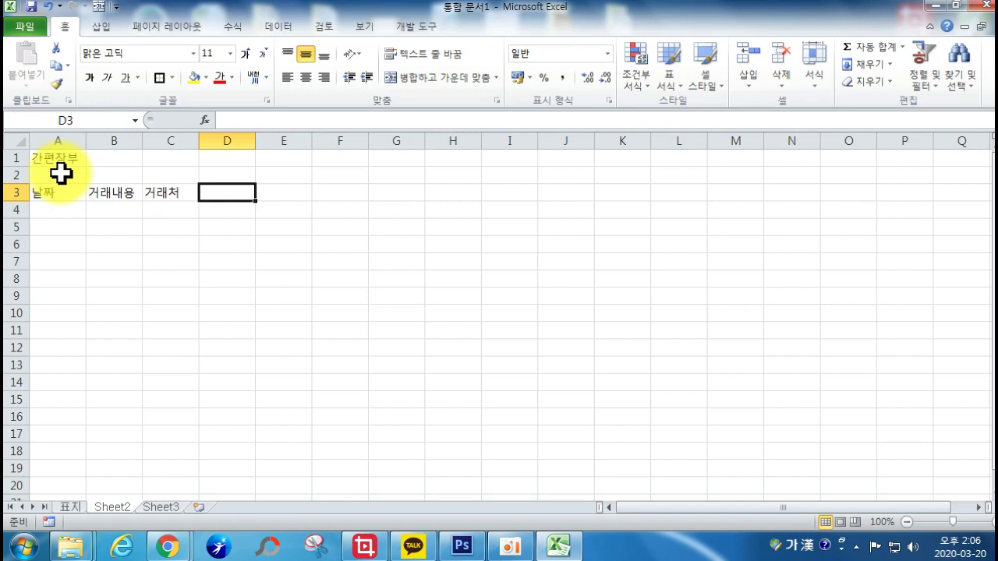
- Merge and center D3:E3, enter "수입" with "(매출)" on a second line, and make row 3 tall enough for both lines
left_click_drag(252, 194, 285, 193)
left_click(415, 78)
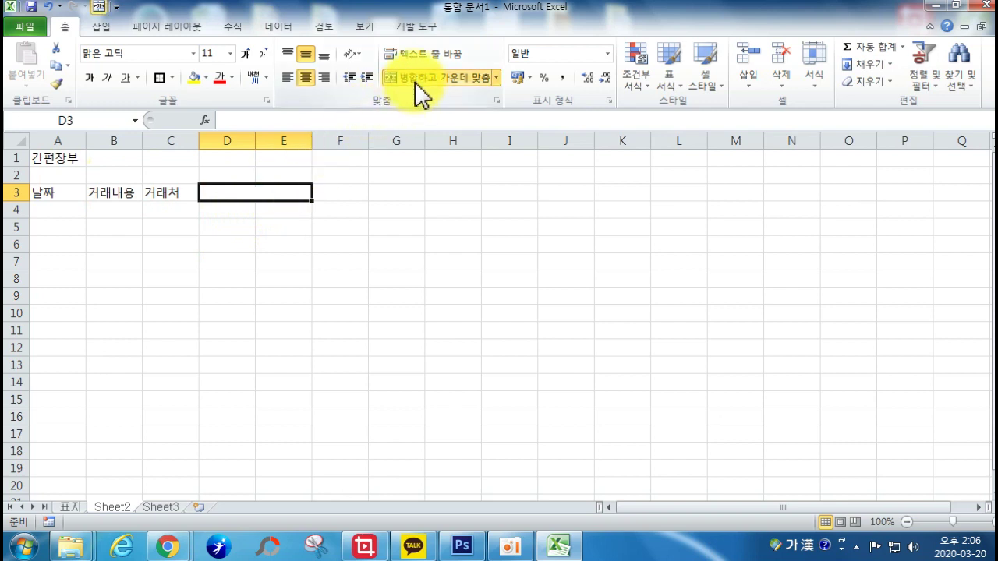
type("수익")
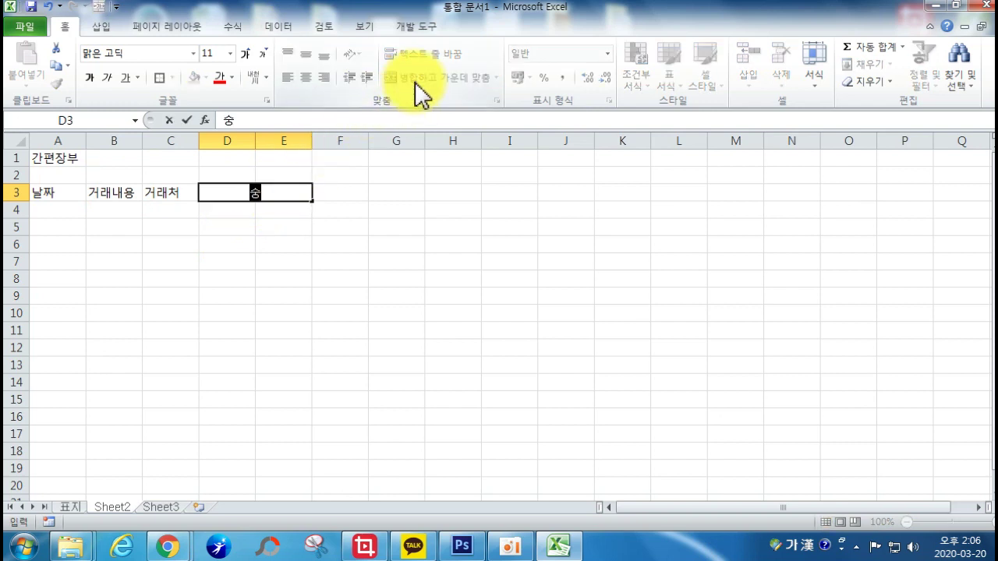
key("BackSpace")
type("ㅂ")
key("alt+Return")
type("(매")
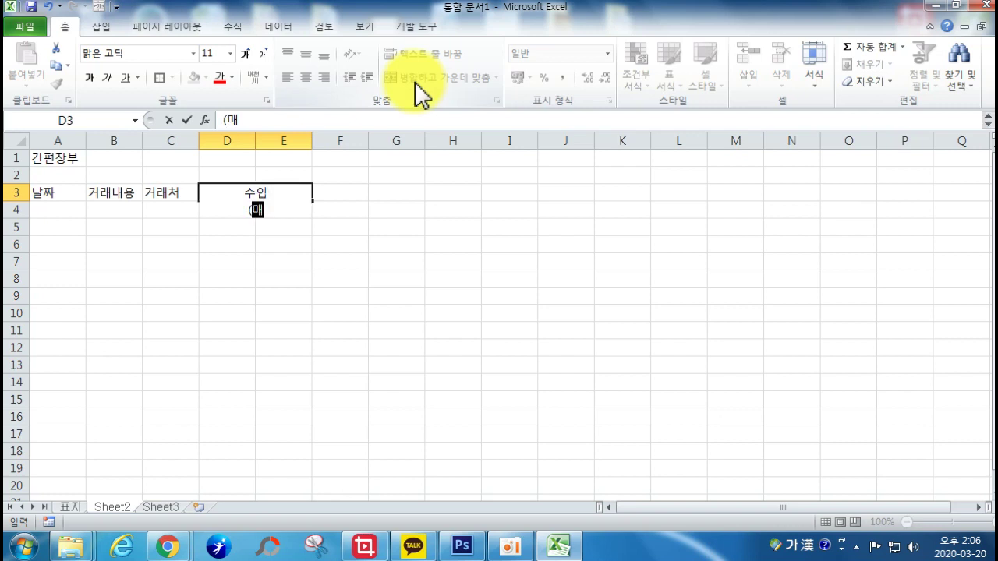
type("출)")
key("Return")
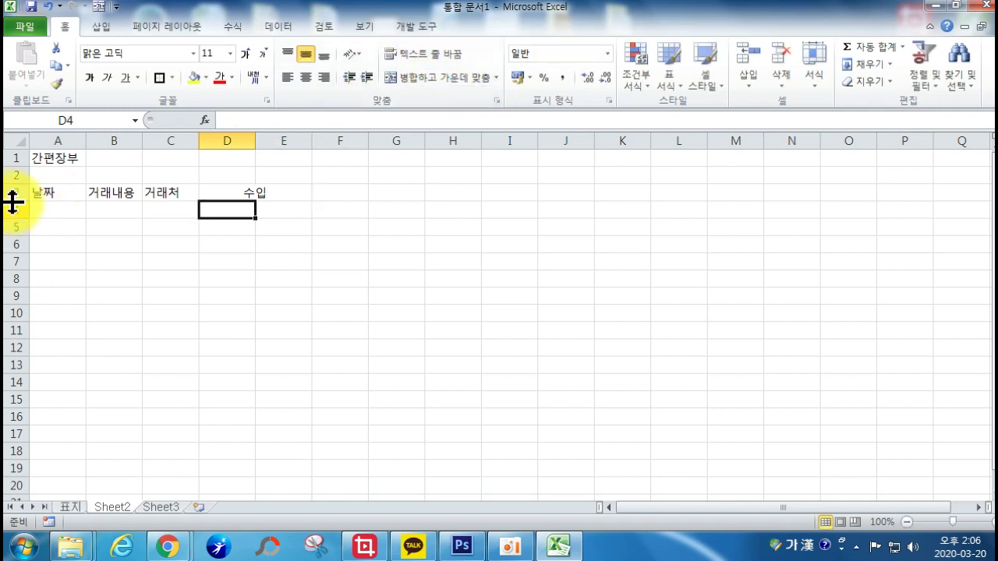
left_click_drag(14, 201, 15, 221)
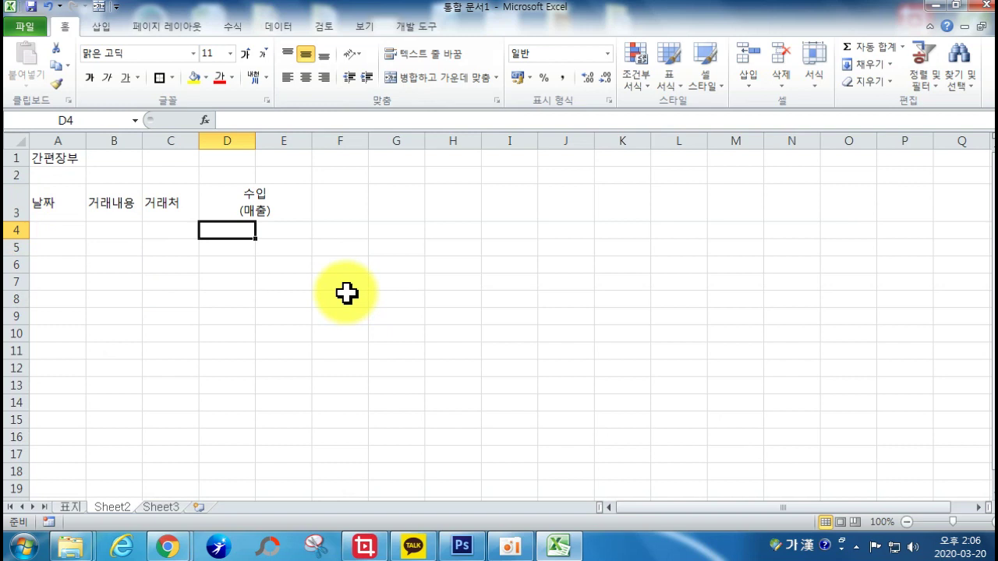
- Merge and center F3:G3 and copy the merged format onto H3:I3
left_click_drag(349, 205, 382, 207)
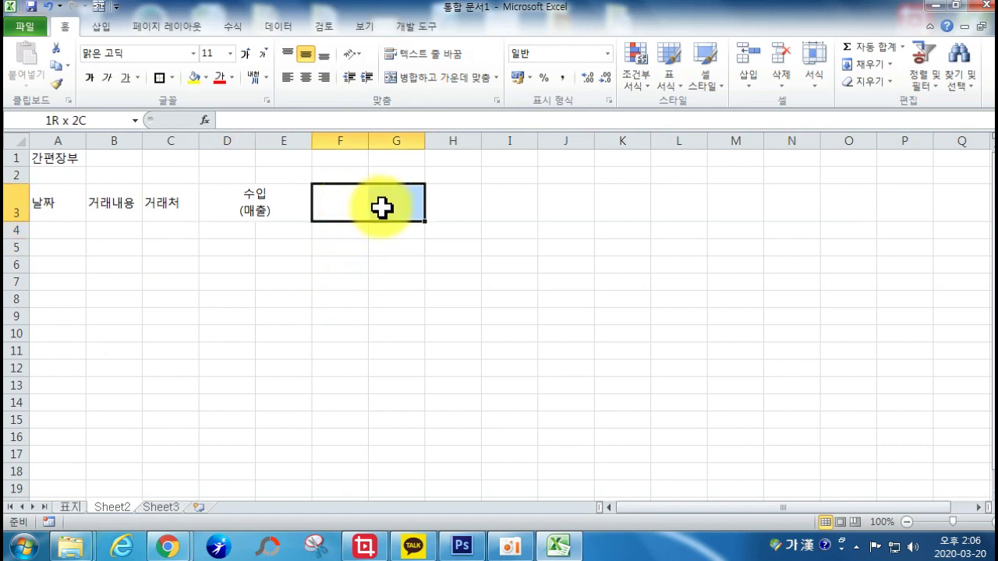
left_click(434, 77)
left_click_drag(424, 220, 446, 226)
left_click(359, 201)
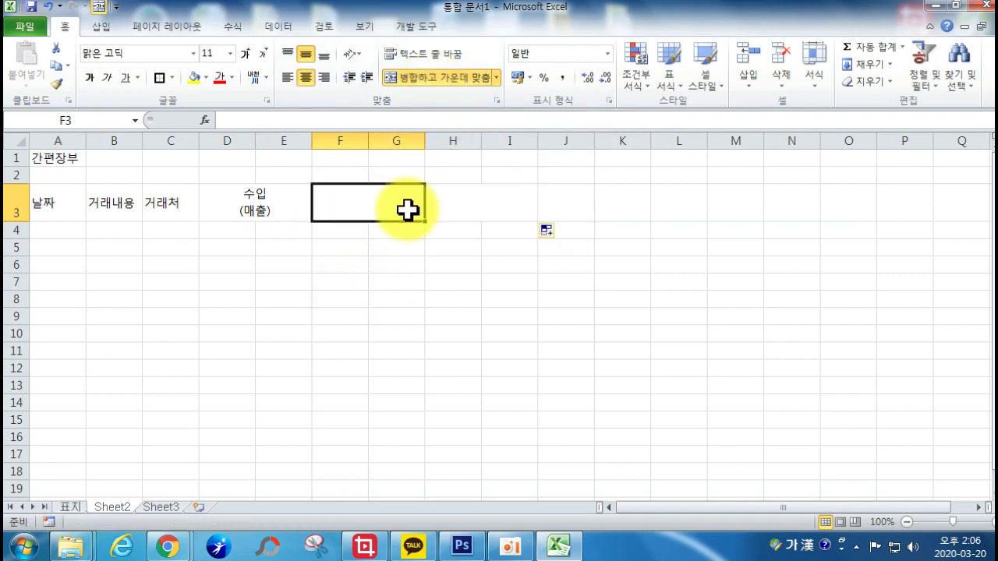
- Enter the two-line headers "비용 (원가관련매입포함)" in F3 and "고정자산증감 (매매)" in H3, and "비고" in J3
type("ㅂ")
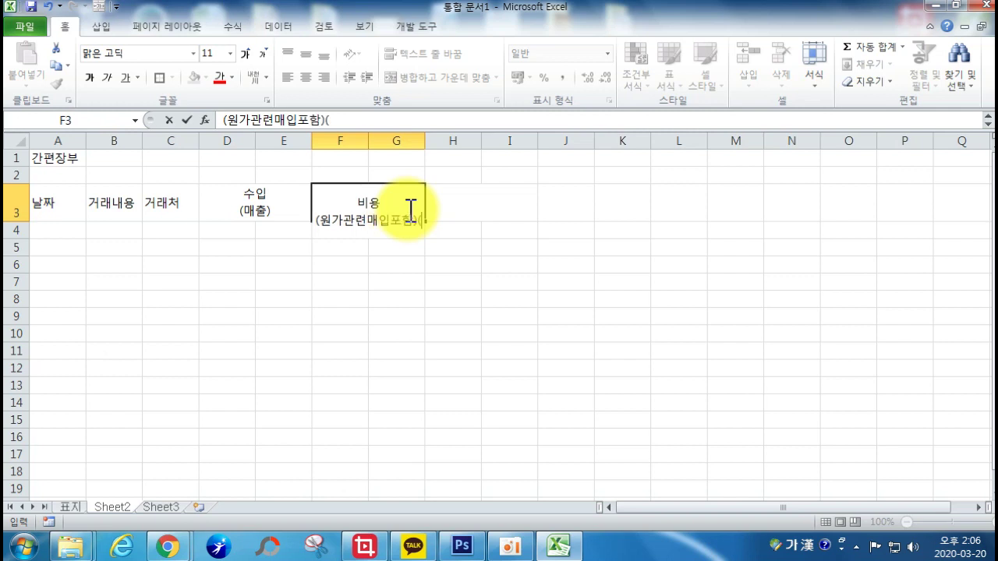
key("Tab")
type("고")
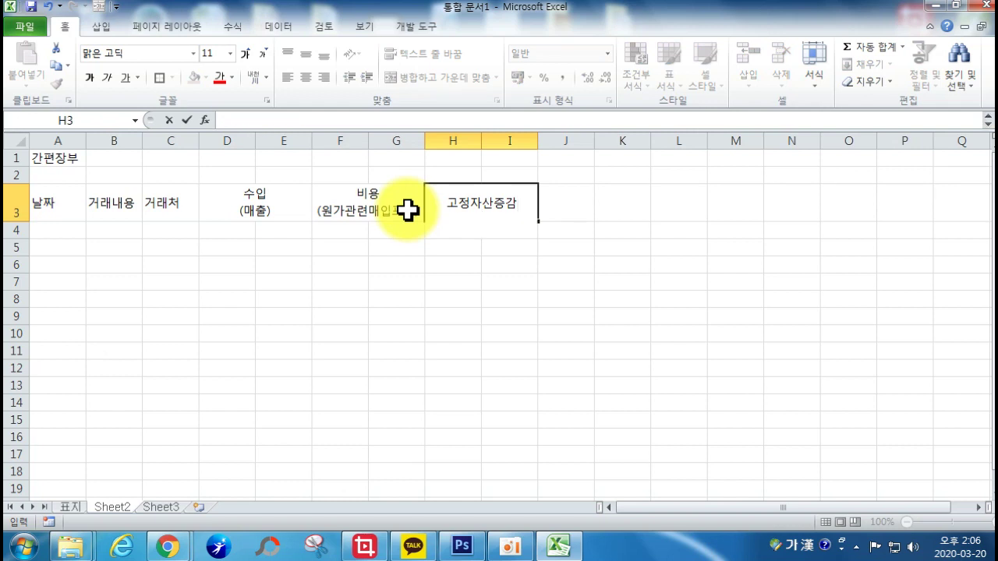
key("Tab")
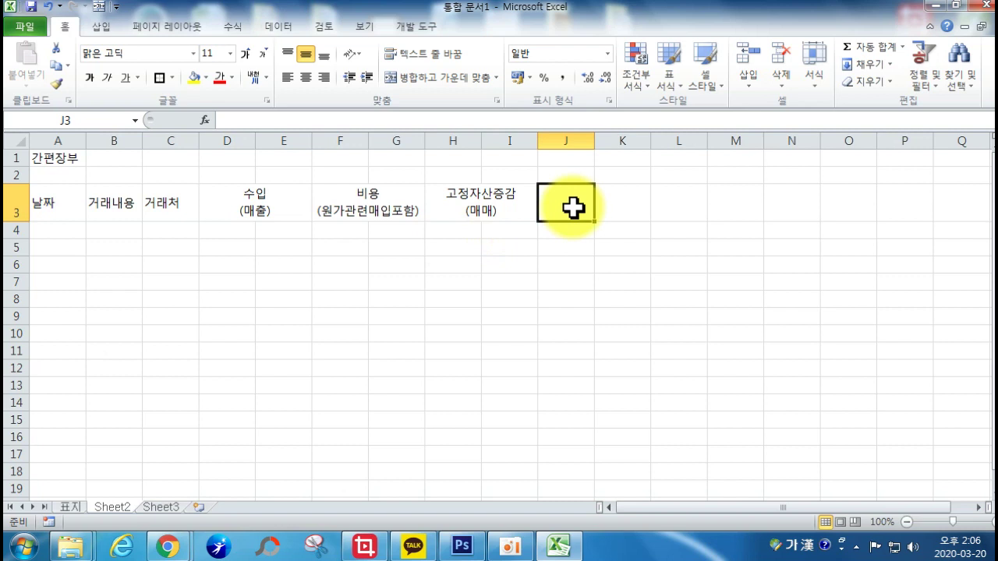
type("ㅂ")
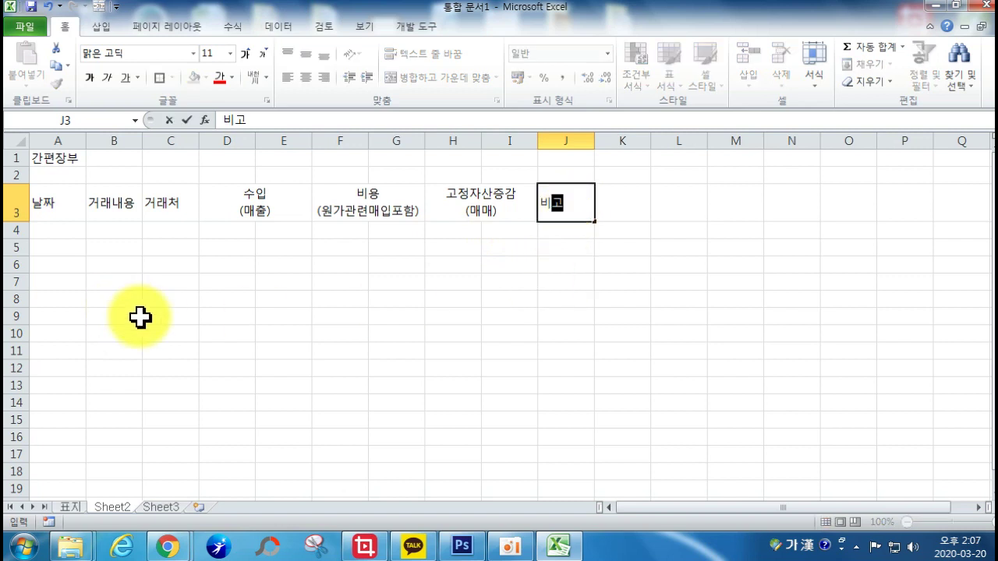
- Merge and center the 날짜, 거래내용, 거래처 and 비고 headers vertically across rows 3 and 4
left_click_drag(71, 216, 71, 229)
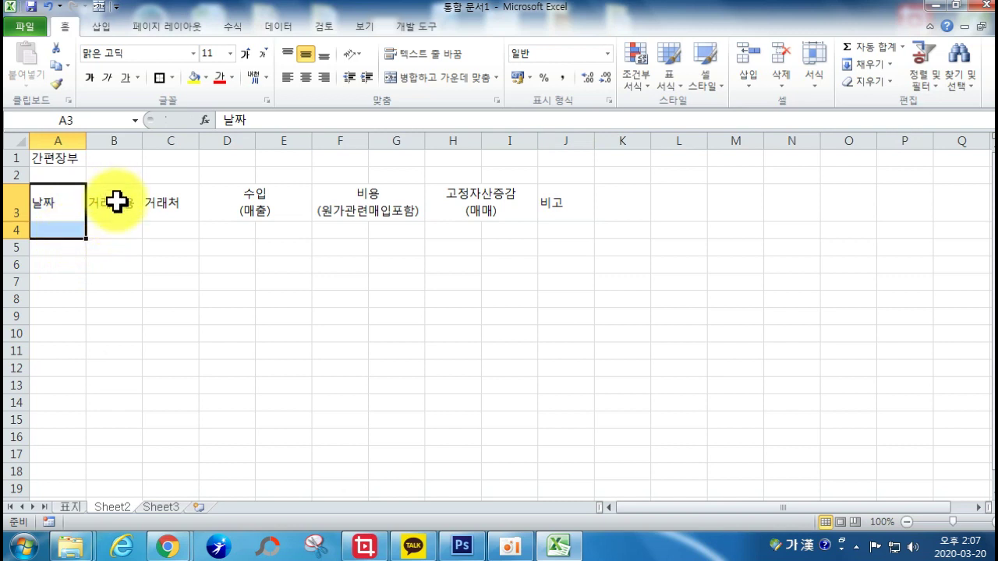
left_click_drag(116, 201, 117, 226)
left_click_drag(162, 200, 163, 229)
left_click_drag(563, 202, 567, 227)
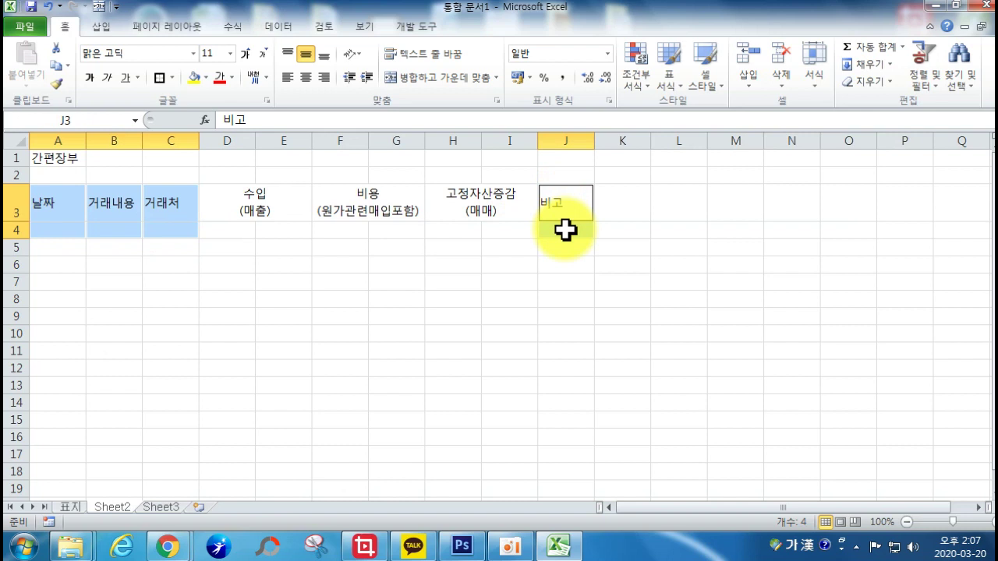
left_click(415, 78)
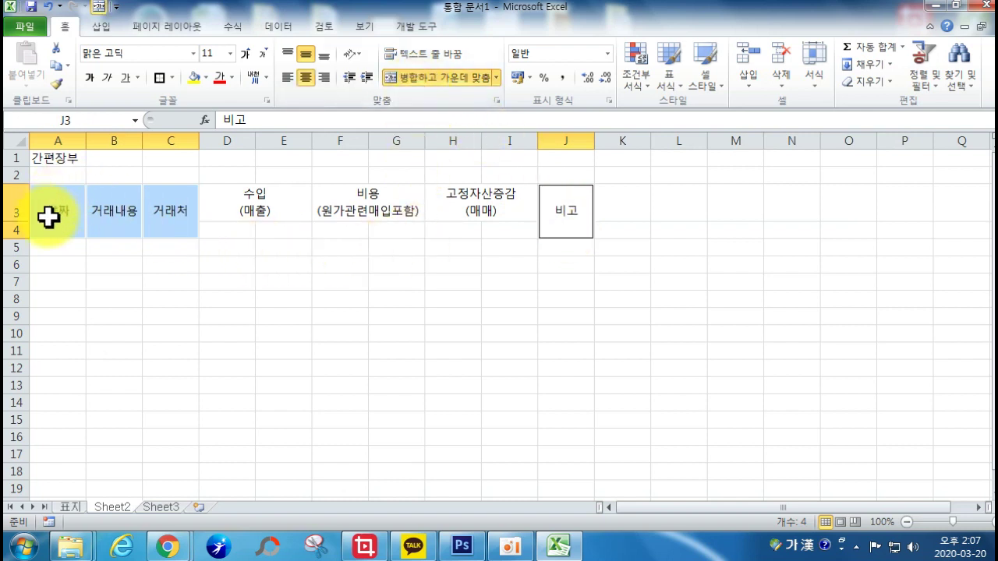
- Enter the subheaders "금액" in D4 and "부가세" in E4, and fill the pair across to I4
left_click(225, 231)
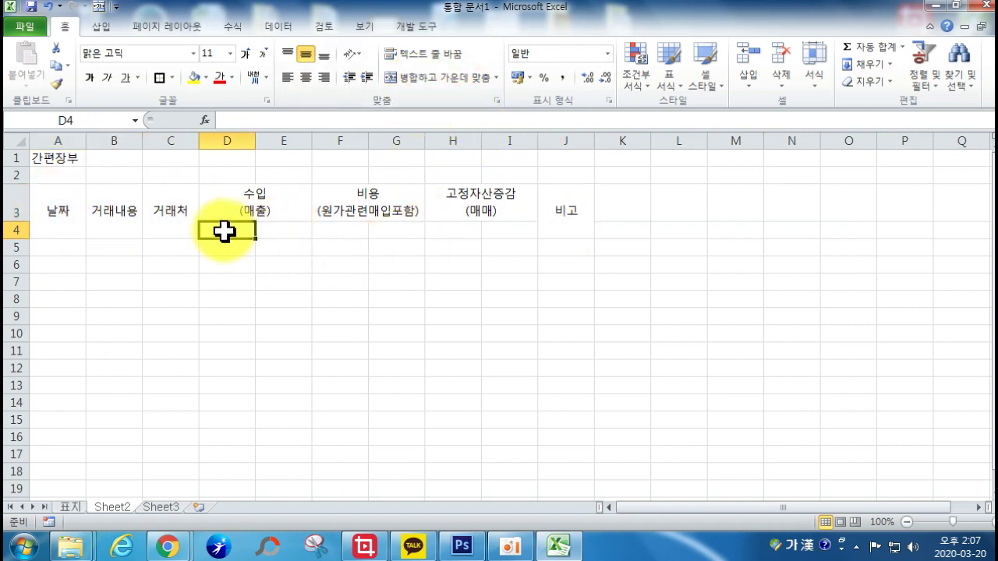
type("ㄱ액")
key("Tab")
type("부")
left_click_drag(224, 231, 535, 241)
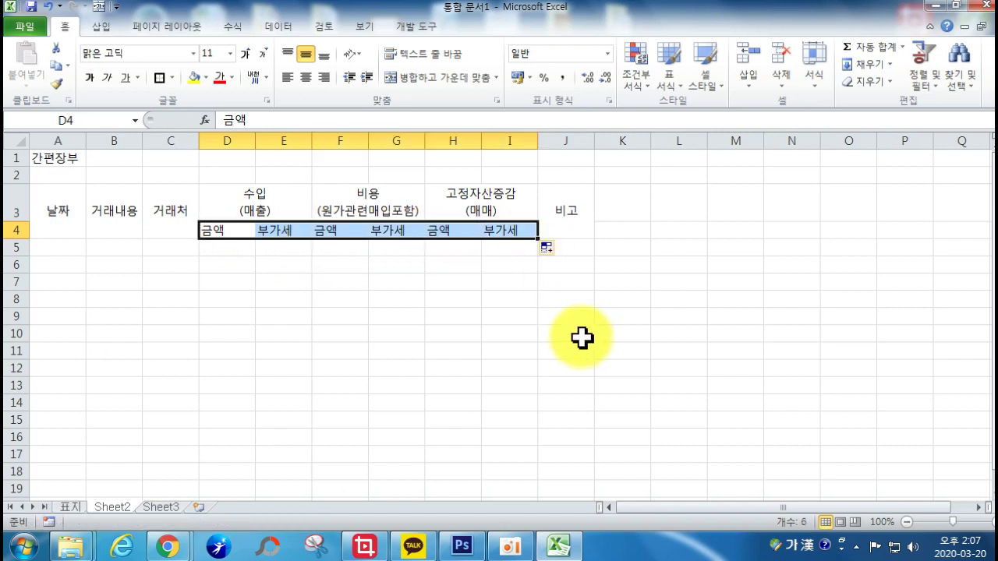
left_click(548, 350)
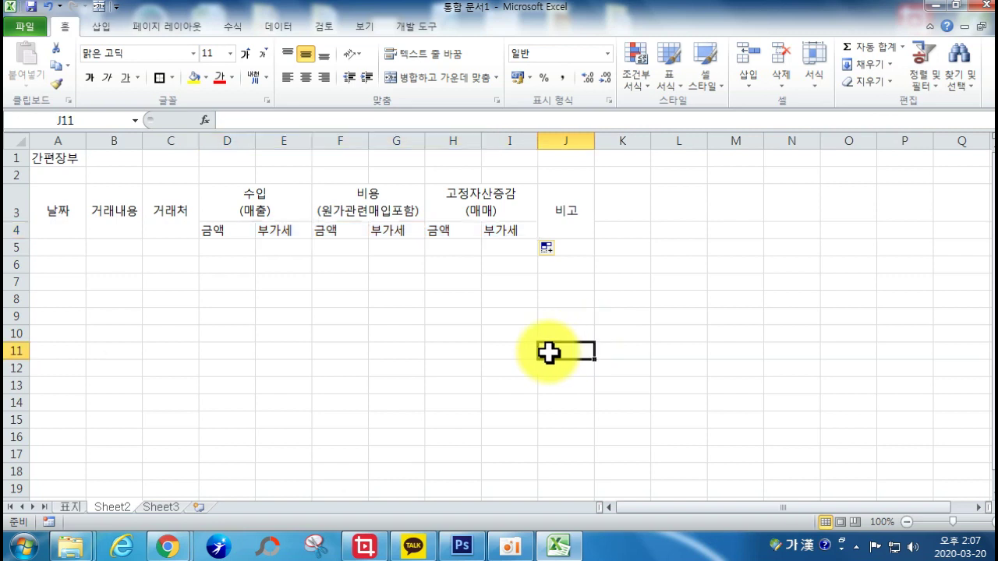
- Apply all borders to the header block A3:J4
left_click_drag(47, 215, 561, 212)
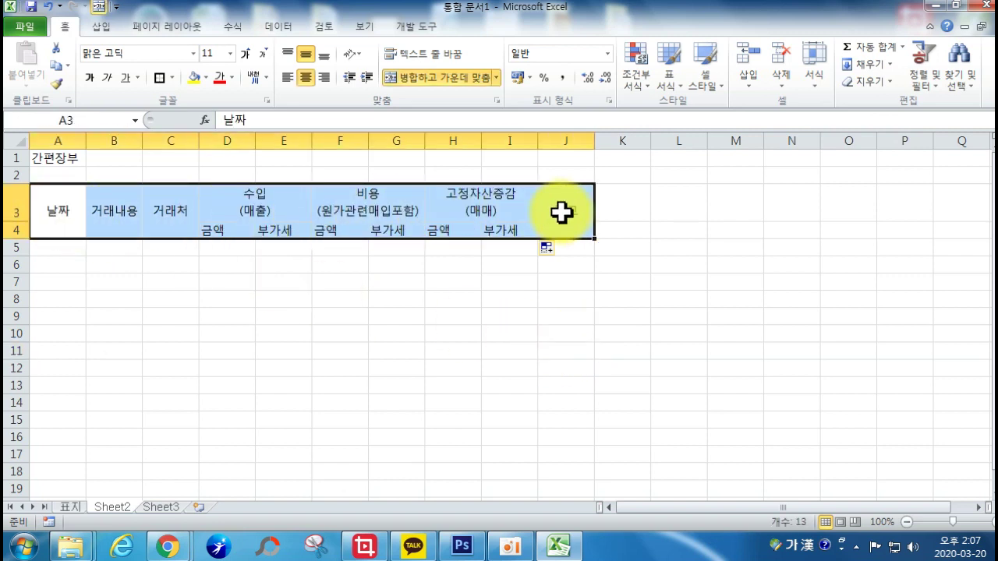
left_click(173, 78)
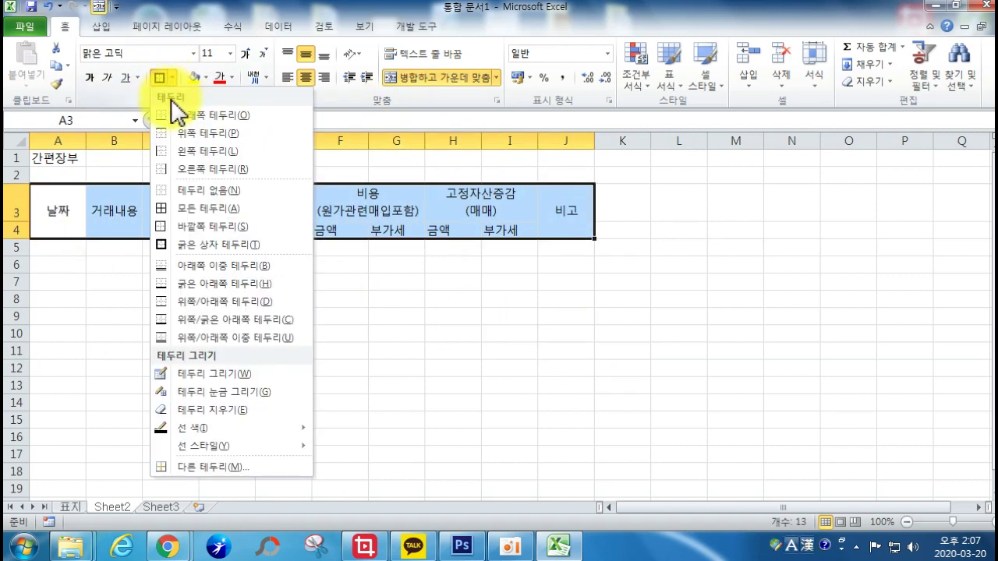
left_click(191, 142)
left_click(457, 340)
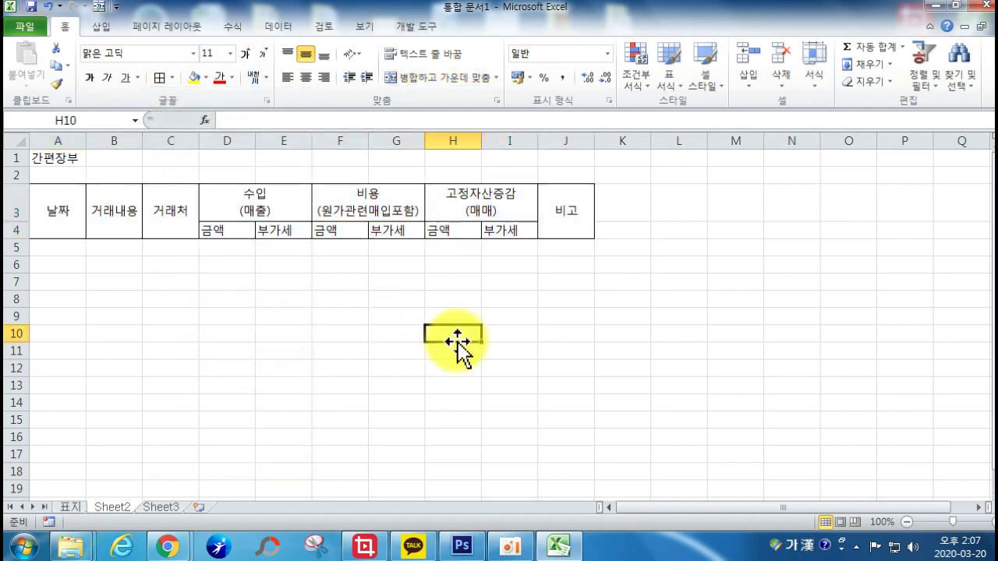
- Center the text of the whole header block A3:J4 horizontally
left_click_drag(47, 214, 564, 216)
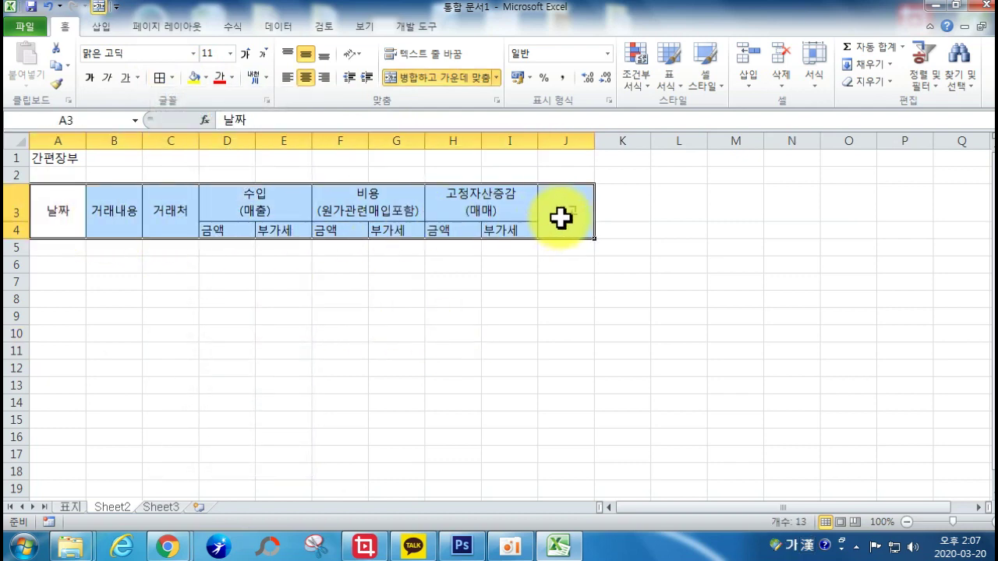
left_click(305, 78)
left_click(305, 78)
left_click(416, 321)
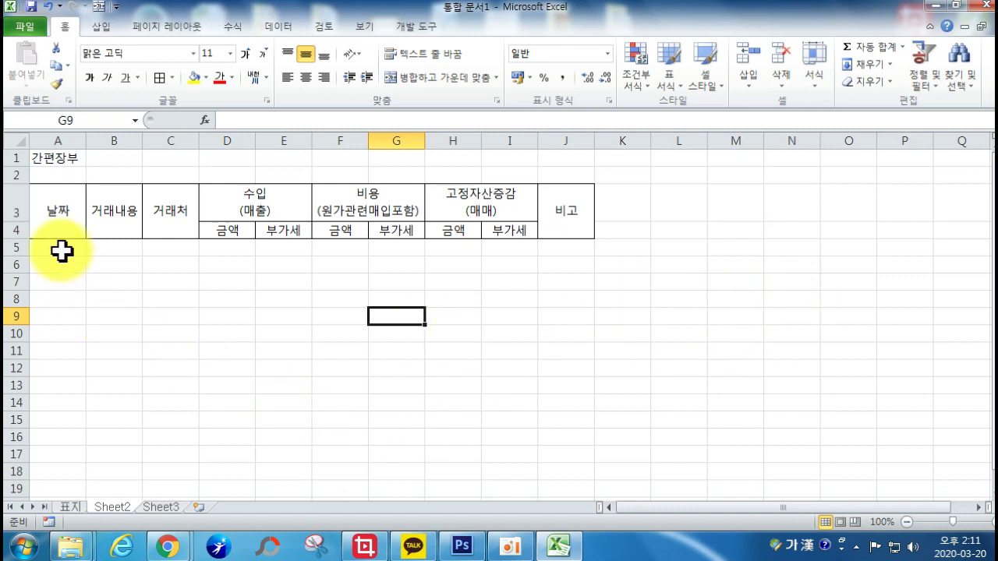
- Merge and center A5:A6 and C5:C6 for the first ledger entry
left_click_drag(61, 250, 76, 278)
left_click(433, 79)
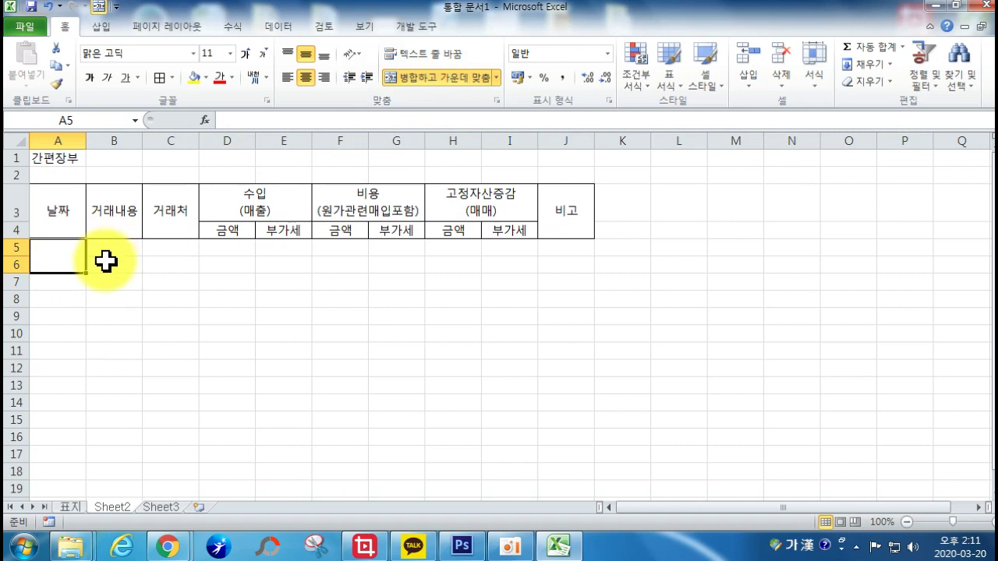
left_click_drag(167, 250, 167, 265)
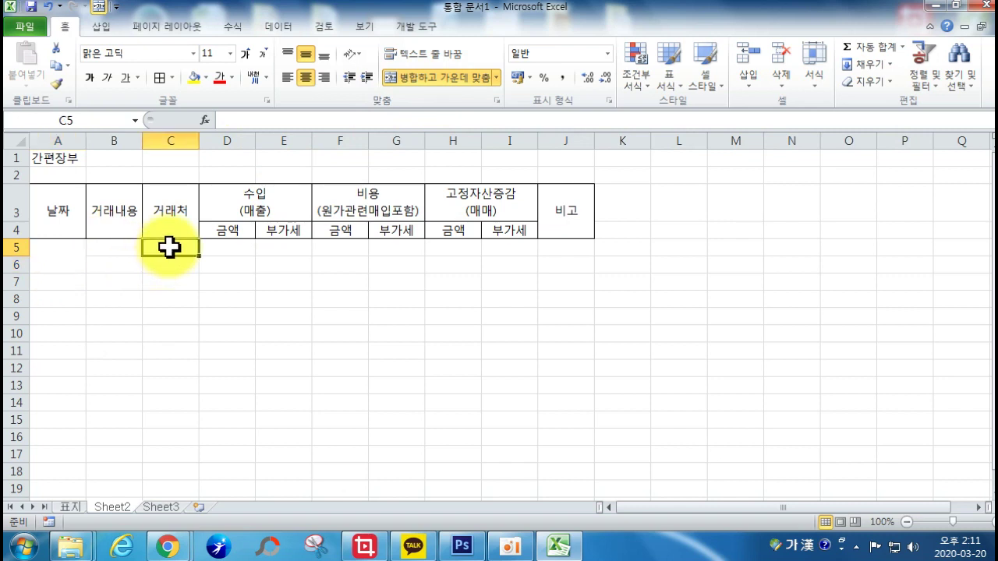
left_click(427, 79)
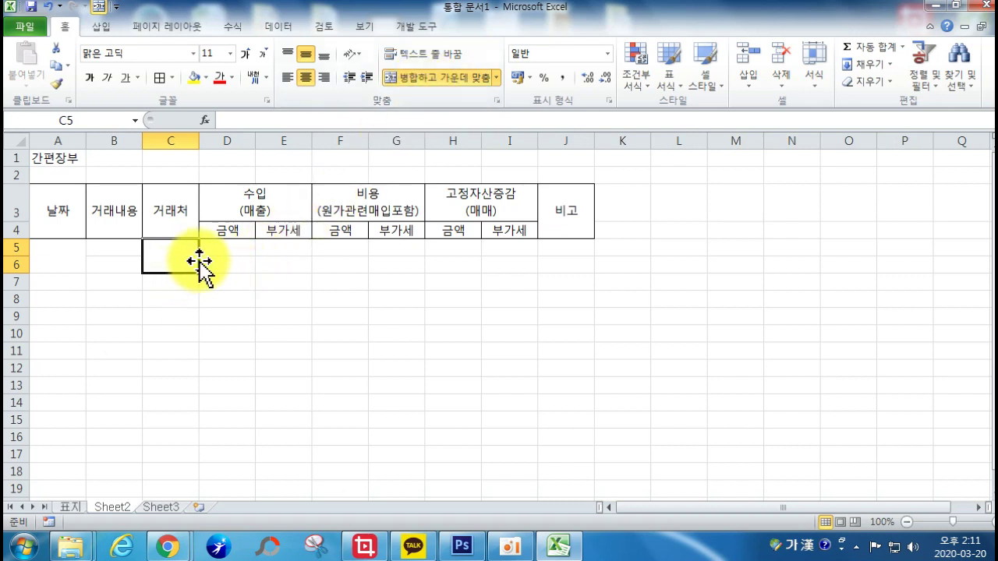
- Fill the merged cell C5:C6 across to column J, and apply outline and inner vertical borders to A5:J6
left_click_drag(202, 276, 592, 275)
left_click(640, 350)
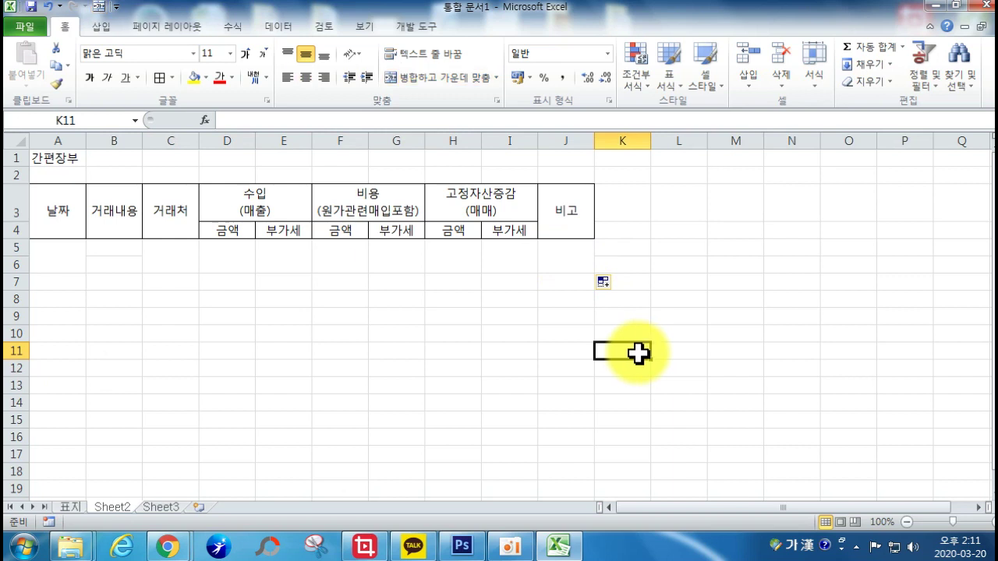
left_click(48, 257)
left_click_drag(48, 257, 557, 254)
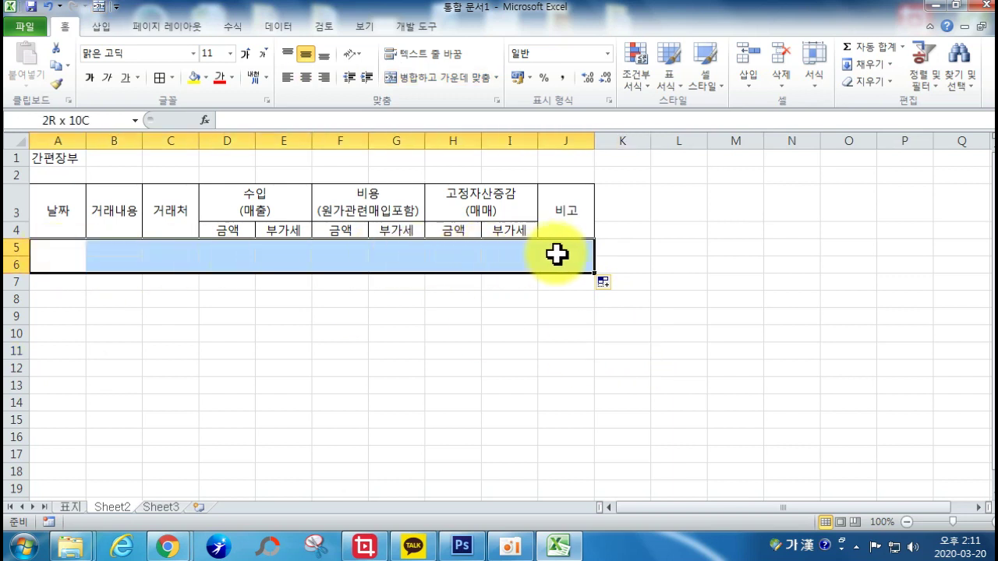
right_click(333, 260)
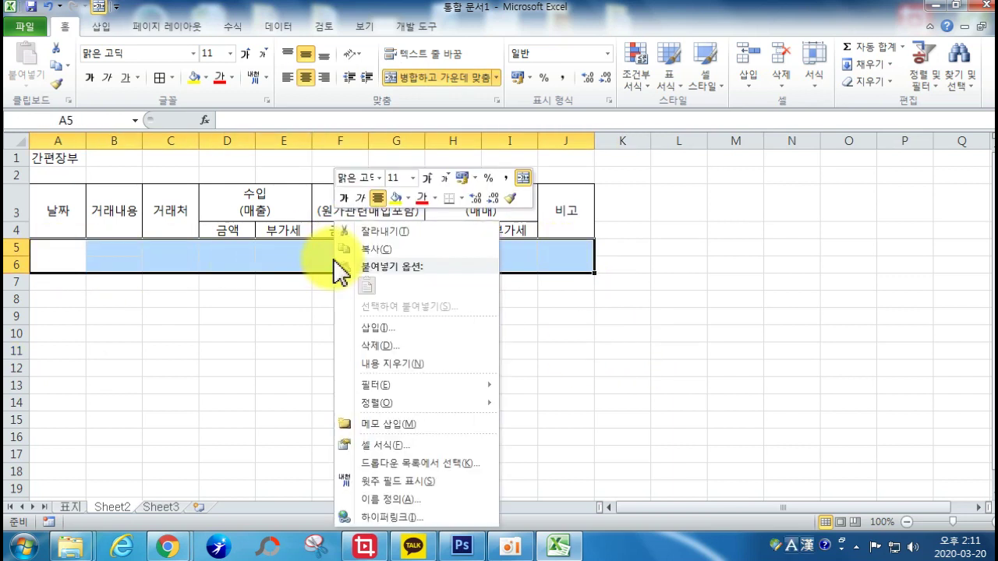
left_click(381, 443)
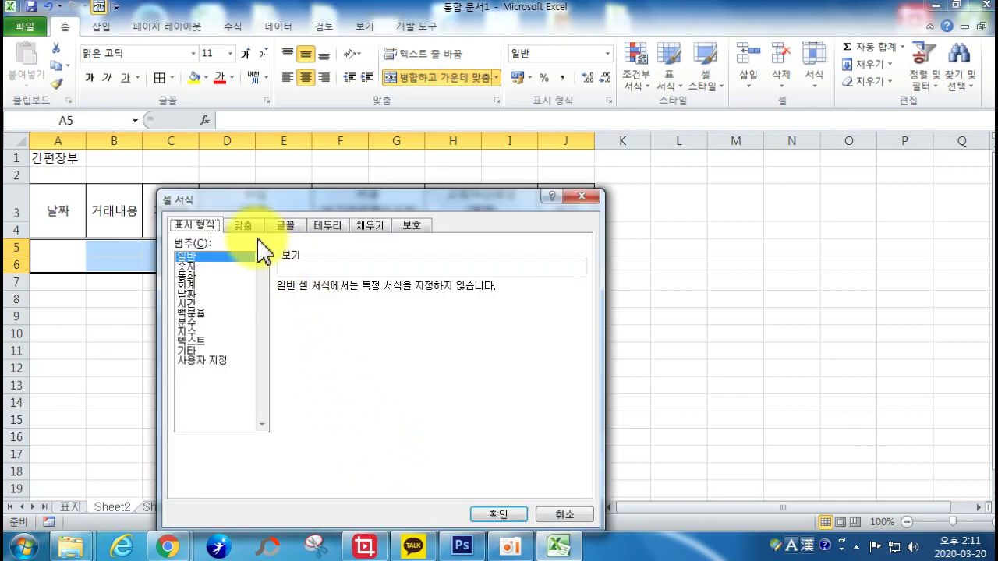
left_click(325, 226)
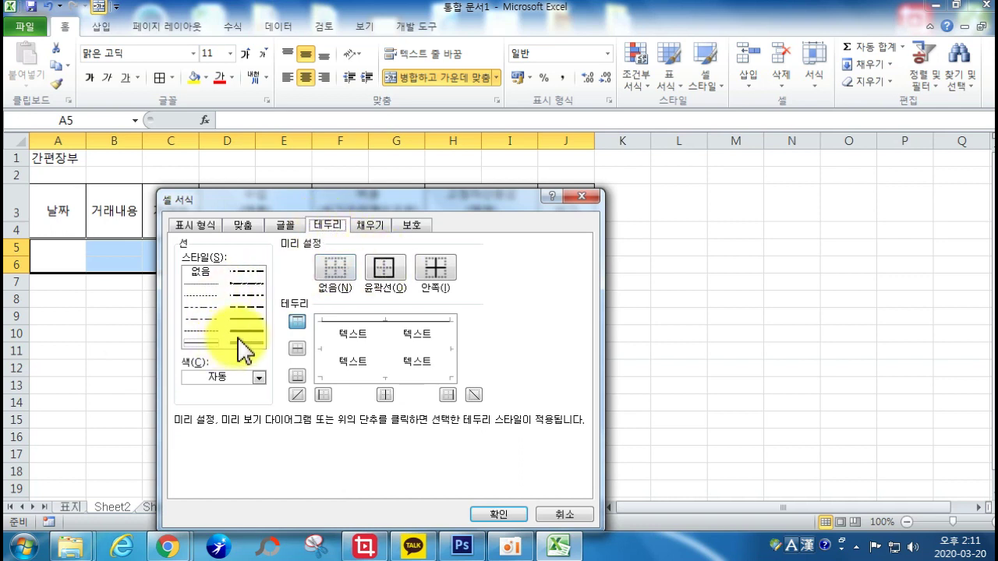
left_click(385, 266)
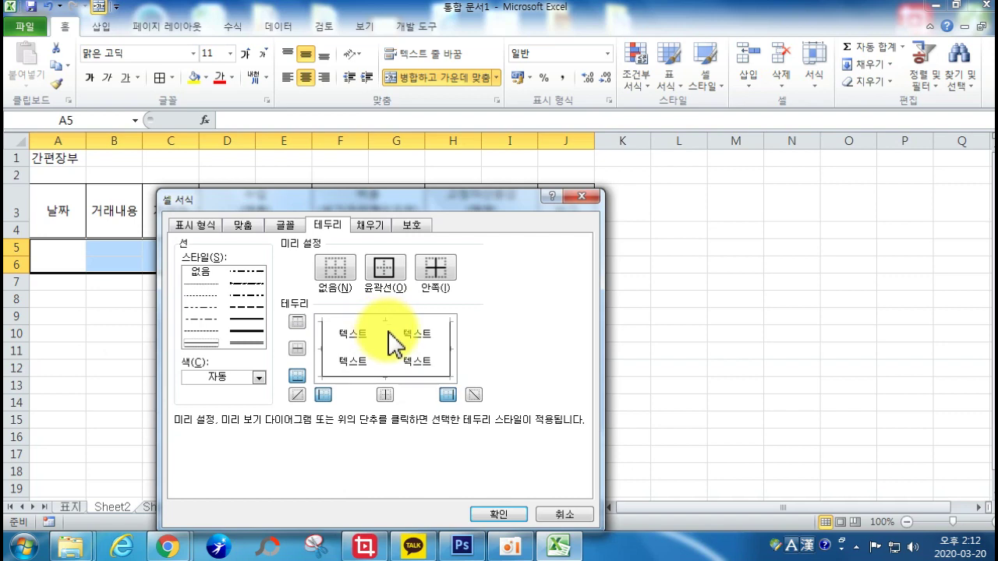
left_click(386, 330)
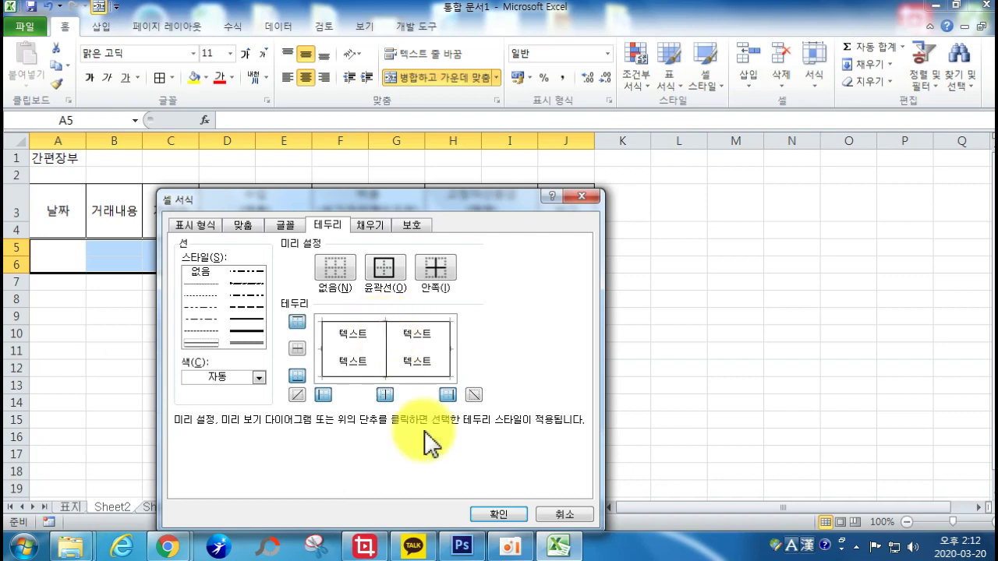
left_click(499, 516)
left_click(173, 366)
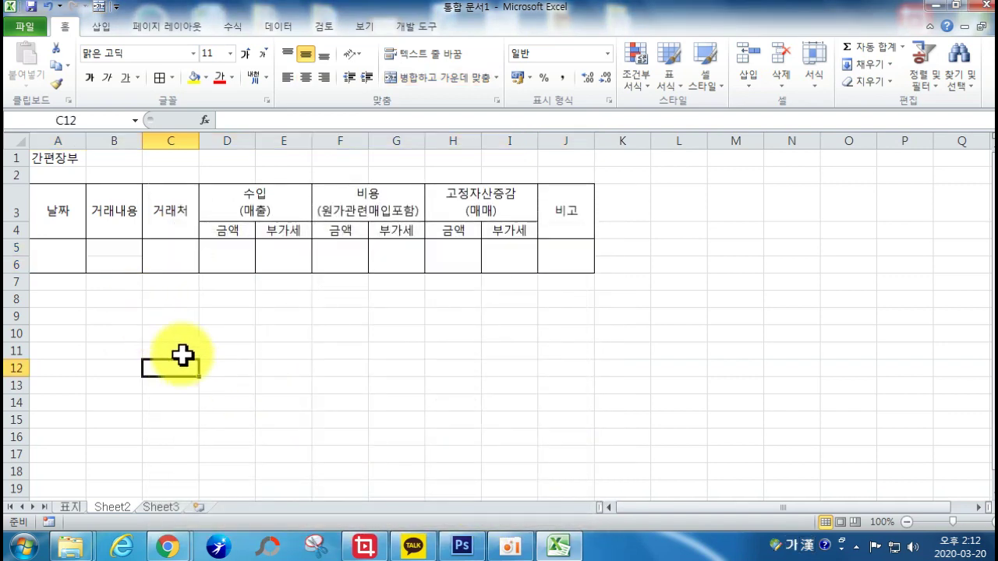
- Set the print margins of Sheet2 to narrow (좁게) and return to the worksheet
left_click(35, 45)
left_click(33, 239)
left_click(66, 29)
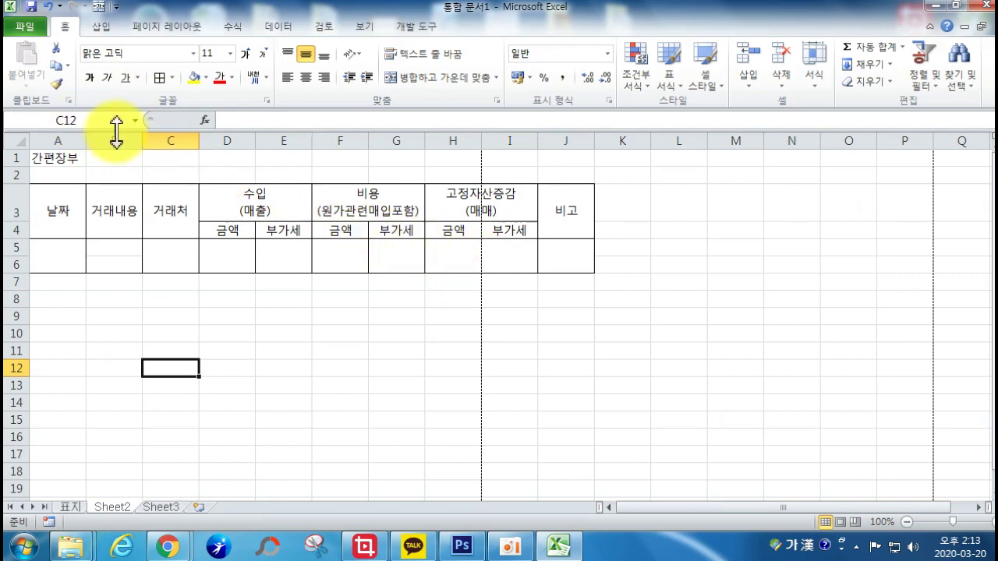
left_click(24, 26)
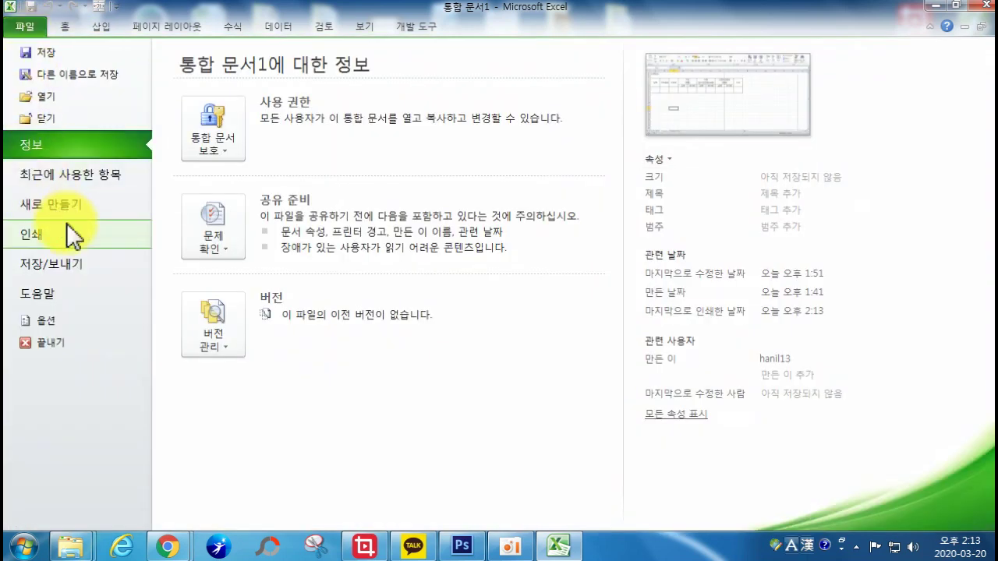
left_click(65, 226)
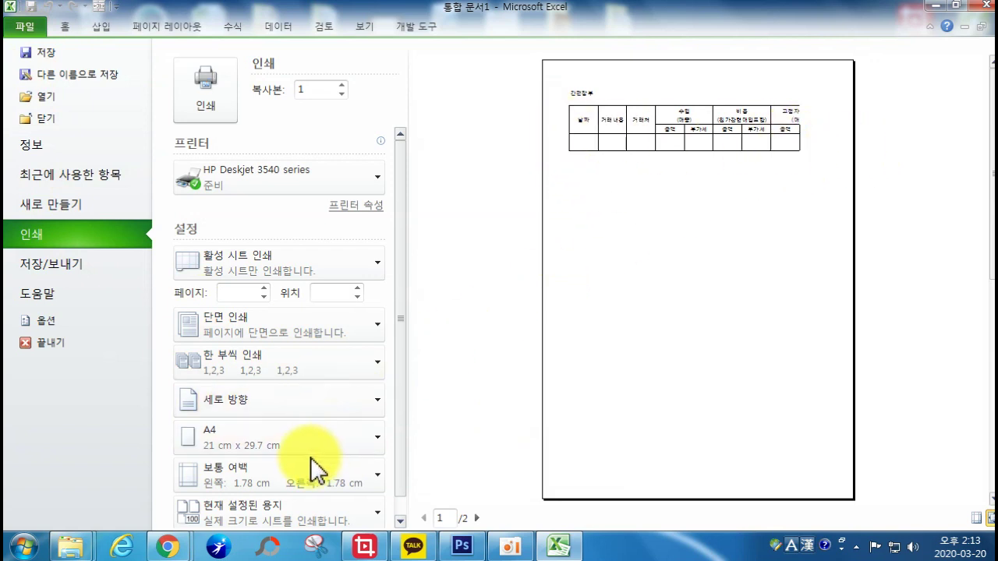
left_click(262, 490)
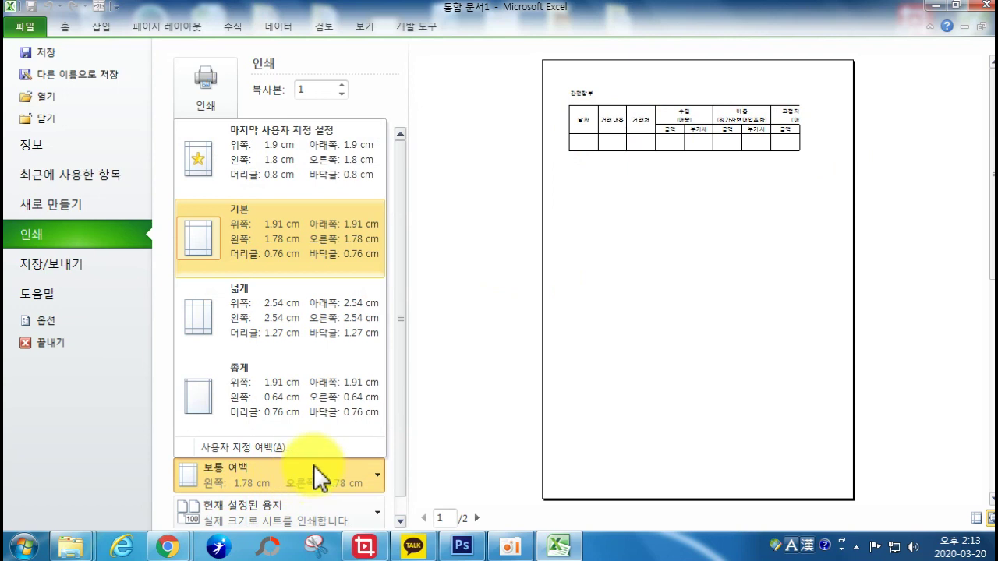
left_click(283, 413)
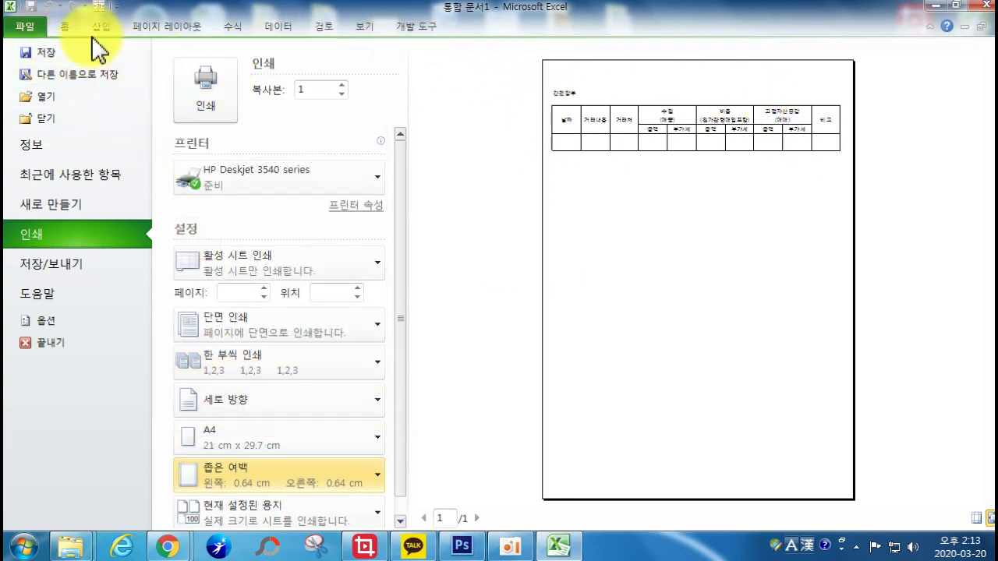
left_click(22, 28)
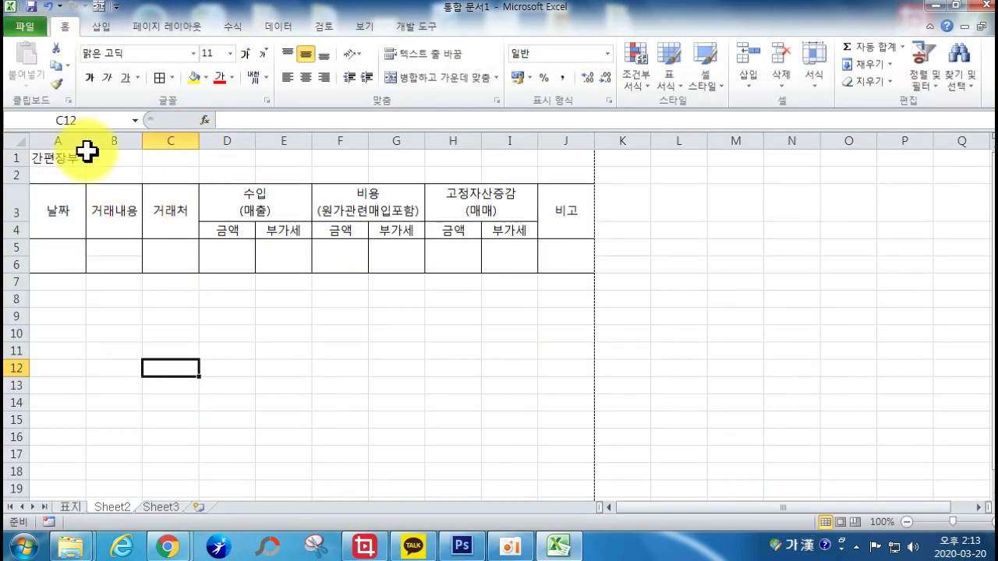
- Narrow columns A, C and J and widen column B and the equal columns D through I, keeping the table within the page width
left_click_drag(87, 145, 189, 140)
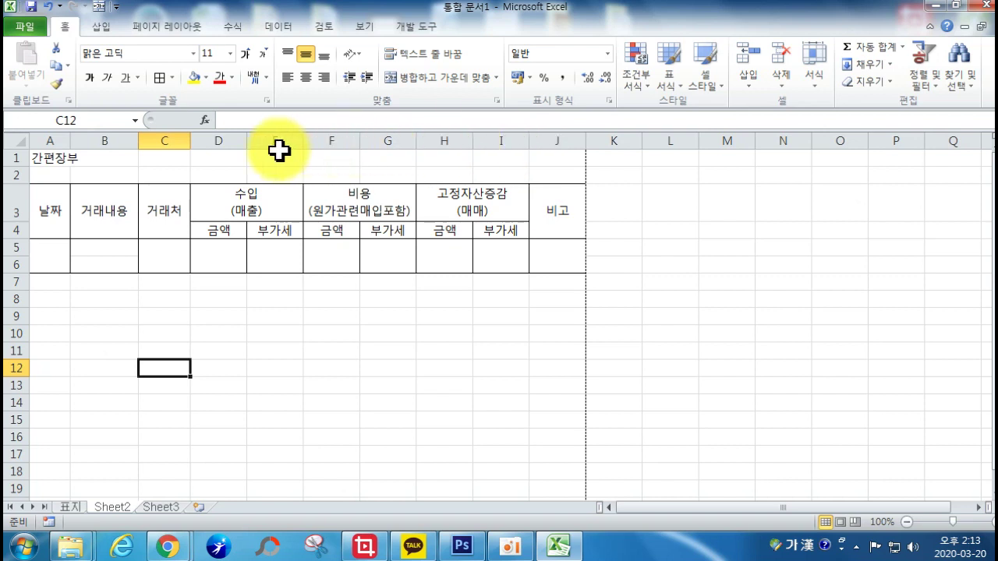
left_click_drag(529, 146, 539, 144)
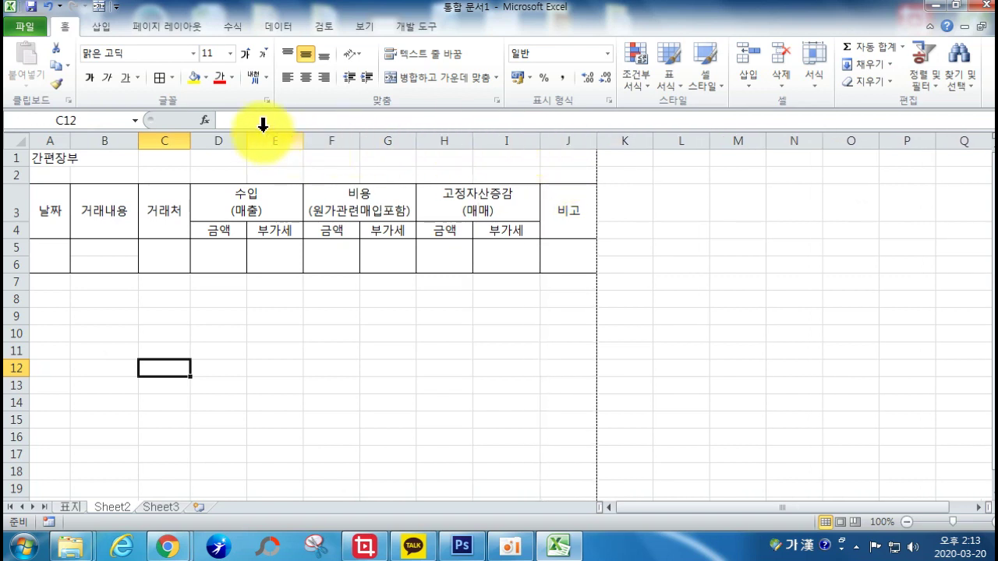
left_click_drag(218, 140, 603, 142)
left_click(599, 137)
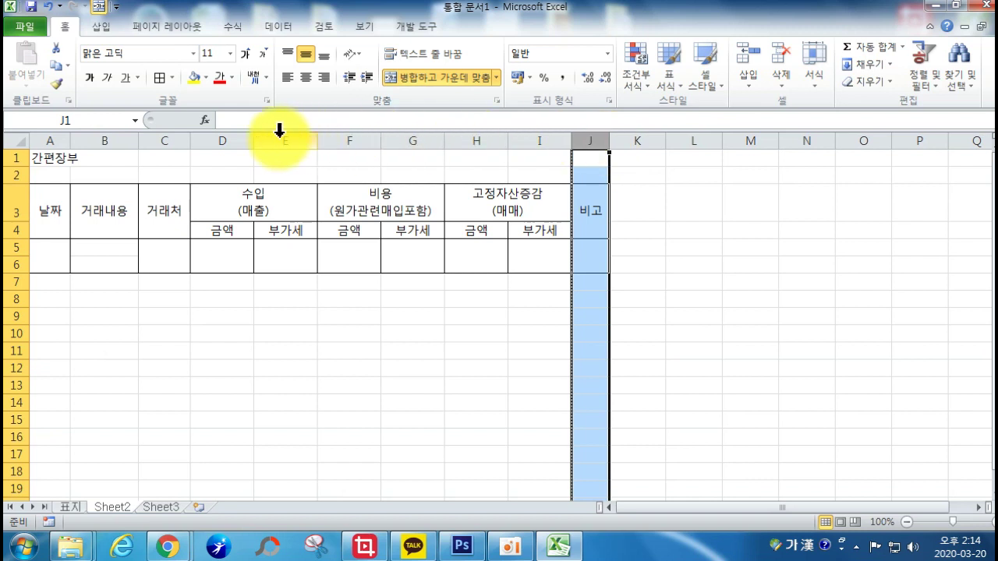
left_click_drag(229, 137, 567, 140)
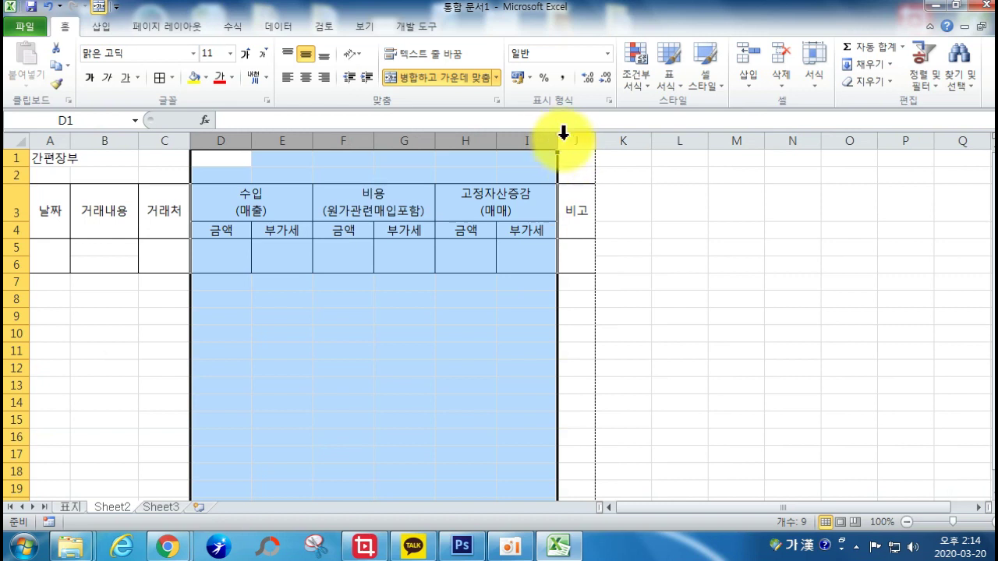
left_click(573, 141)
left_click_drag(192, 142, 196, 142)
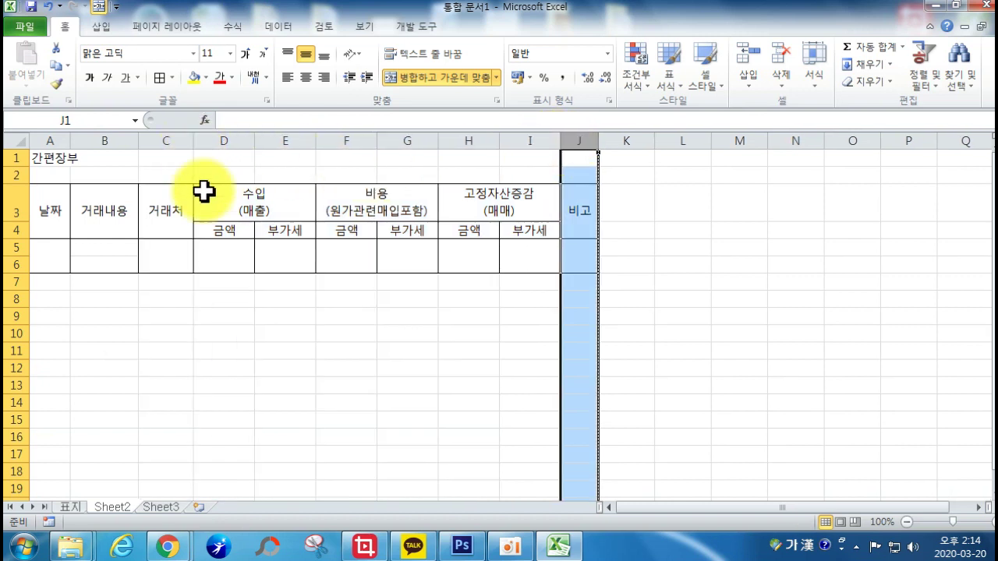
left_click(246, 353)
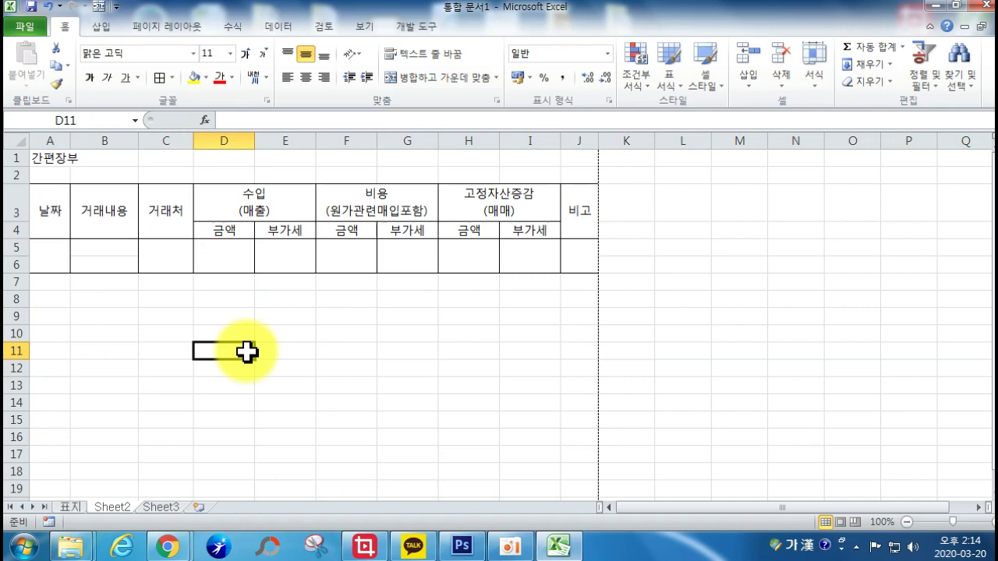
- Check how the resized ledger table fits the page in the print preview
left_click(24, 26)
left_click(32, 235)
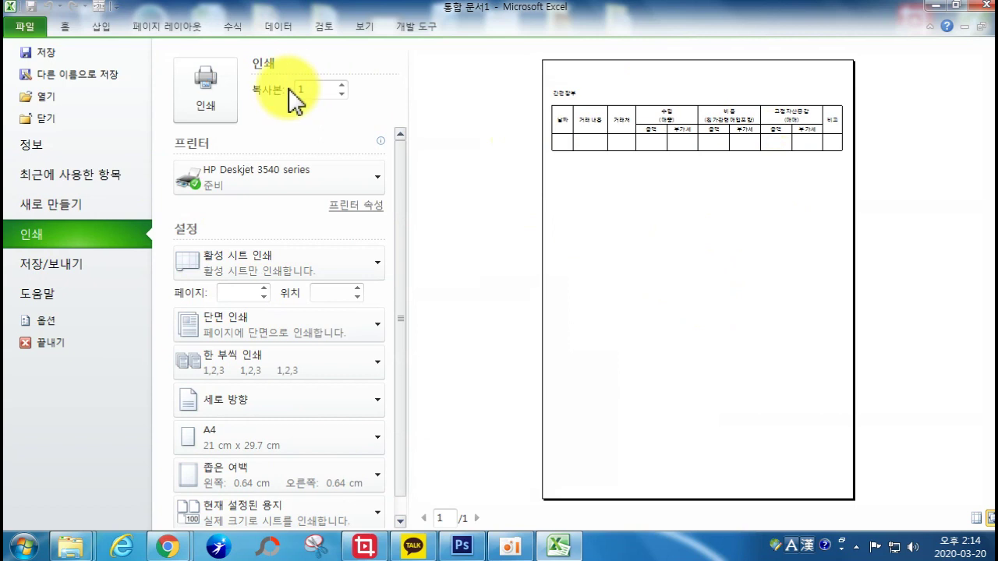
left_click(17, 30)
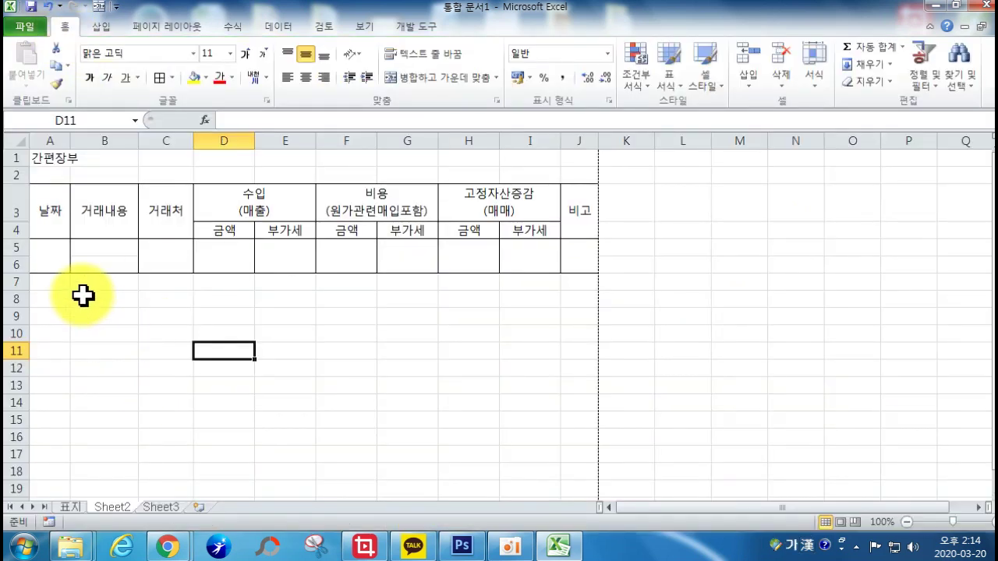
left_click_drag(42, 261, 569, 258)
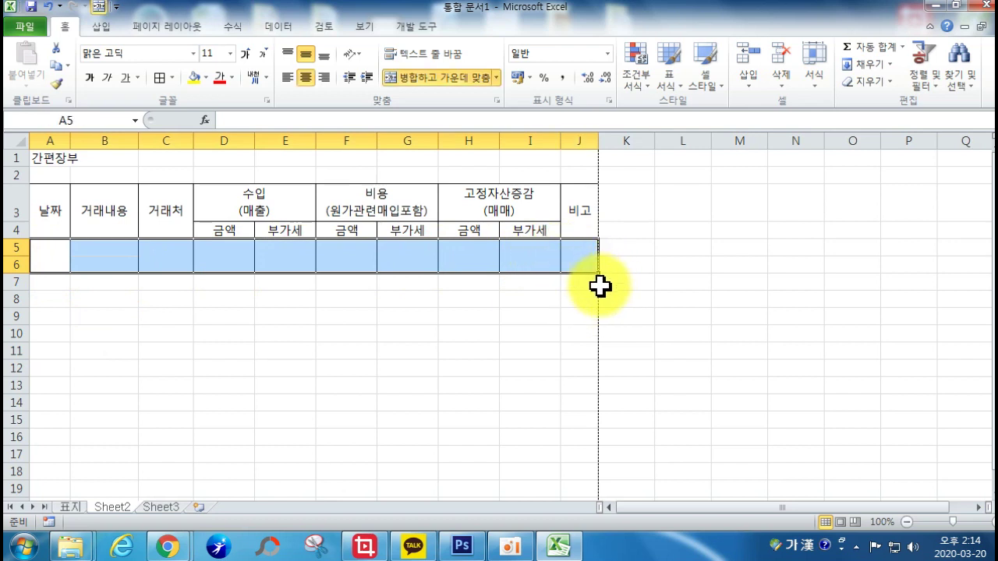
scroll(577, 390, "down", 6)
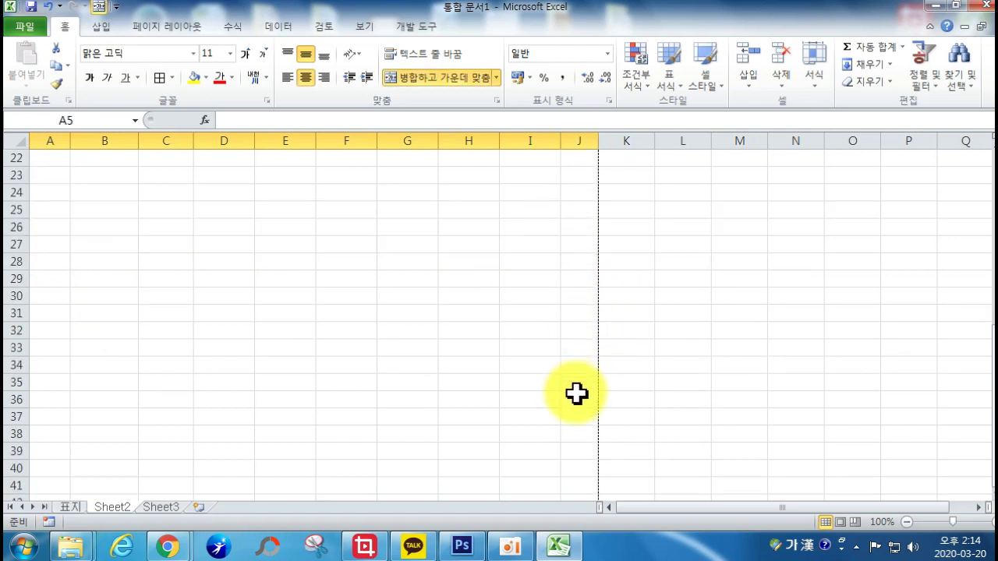
scroll(574, 393, "up", 10)
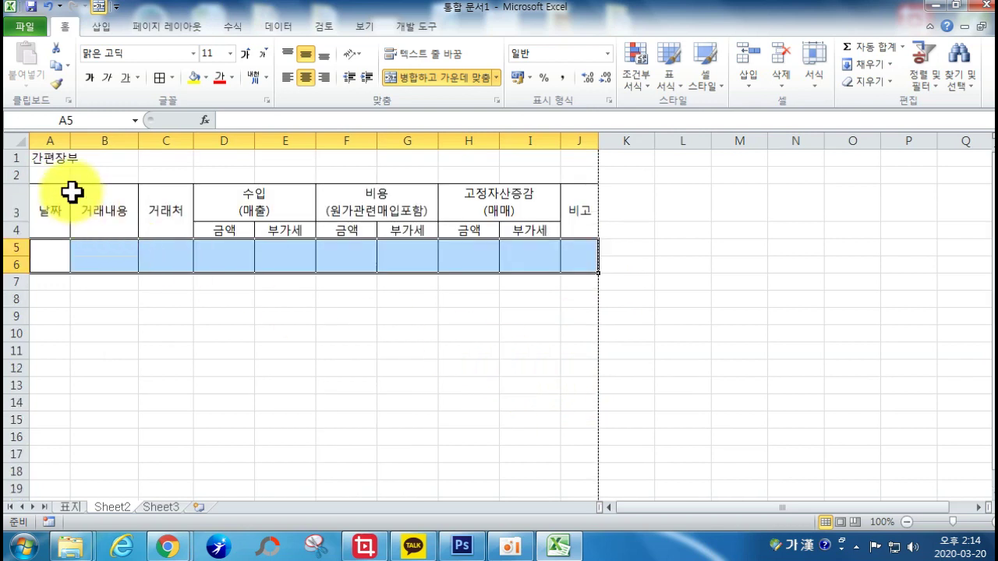
- Merge and center the title 간편장부 across A1:J1 and set its font size to 18
left_click(52, 158)
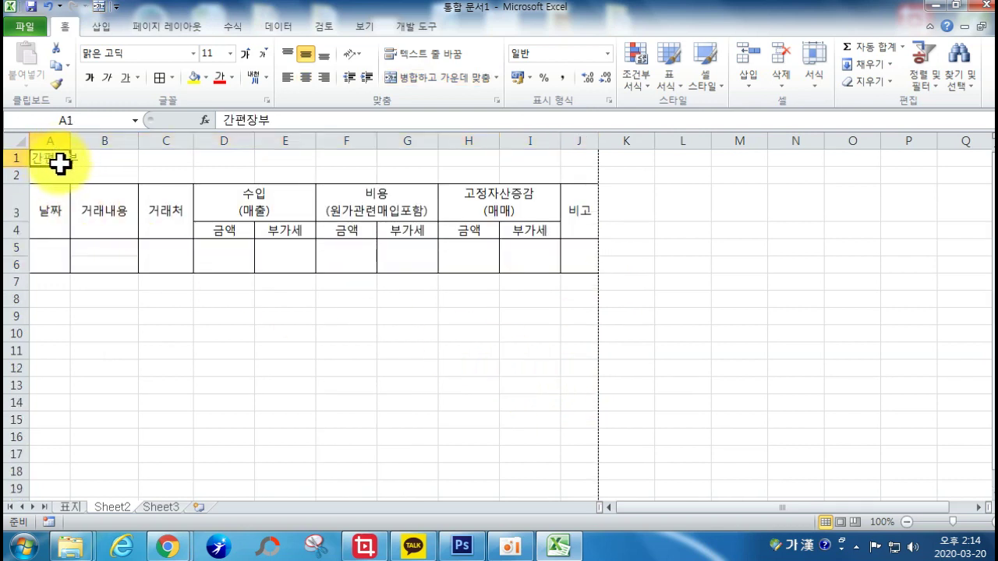
left_click_drag(63, 161, 567, 158)
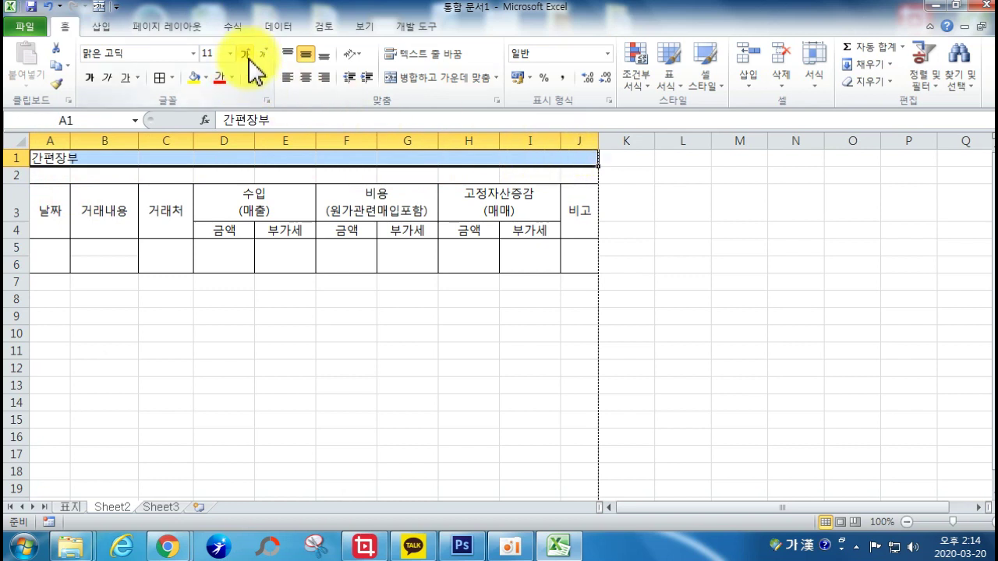
left_click_drag(67, 160, 570, 160)
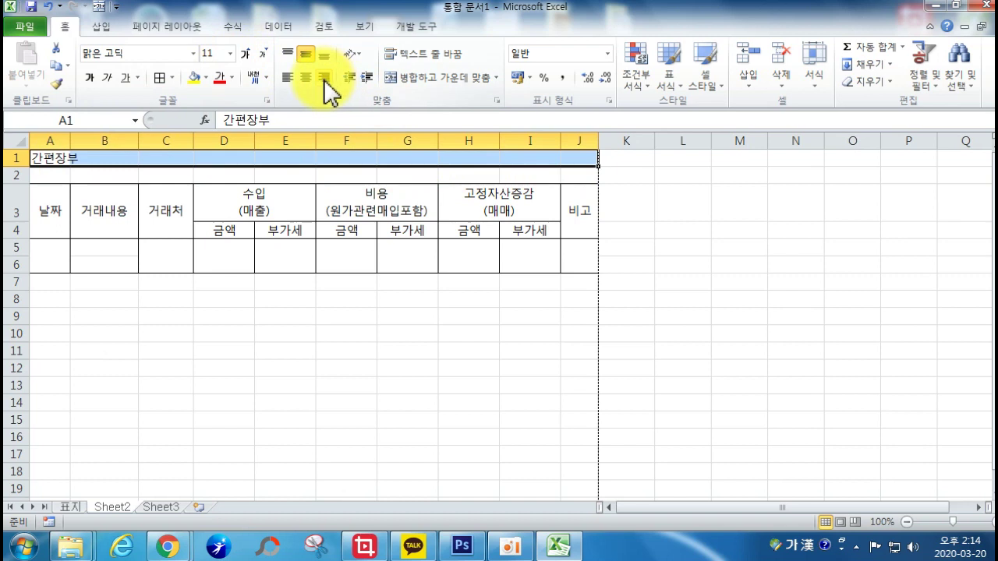
left_click(407, 78)
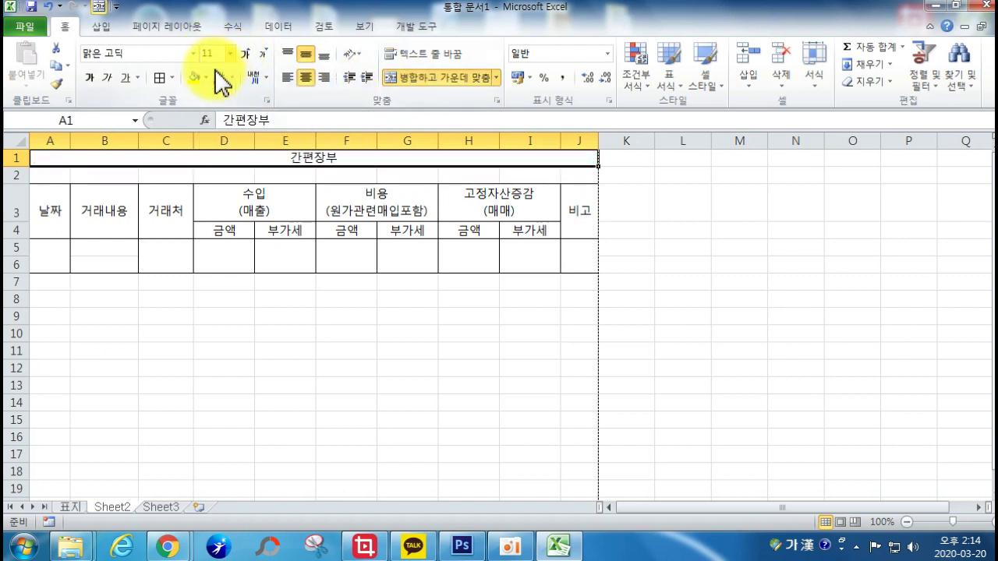
left_click(230, 53)
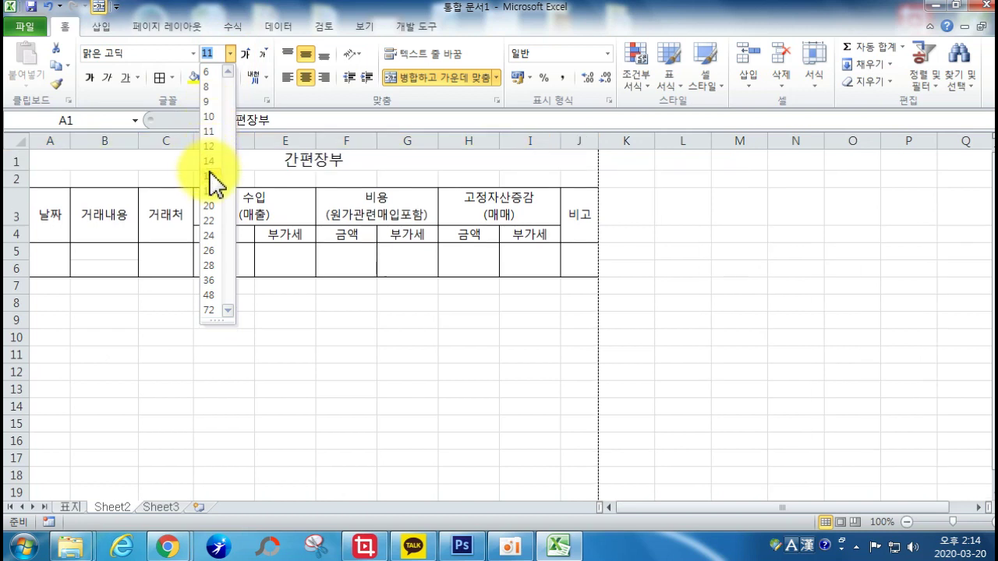
left_click(212, 190)
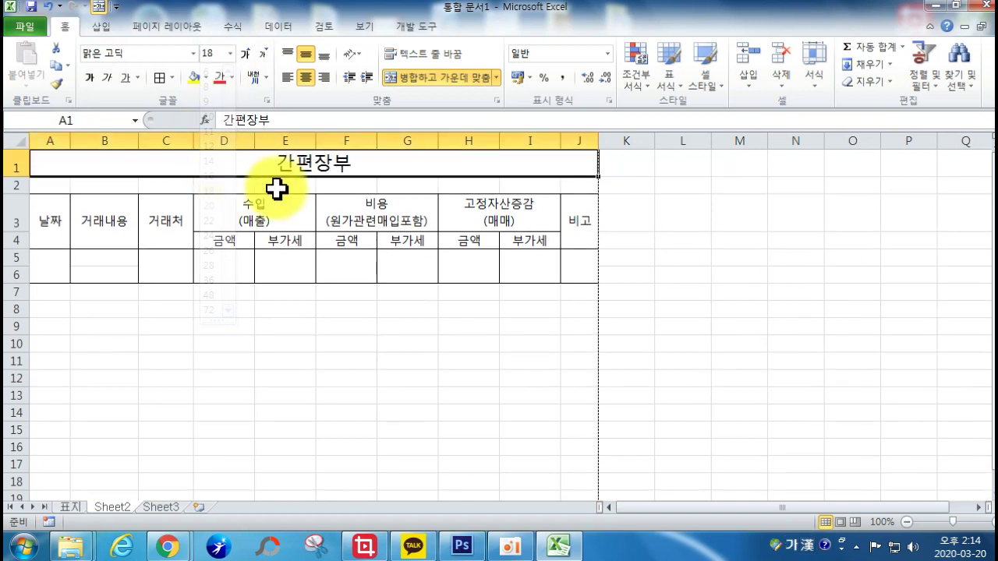
- Set the horizontal alignment of the title in A1:J1 to distributed (균등 분할 (들여쓰기))
right_click(316, 167)
left_click(377, 393)
left_click(242, 226)
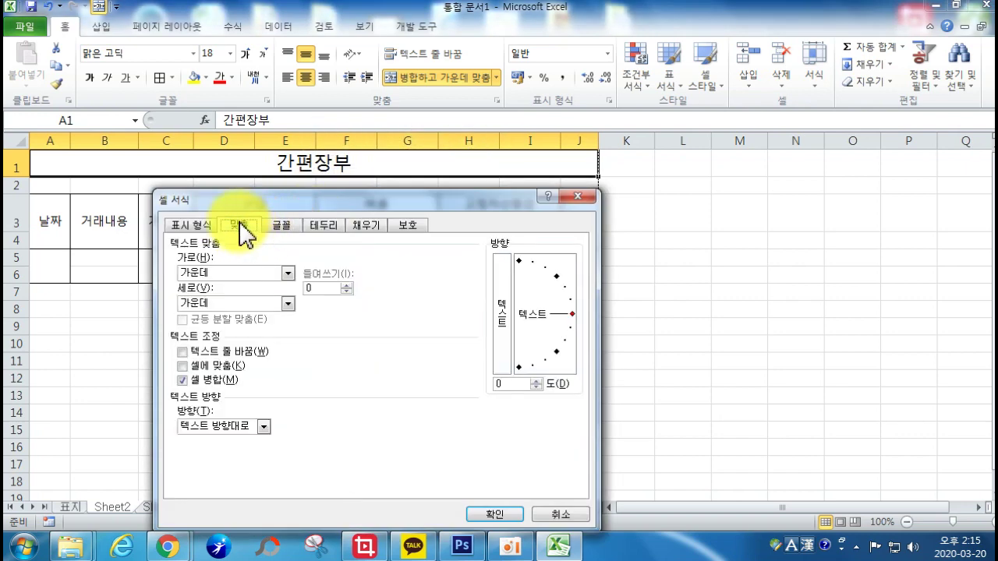
left_click(287, 272)
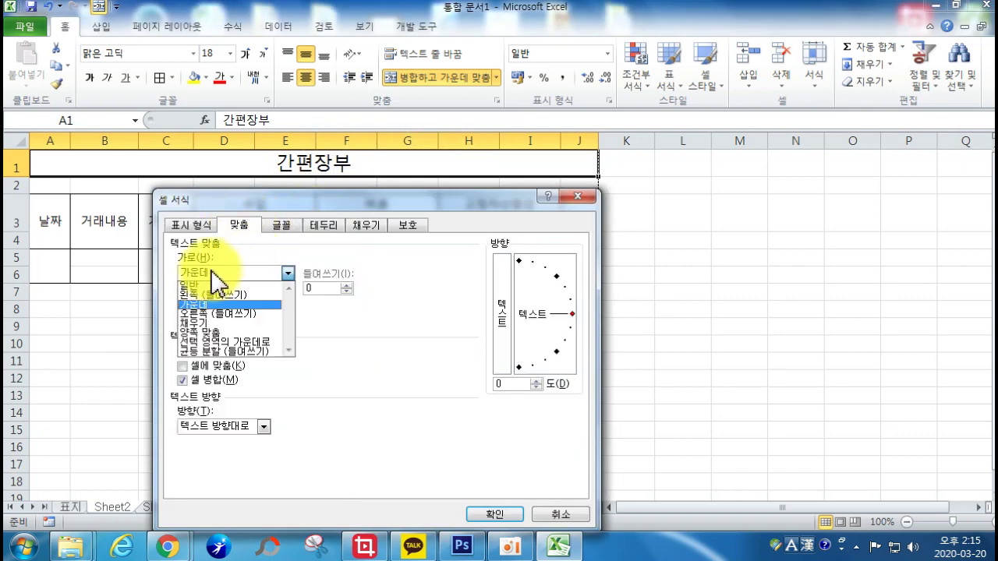
left_click(204, 350)
double_click(349, 286)
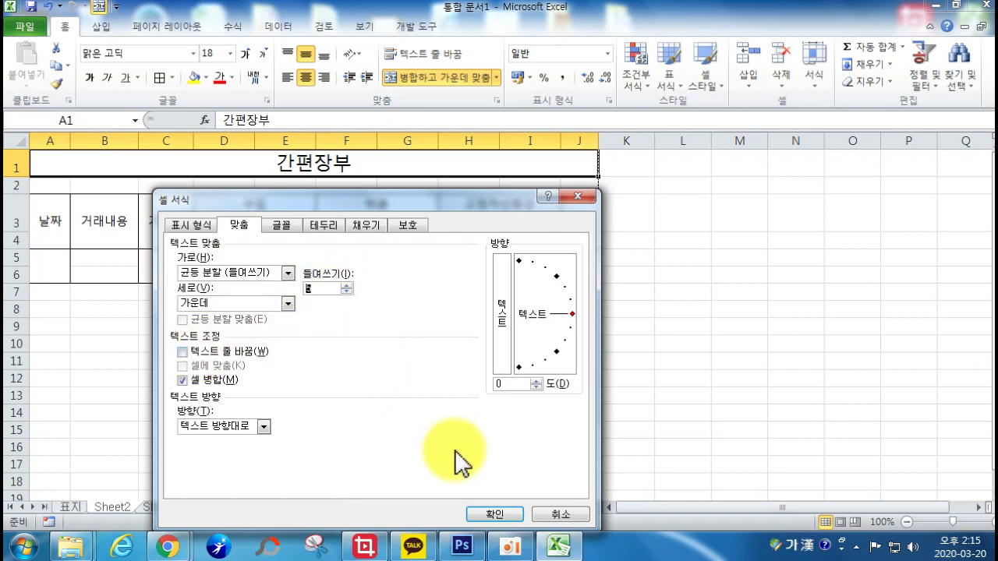
left_click(492, 514)
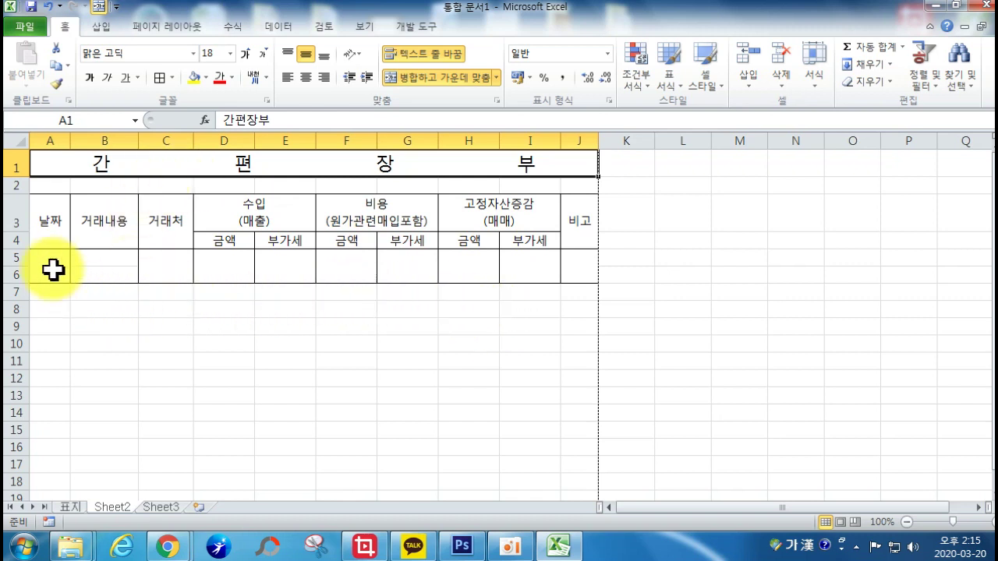
- Fill the blank bordered entry rows A5:J6 down to the end of the printed page
scroll(216, 367, "down", 4)
scroll(307, 377, "down", 4)
scroll(307, 366, "up", 8)
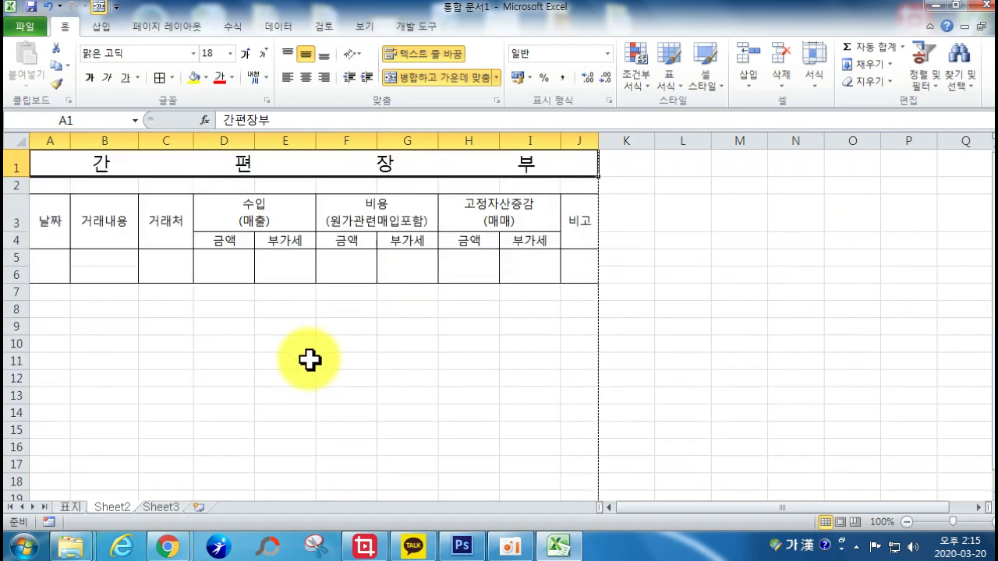
left_click(57, 273)
left_click_drag(56, 273, 591, 279)
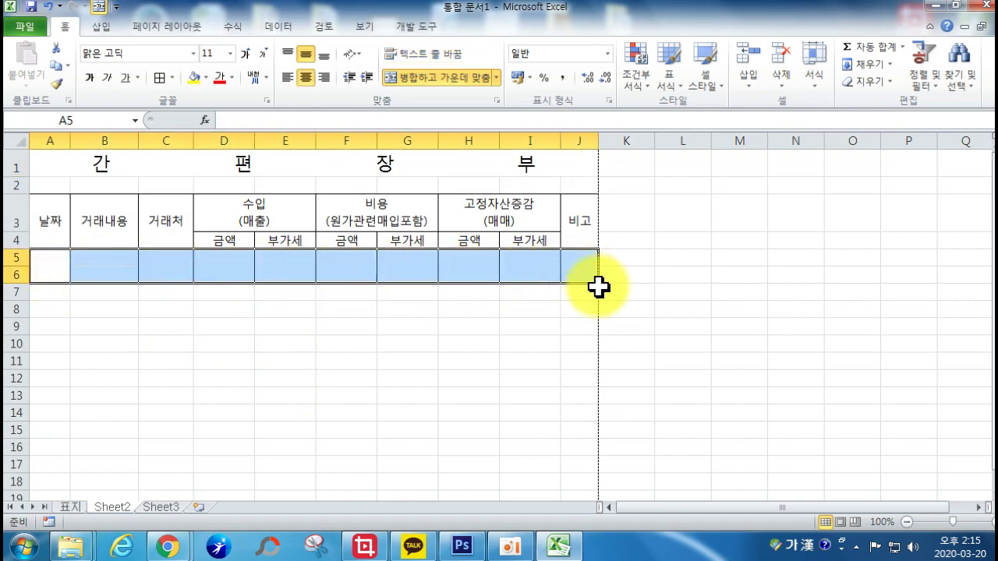
left_click_drag(601, 285, 597, 425)
scroll(330, 333, "up", 9)
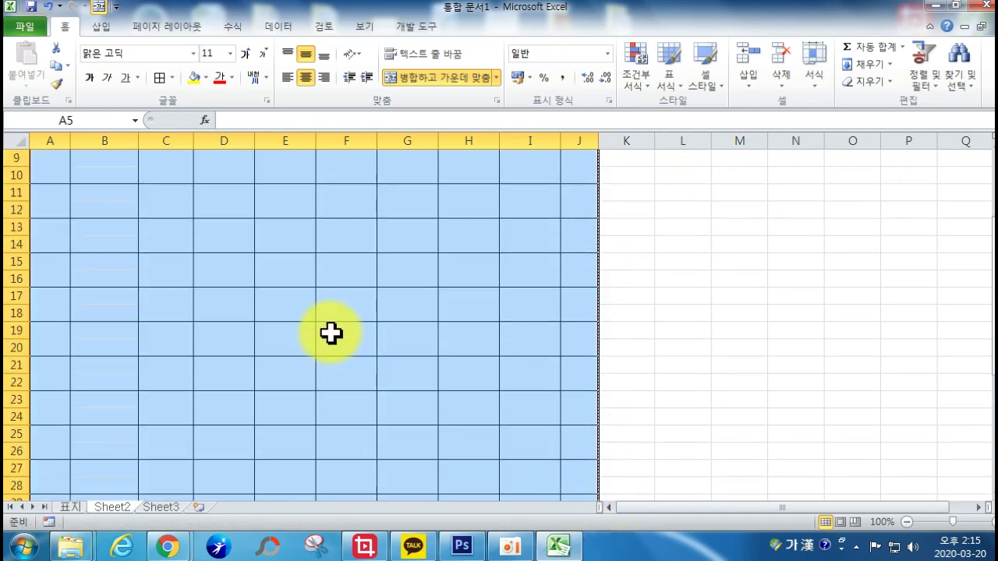
- Check in the print preview how the extended ledger table fills the A4 page
left_click(305, 330)
left_click(23, 23)
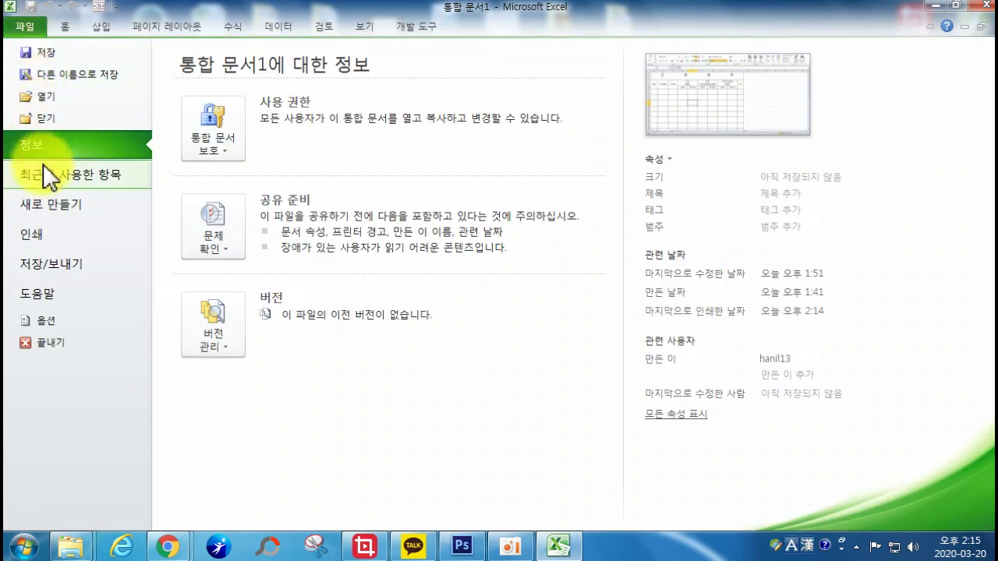
left_click(35, 234)
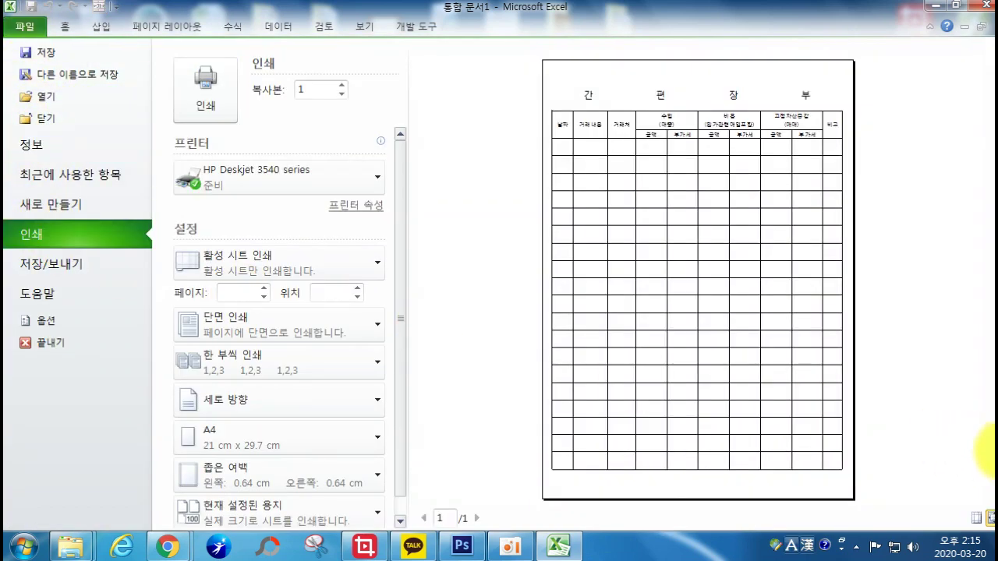
left_click(65, 26)
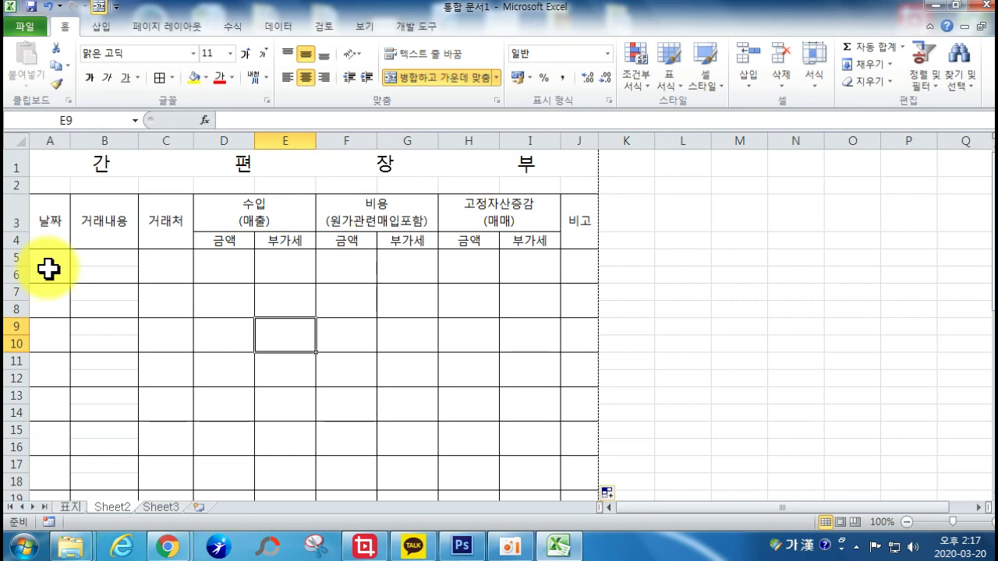
- Apply the custom number format "m. d" to the 날짜 cells from A5 down to the table's last row
left_click_drag(49, 269, 56, 403)
scroll(78, 315, "up", 9)
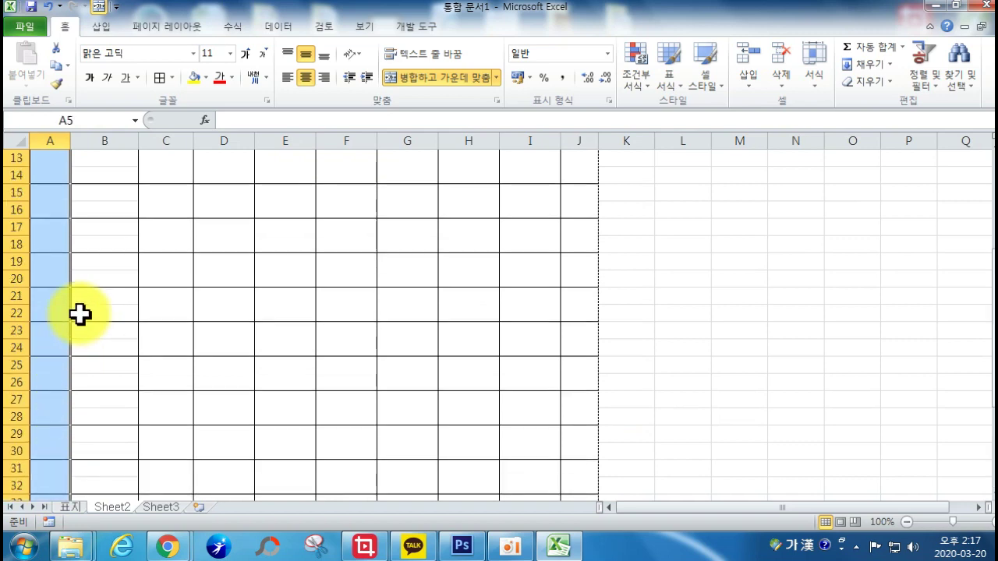
right_click(45, 278)
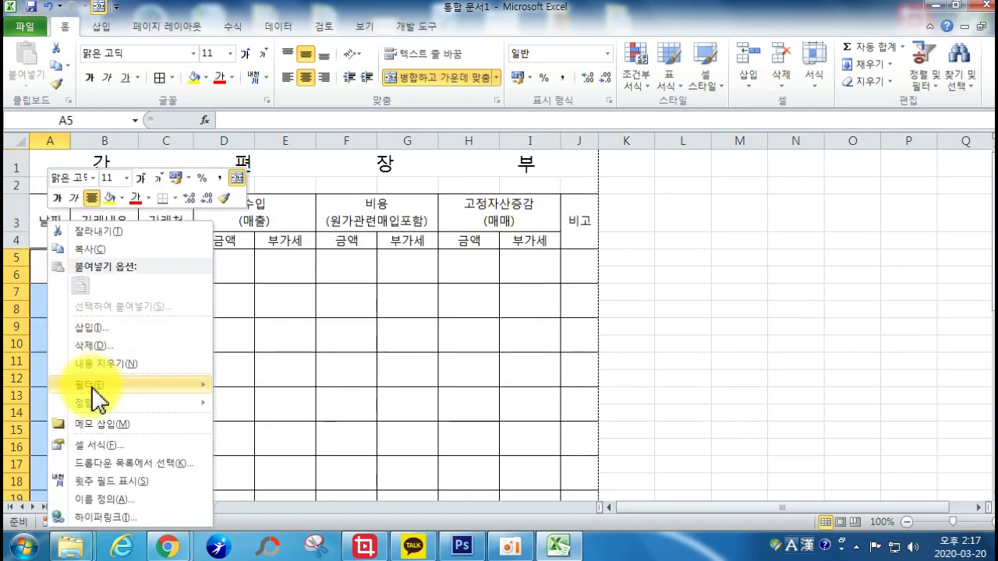
left_click(110, 449)
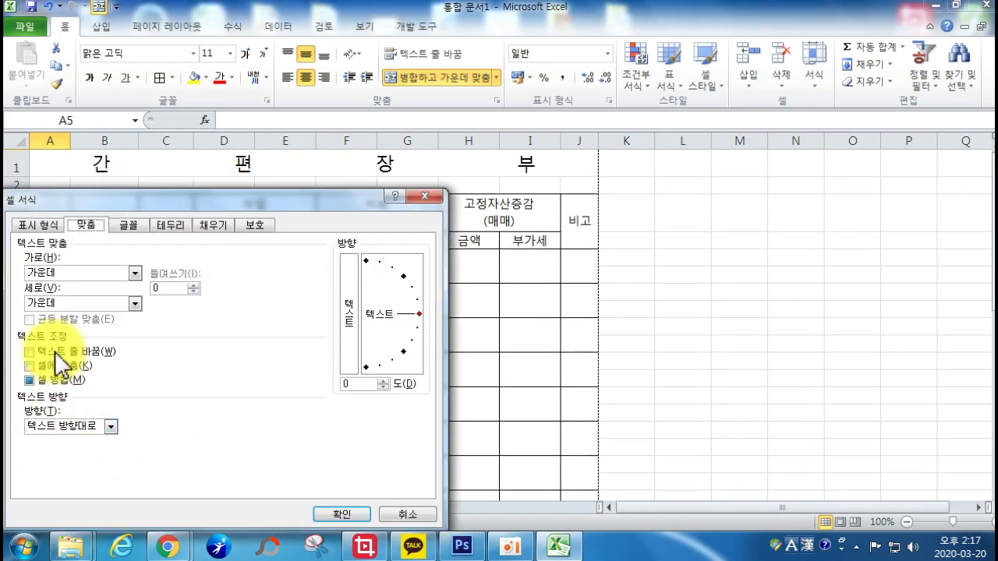
left_click(51, 230)
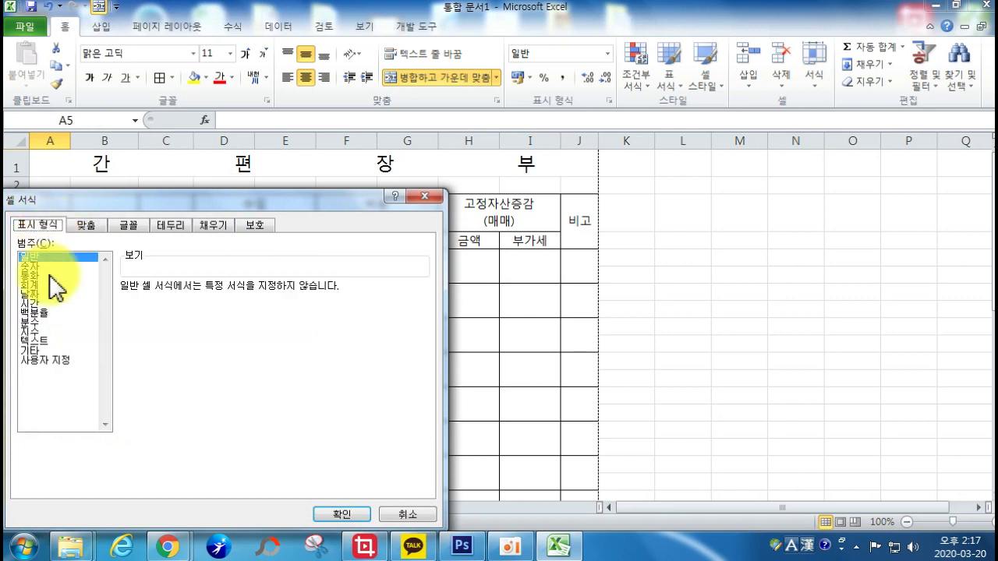
left_click(34, 360)
left_click_drag(155, 301, 119, 302)
key("BackSpace")
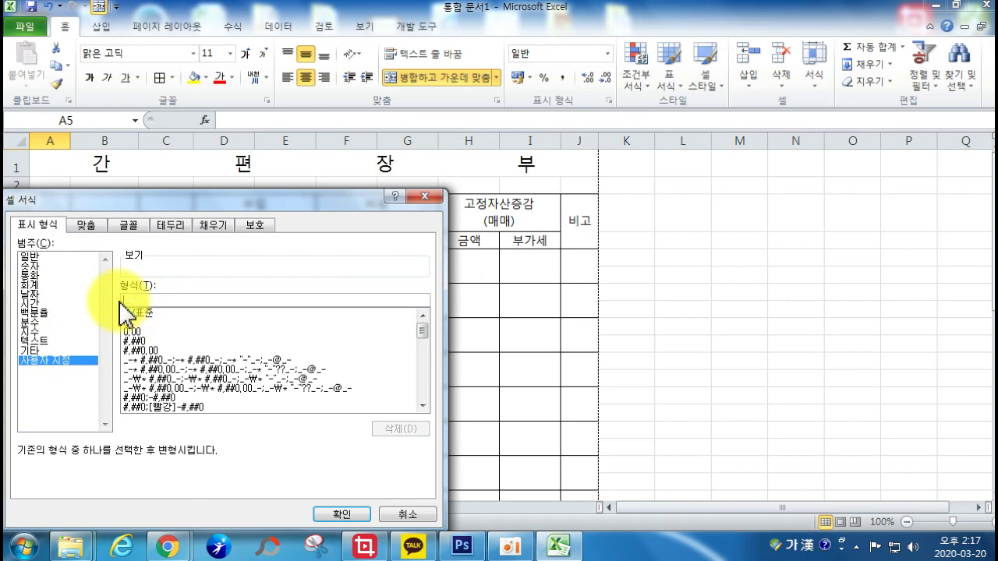
type("ㄹㅡ")
key("Hangul")
type("ml")
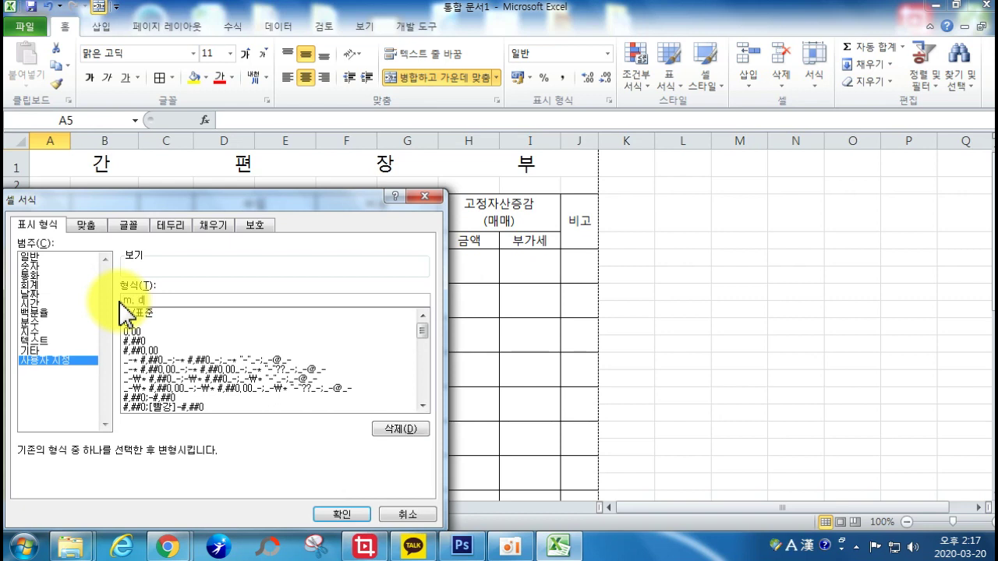
left_click(340, 514)
- Enter the test date 3/20 in A5 and check how it is displayed and stored
left_click(54, 268)
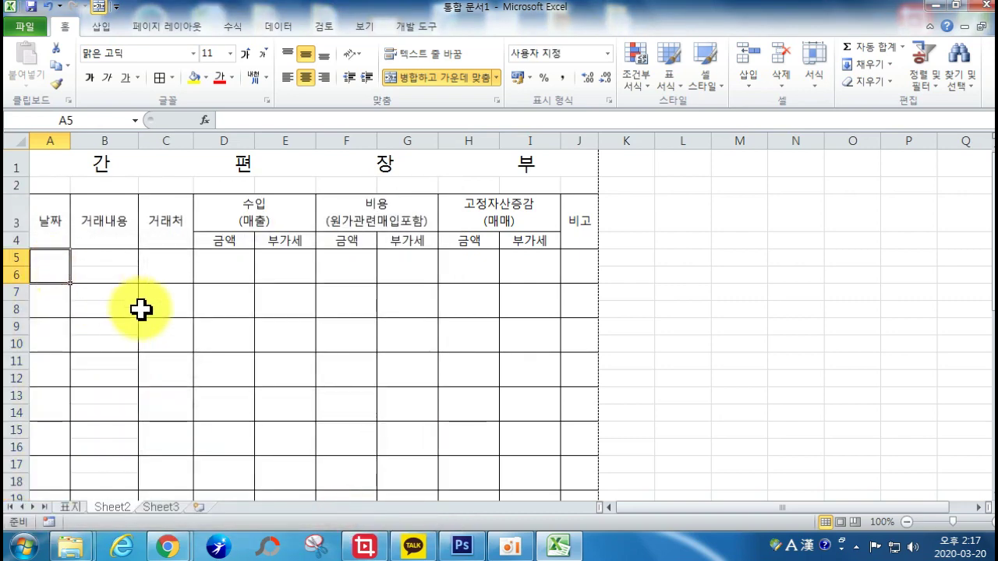
type("3/20")
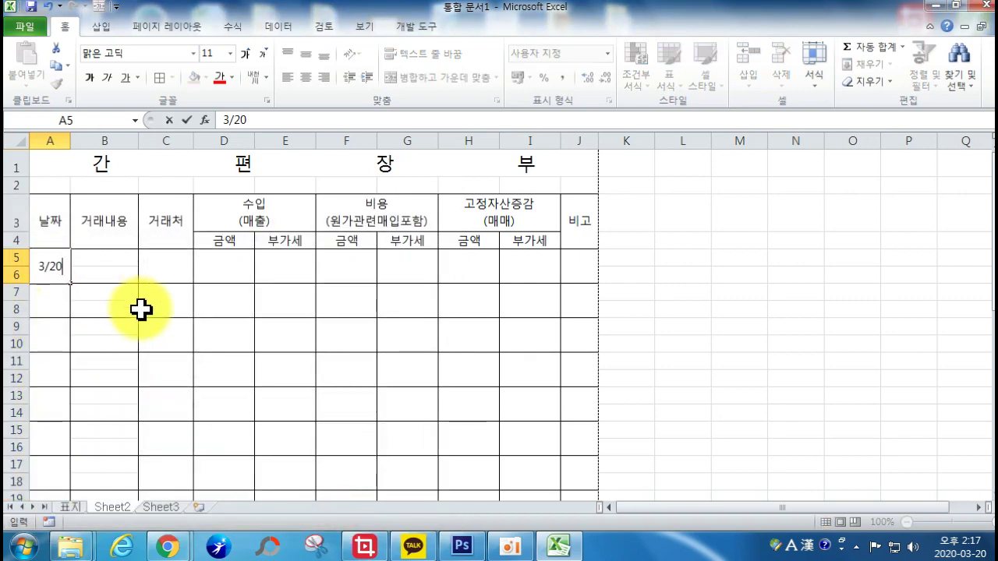
key("Return")
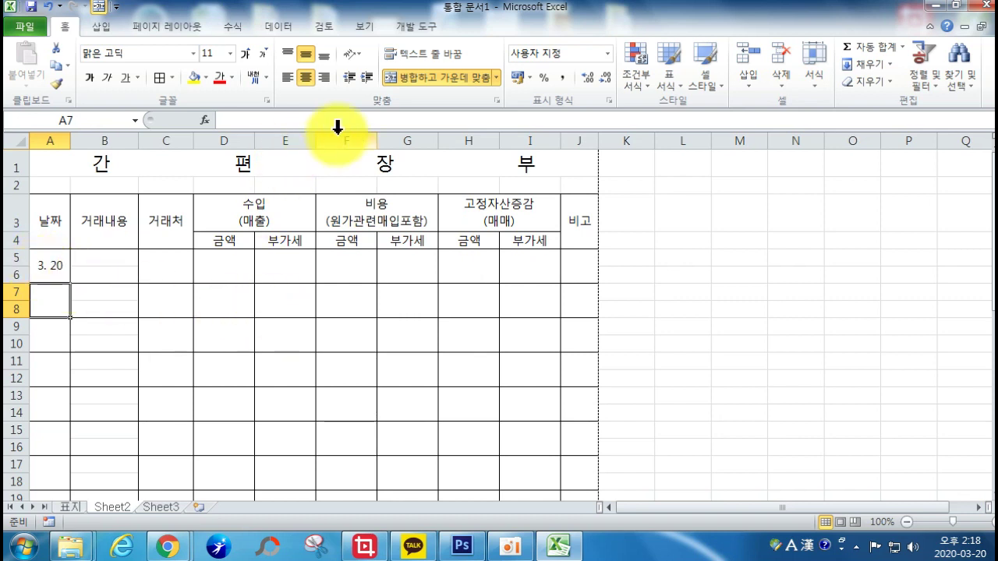
left_click(47, 269)
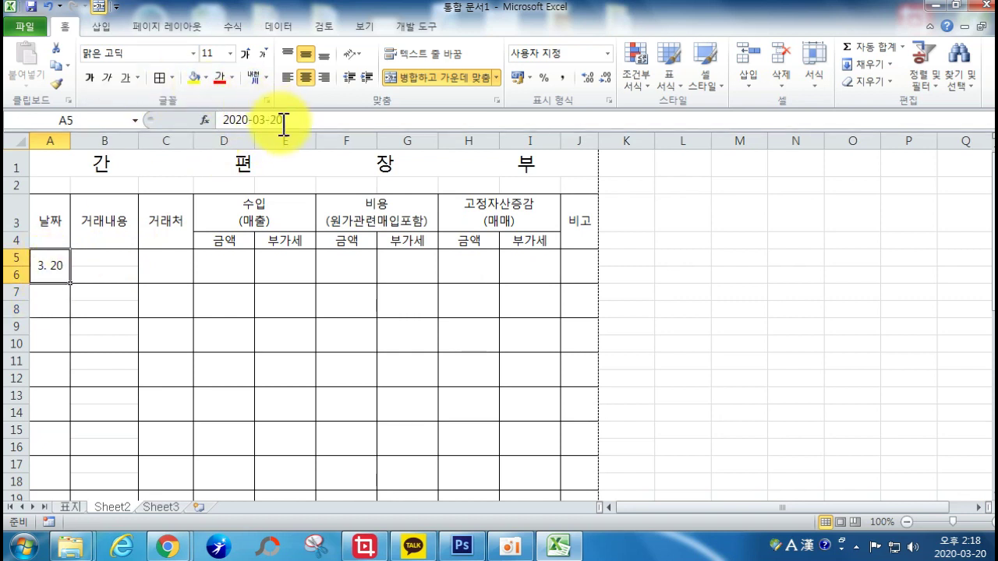
right_click(50, 273)
left_click(40, 267)
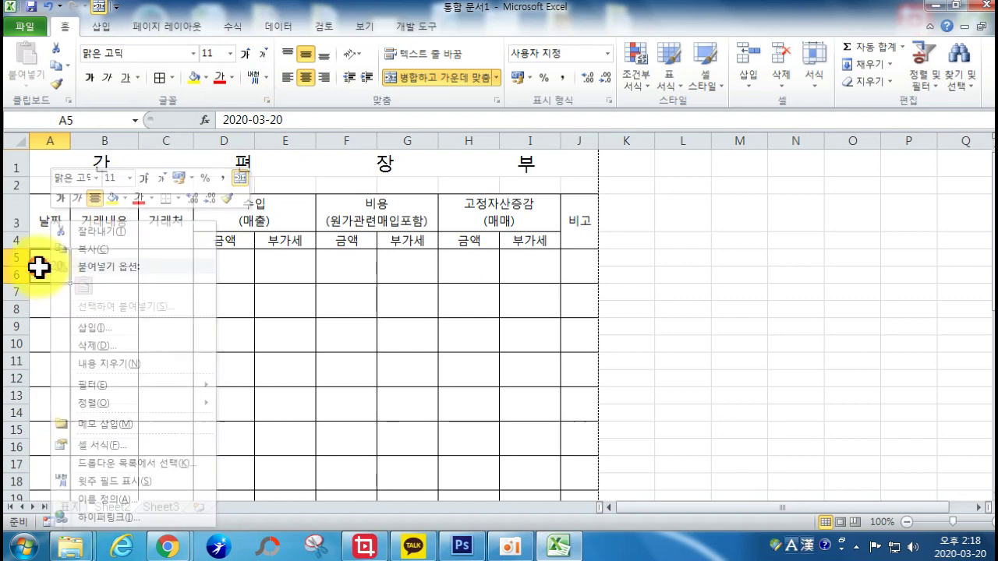
- Change the custom number format of the 날짜 cells from A5 down to "m.d", without a space
left_click_drag(45, 260, 44, 470)
scroll(86, 300, "up", 8)
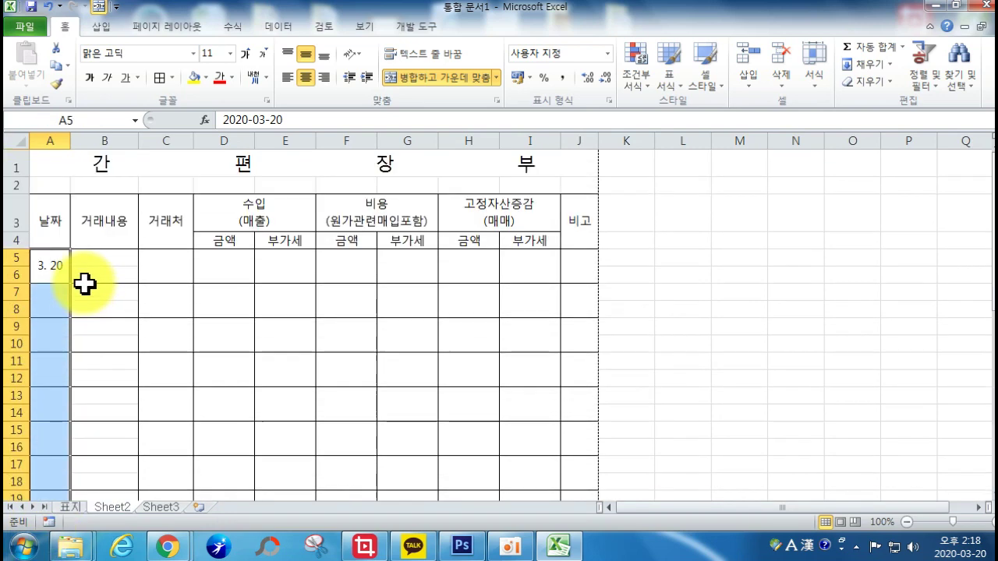
right_click(55, 290)
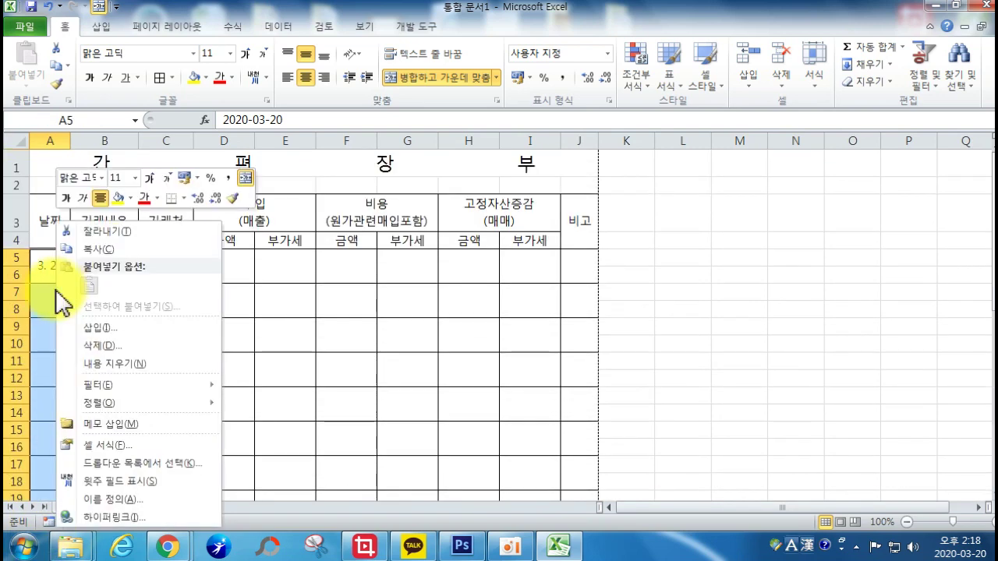
left_click(92, 445)
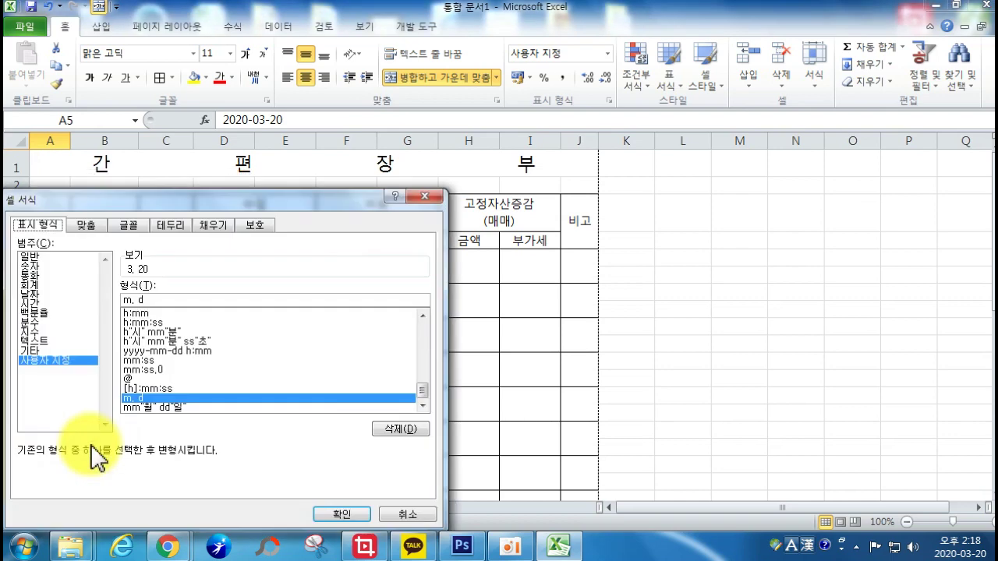
left_click_drag(160, 299, 107, 299)
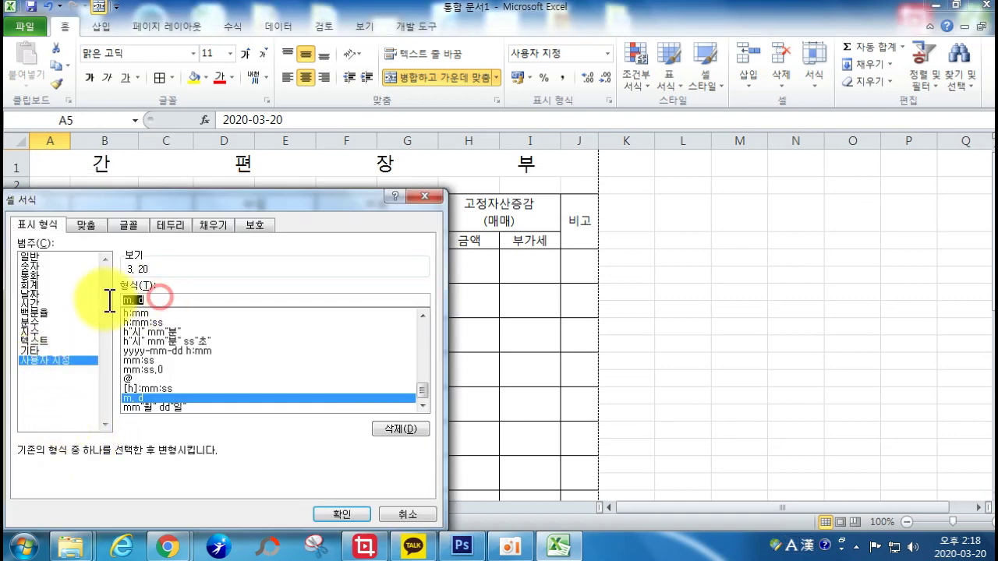
type("m")
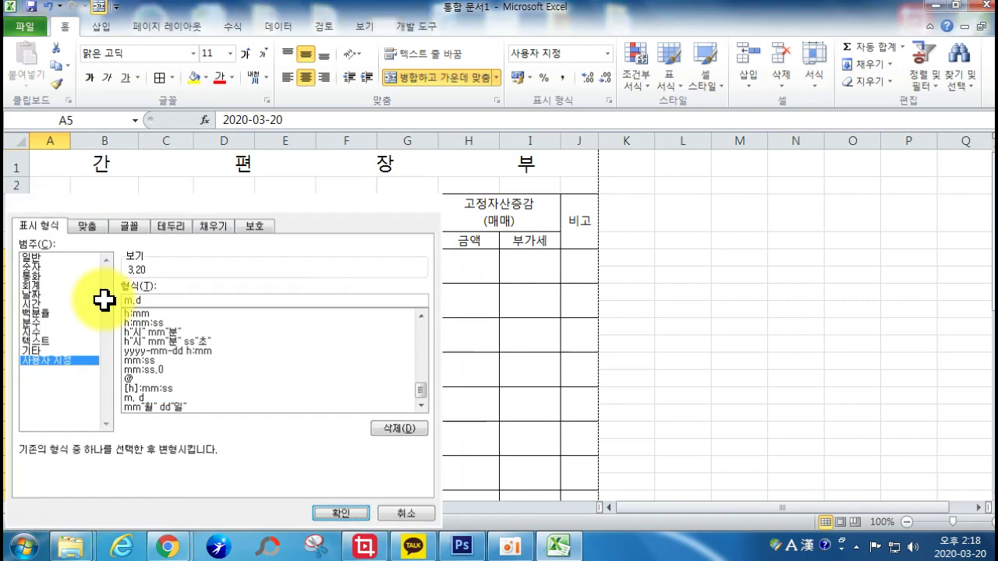
key("Return")
- Enter the date 1/2 in A5 and check its stored value
left_click(43, 252)
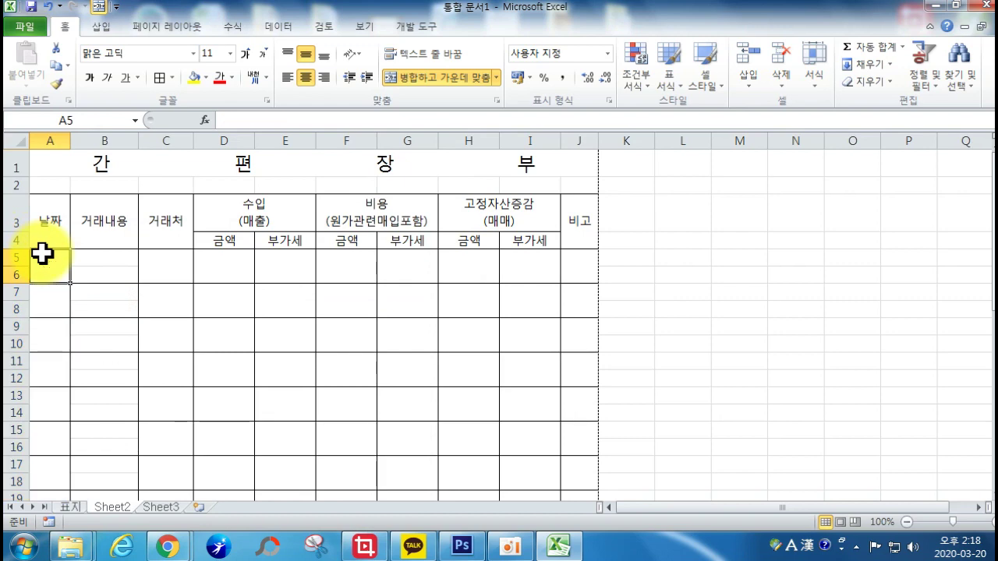
type("1")
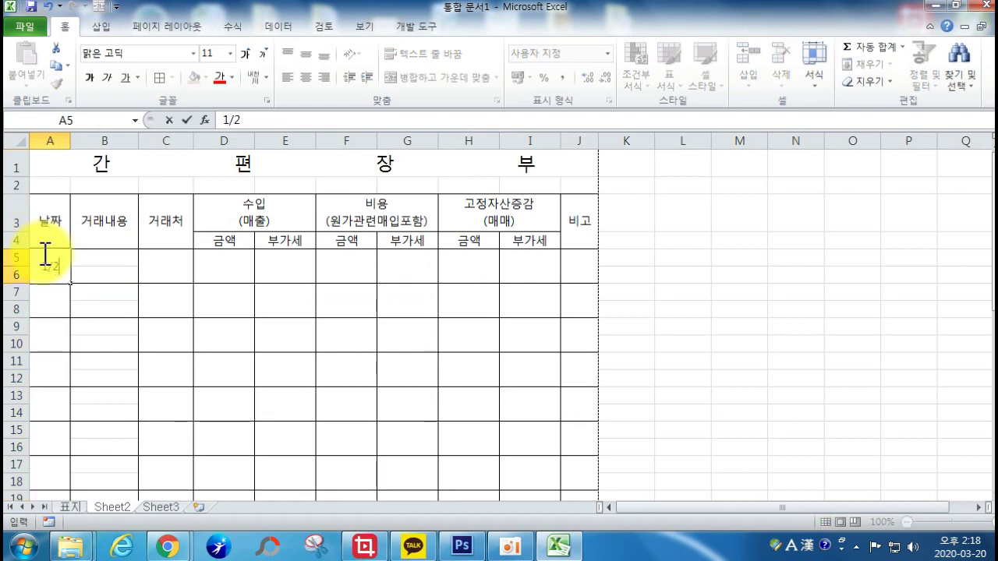
type("/2")
key("Return")
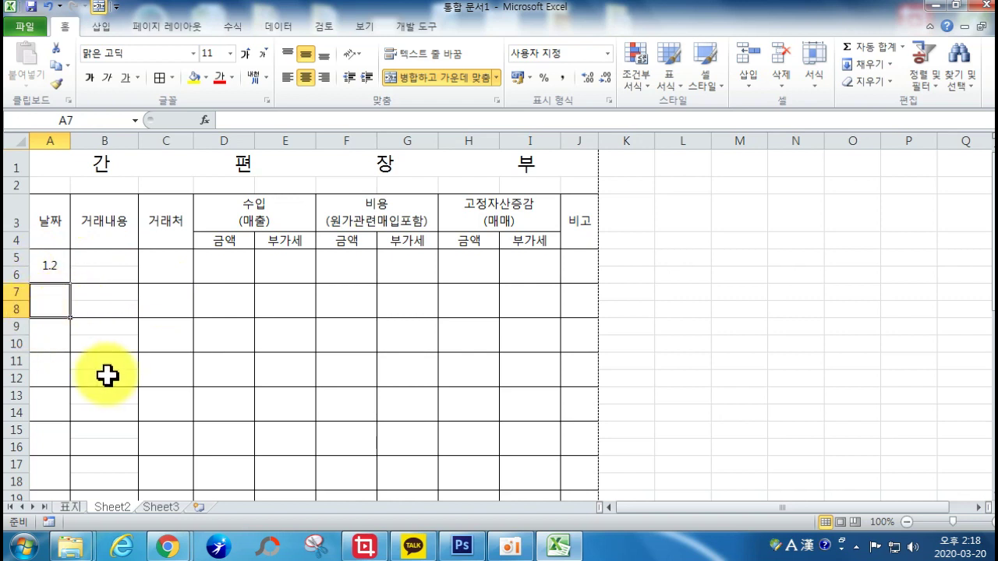
left_click(49, 269)
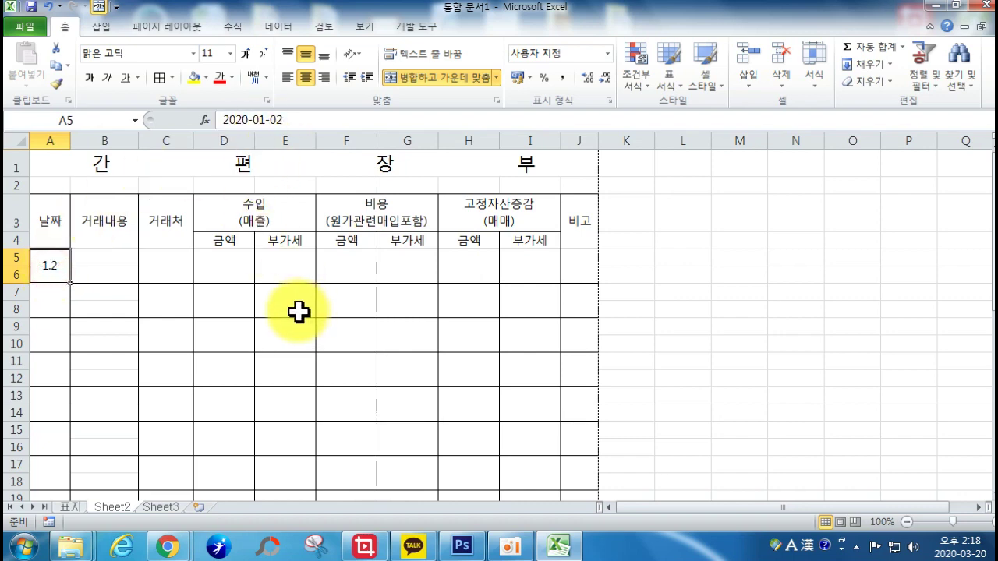
left_click(92, 265)
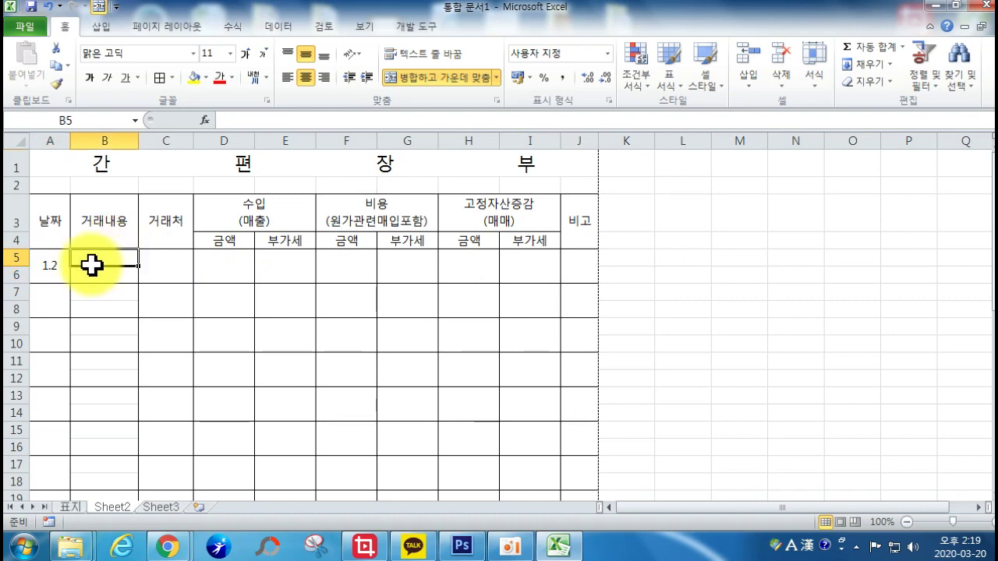
type("sh")
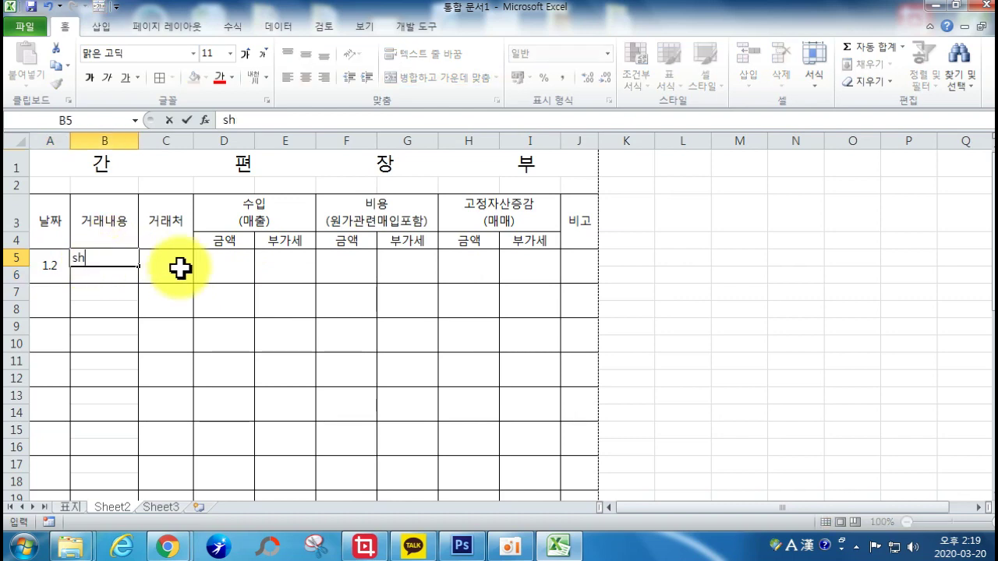
type("foqkdtndlq")
key("Return")
key("Up")
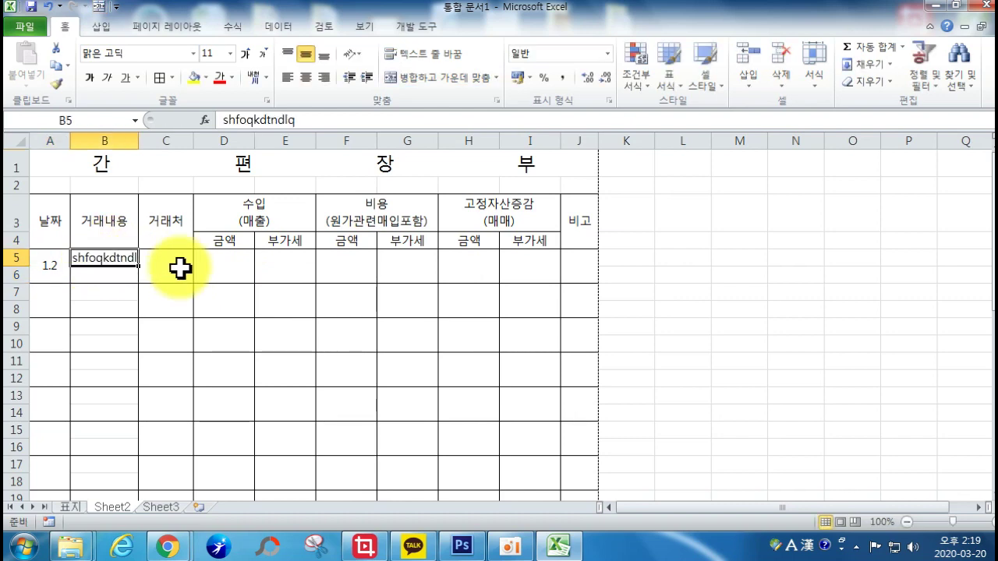
- Enter the first transaction's description as 노래방수입 in B5 and (현금) in B6
key("Hangul")
type("노래방ㅅㅜ입")
key("Return")
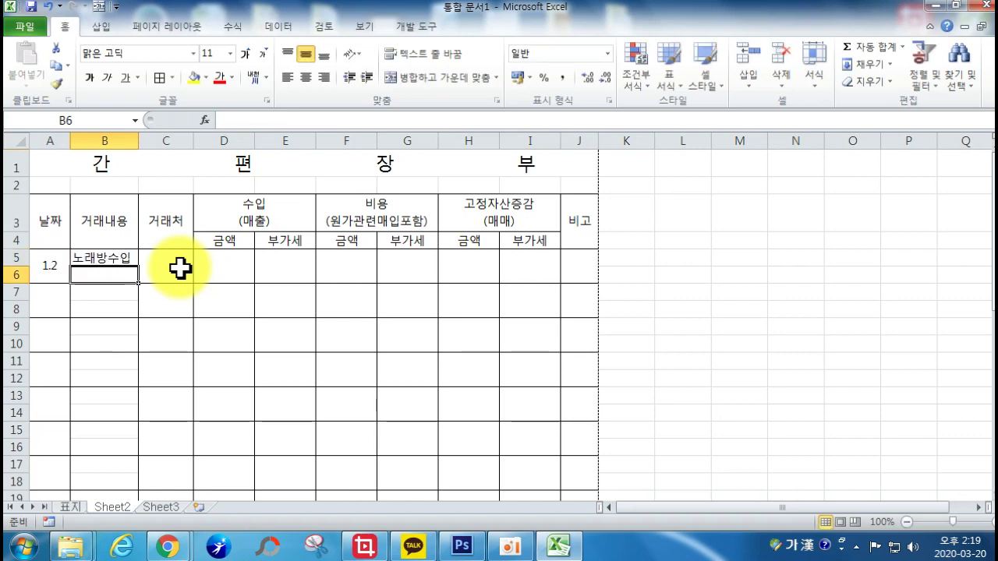
type("(혀")
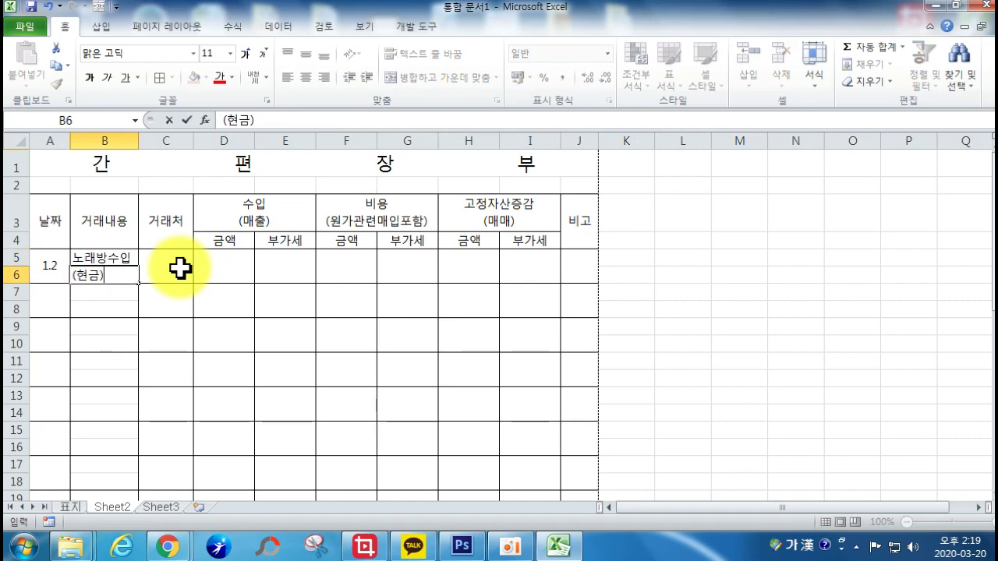
- Enter 45명 as the first transaction's 거래처 in C5 and 500000 as its 수입 금액 in D5
left_click(180, 268)
type("45ㅁ")
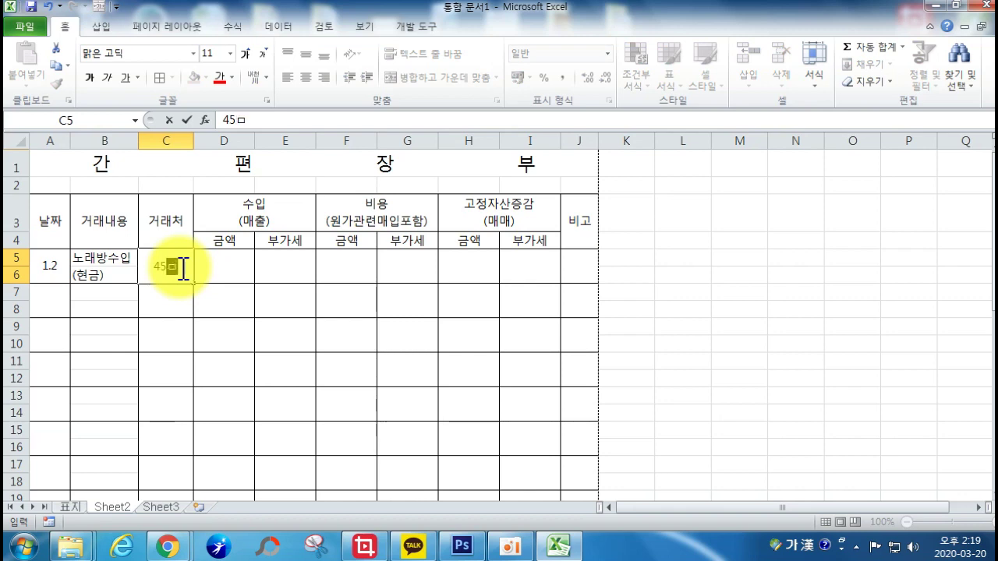
key("Tab")
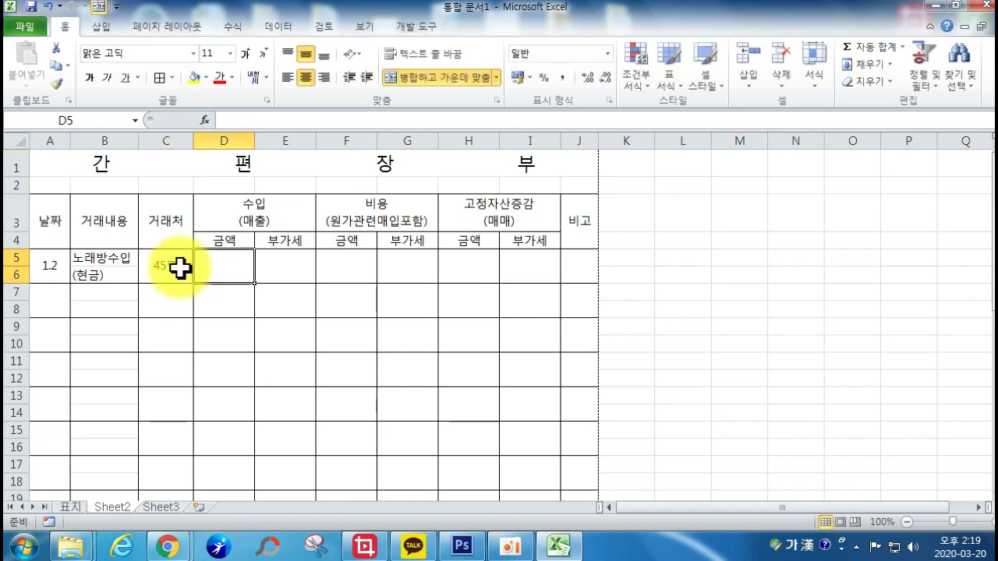
type("500000")
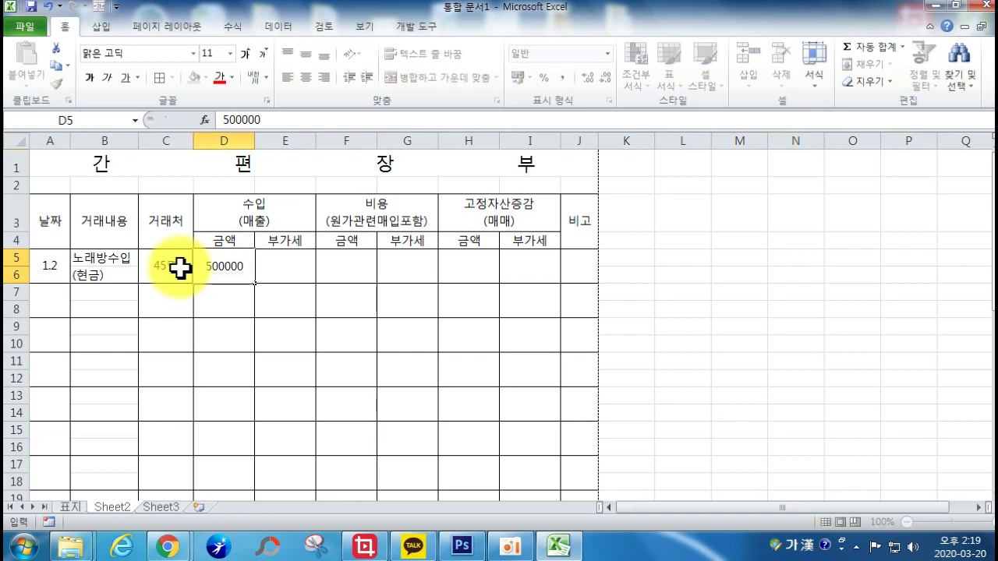
key("Return")
key("Right")
key("Right")
key("Right")
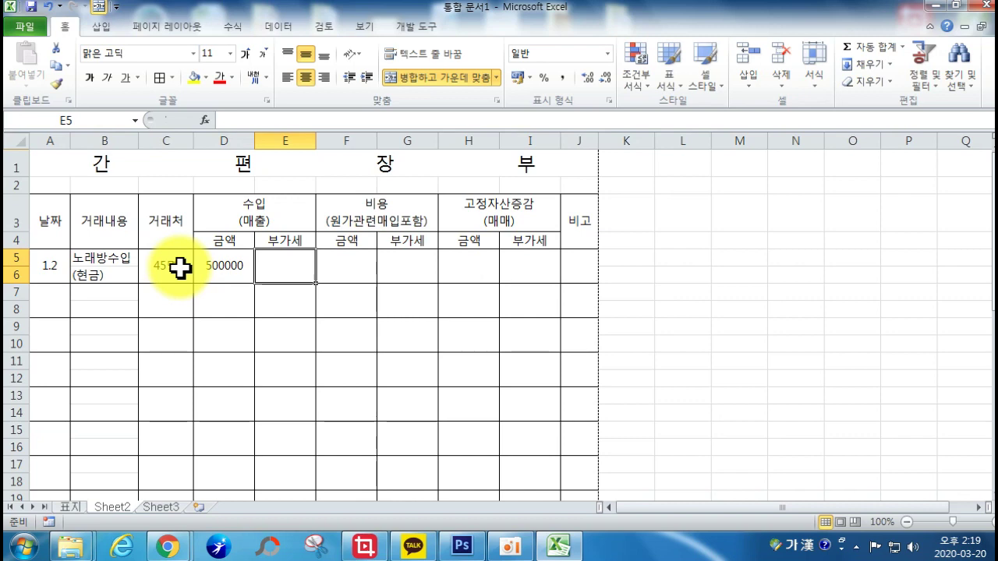
- Try calculating the first transaction's 수입 부가세 in E5 with the formula =D5*10%
type("5000`")
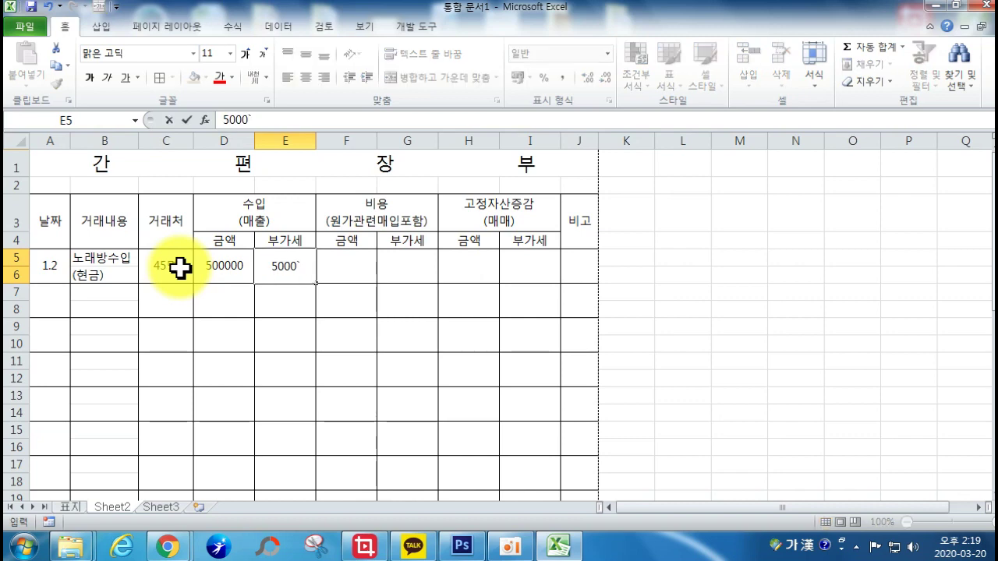
key("Escape")
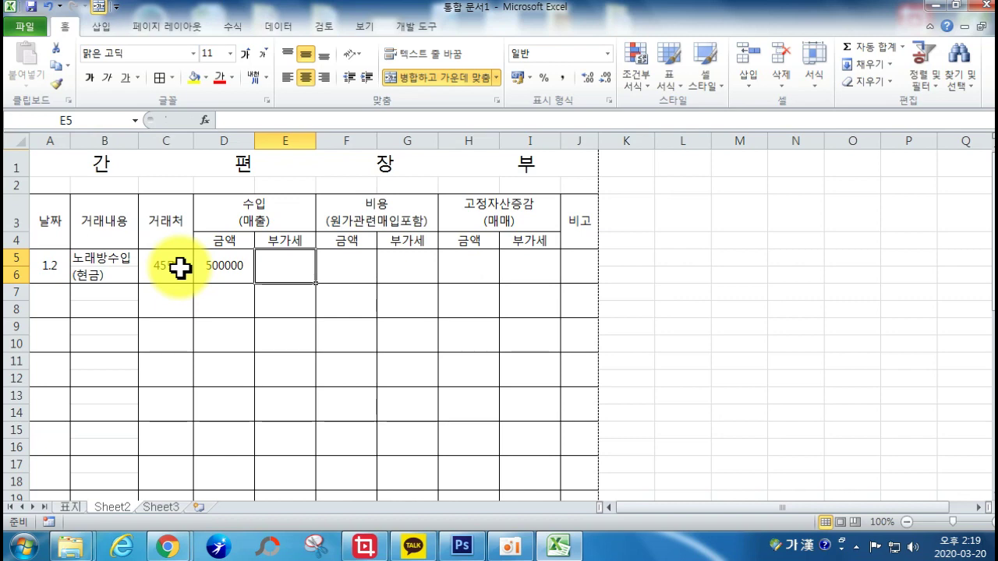
type("=")
key("Left")
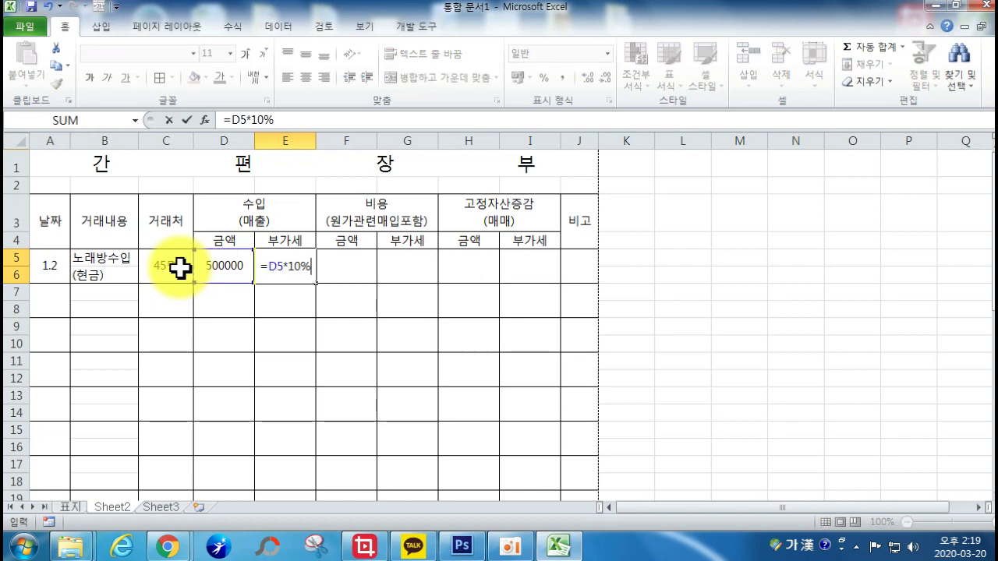
key("Return")
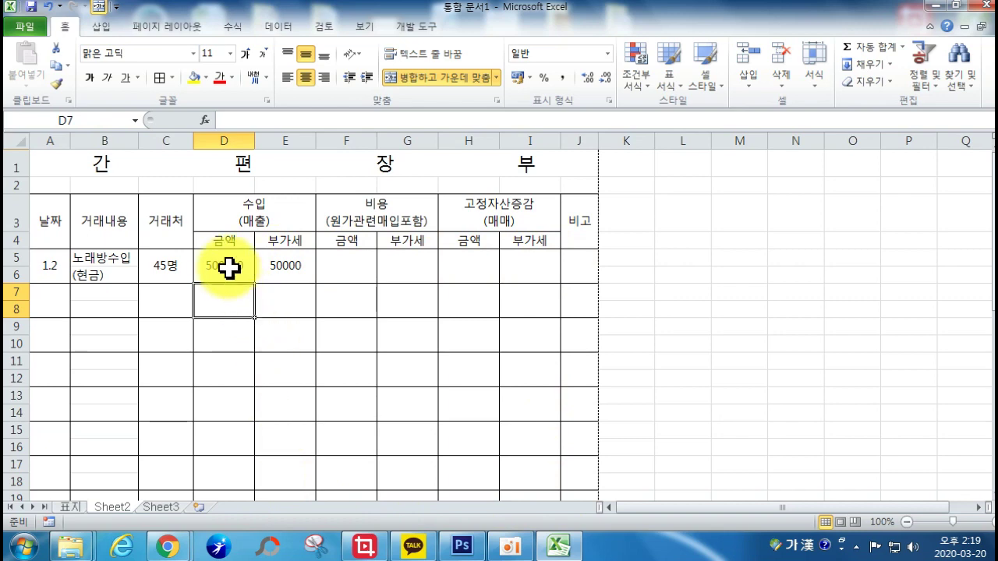
- Try applying the custom number format #,##0 to the 금액 and 부가세 cells D5 through I42
left_click_drag(219, 266, 515, 393)
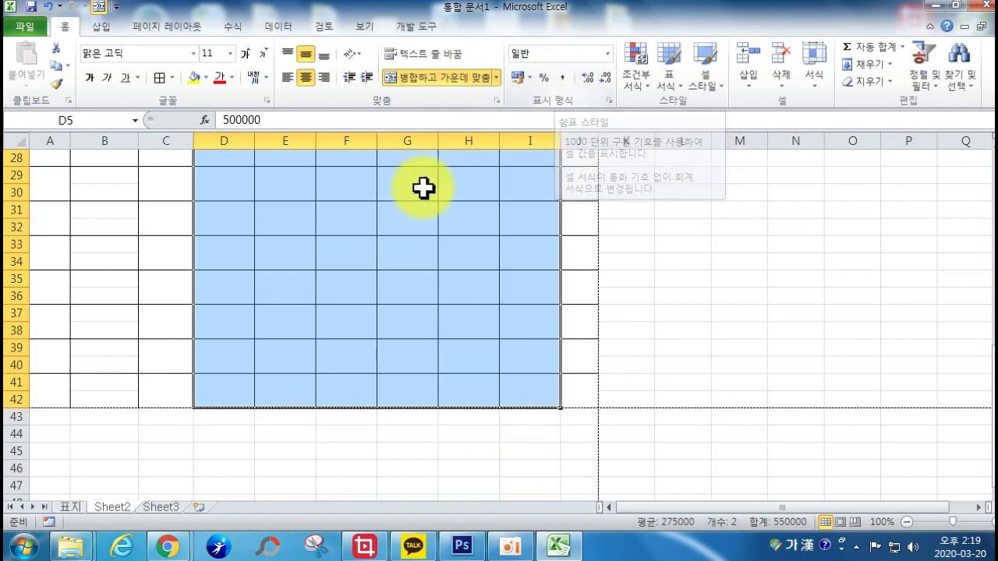
right_click(388, 222)
left_click(425, 445)
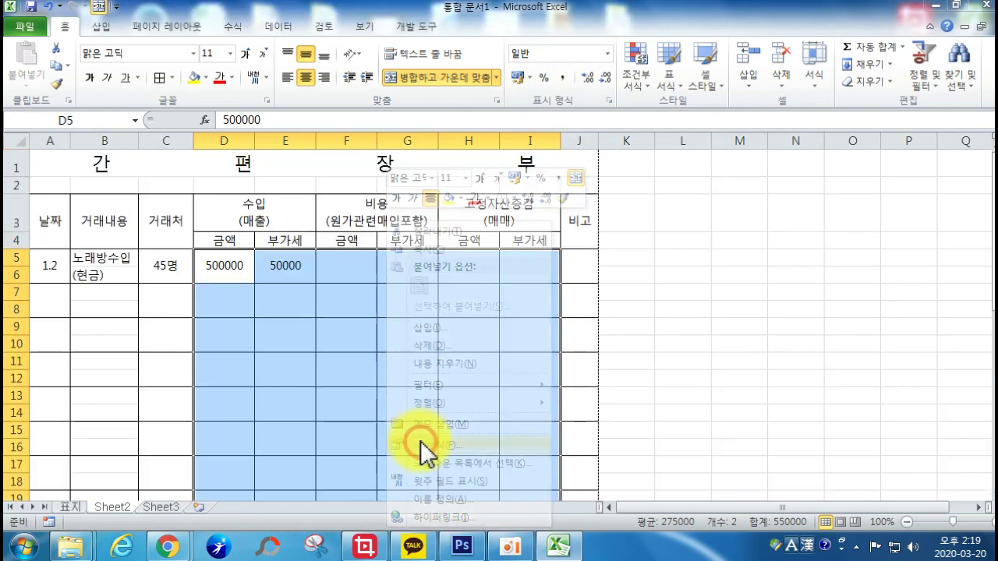
left_click(248, 360)
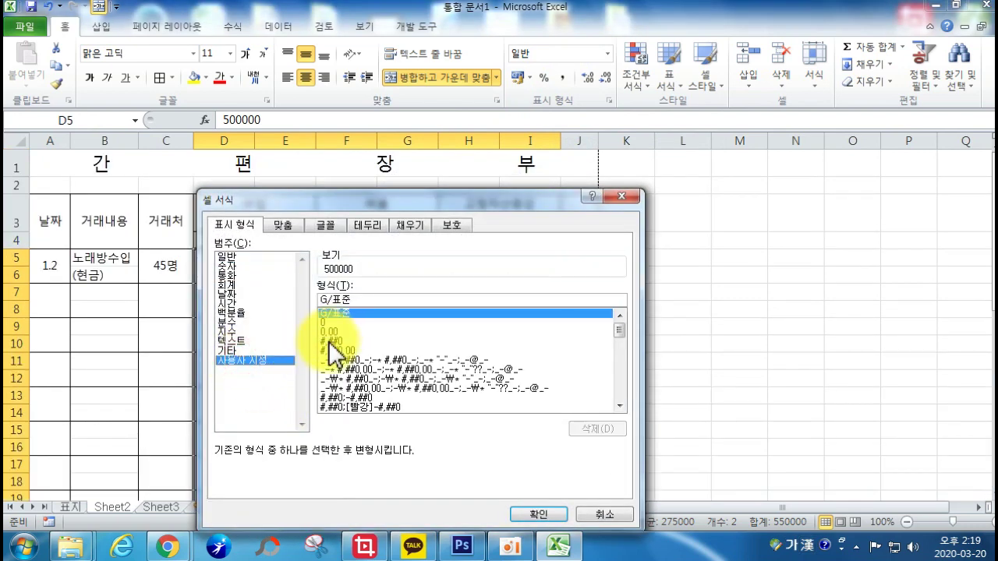
left_click(334, 342)
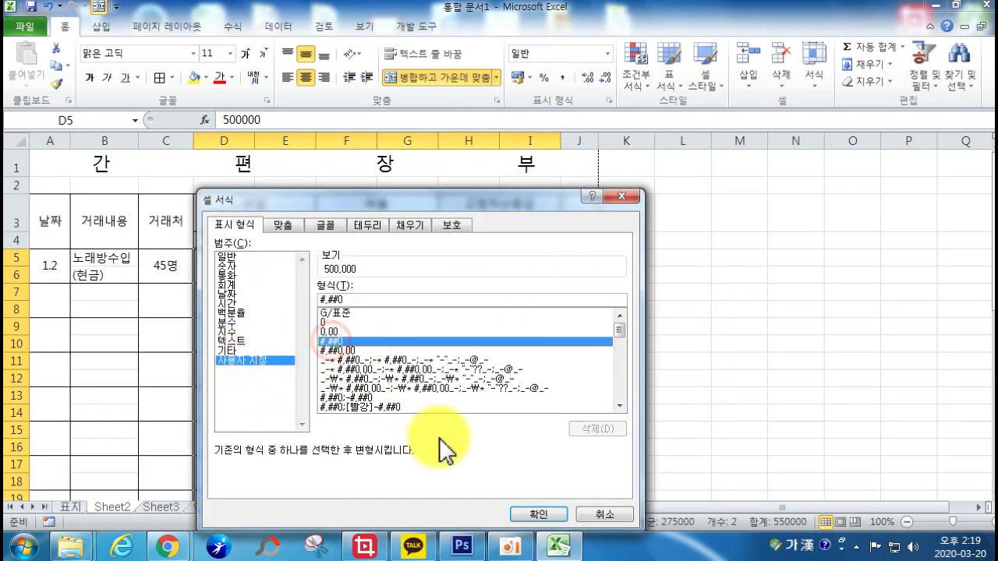
left_click(536, 516)
left_click(432, 370)
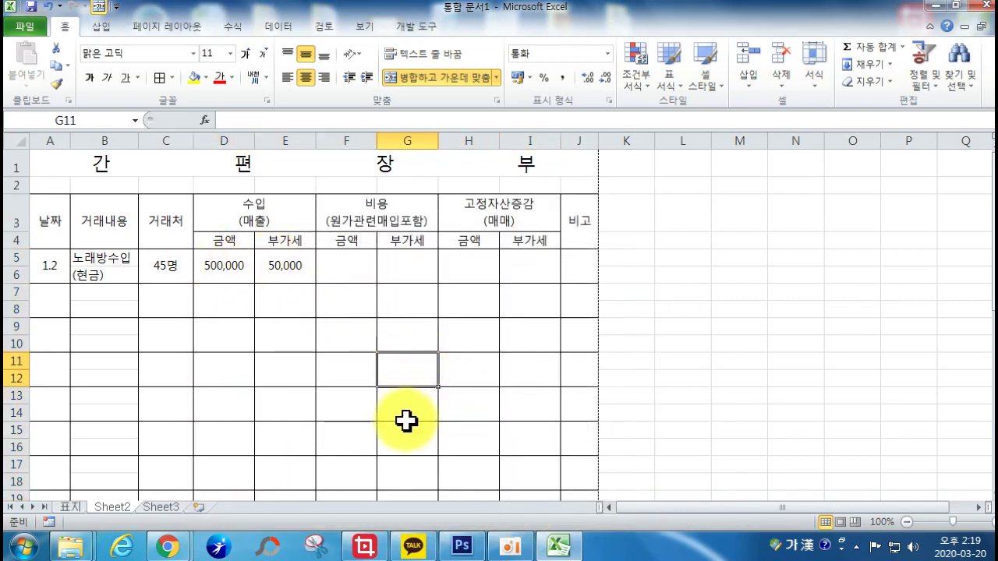
- Undo the number format, the 부가세 formula in E5 and the amount entered in D5
key("ctrl+z")
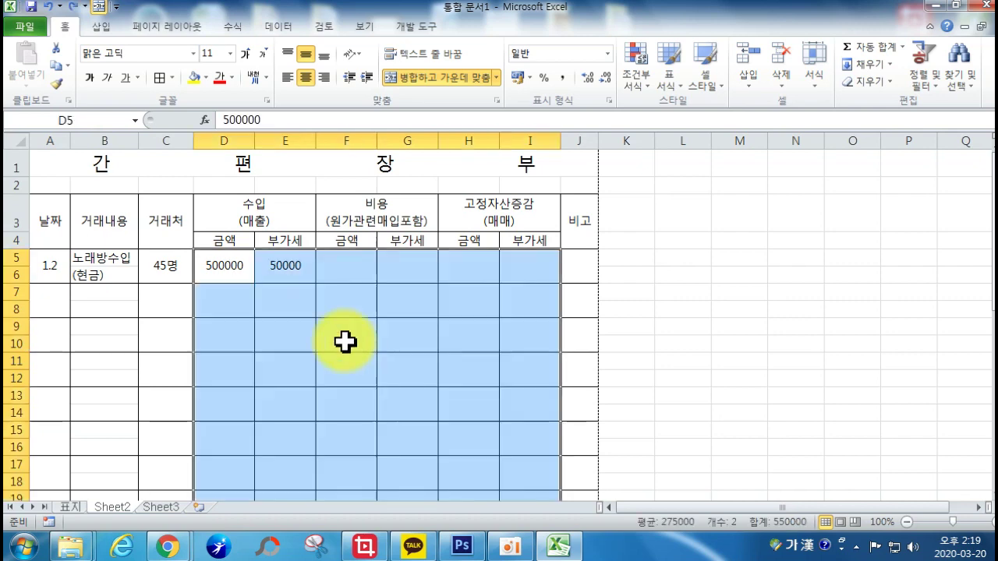
key("ctrl+z")
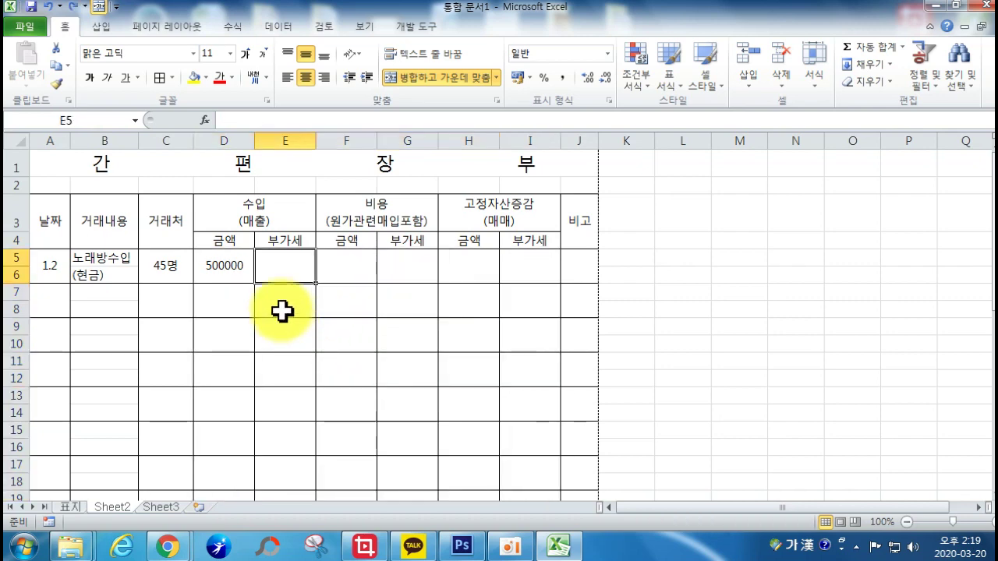
key("ctrl+z")
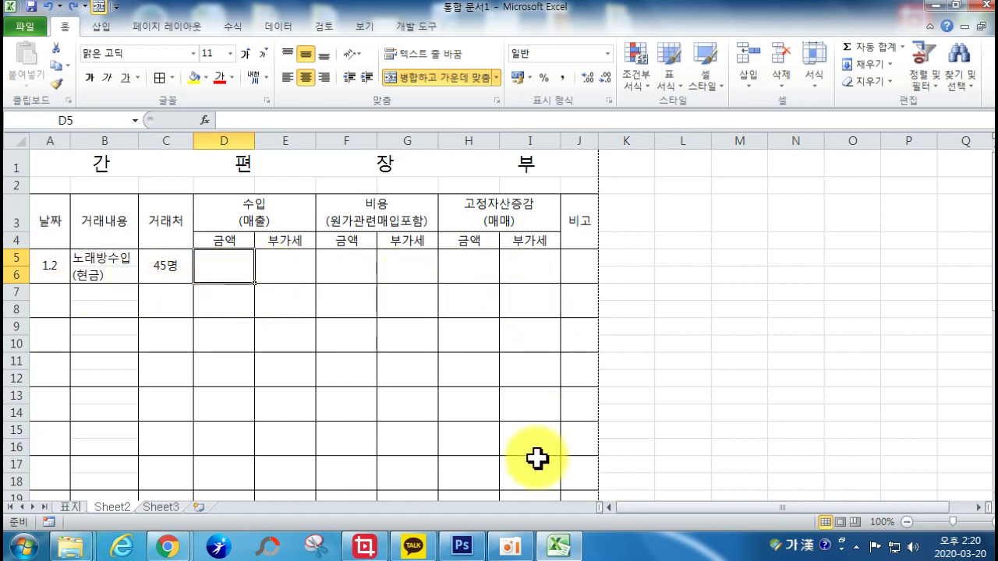
- Format the empty 금액 and 부가세 cells D5 through I42 with the custom number format #,##0
left_click_drag(225, 261, 511, 420)
right_click(438, 380)
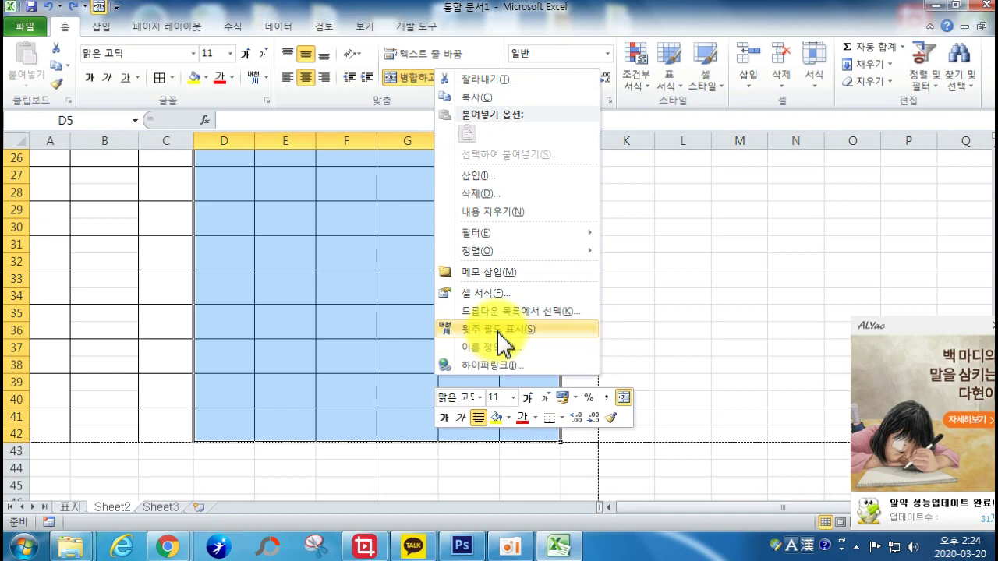
left_click(490, 295)
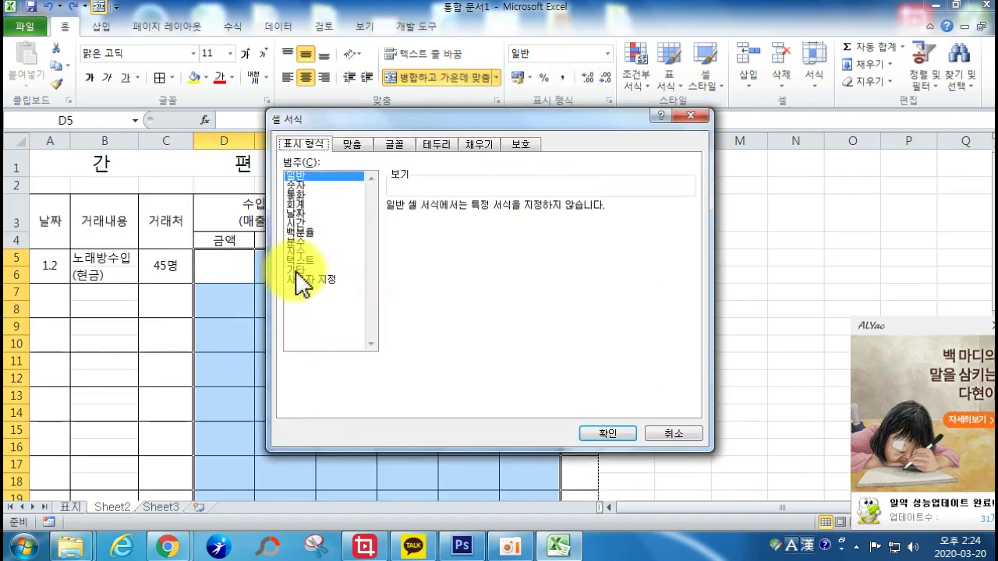
left_click(314, 279)
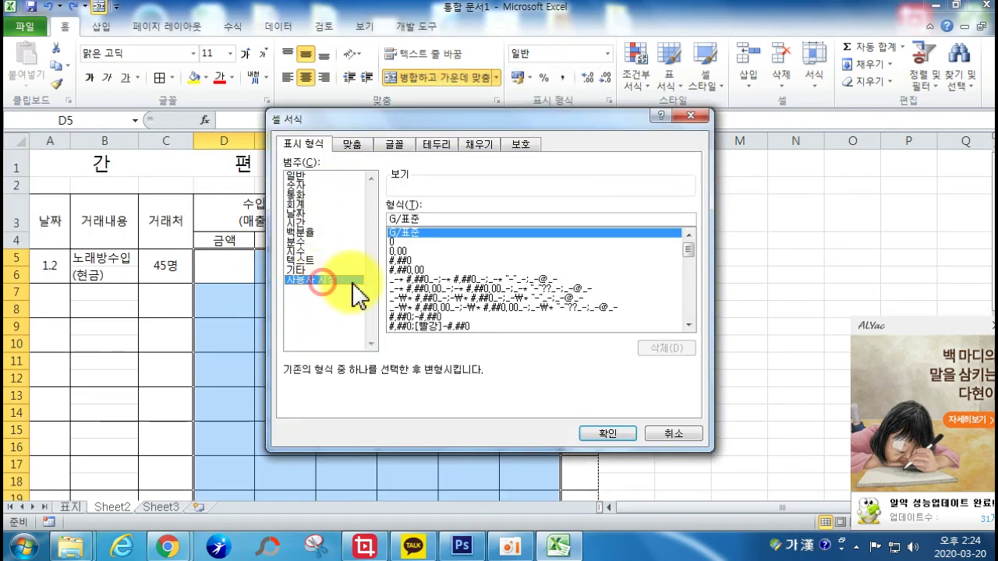
left_click(400, 262)
left_click(607, 435)
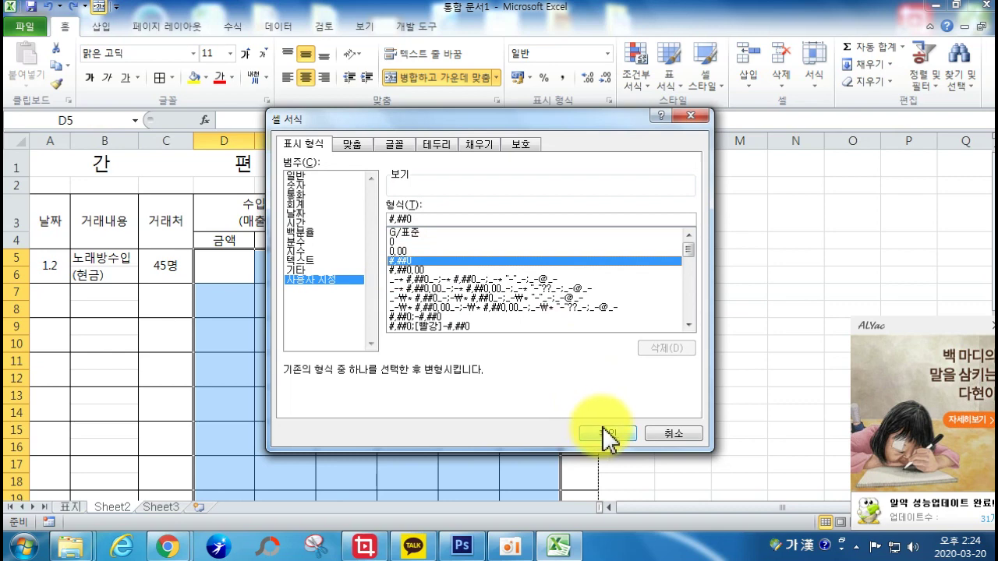
- Enter 500,000 as the first transaction's 수입 금액 in D5
left_click(224, 265)
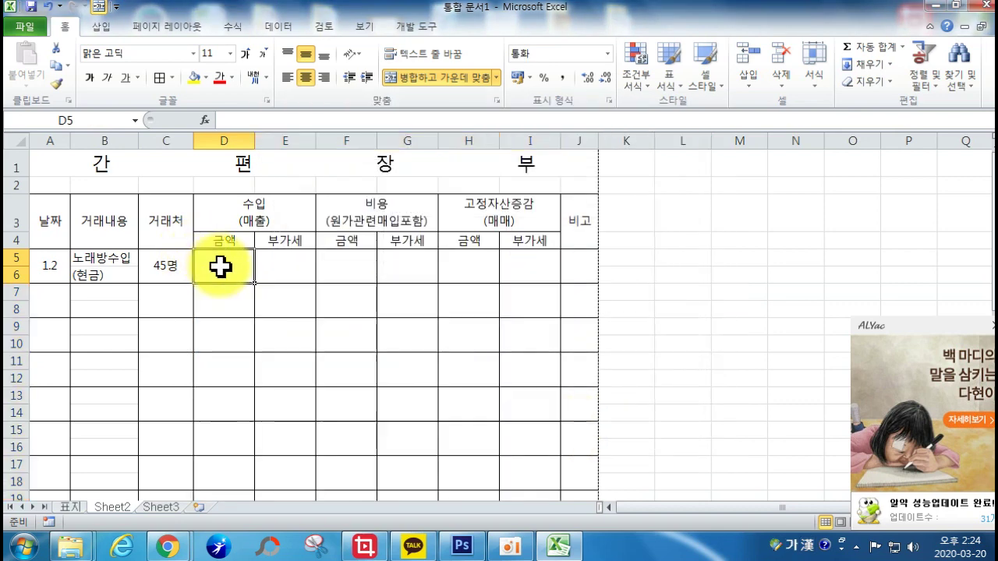
type("5")
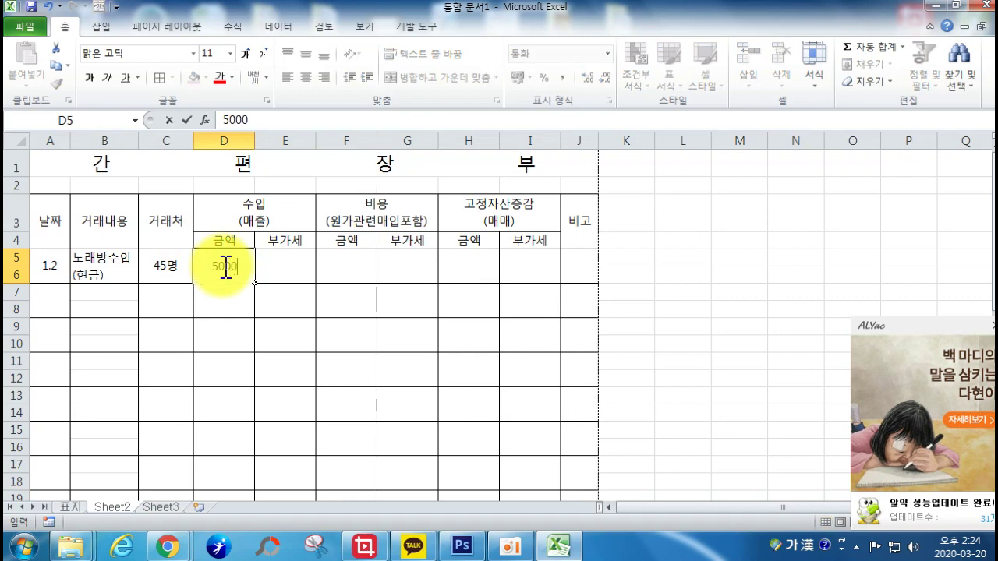
type("00,000")
key("Return")
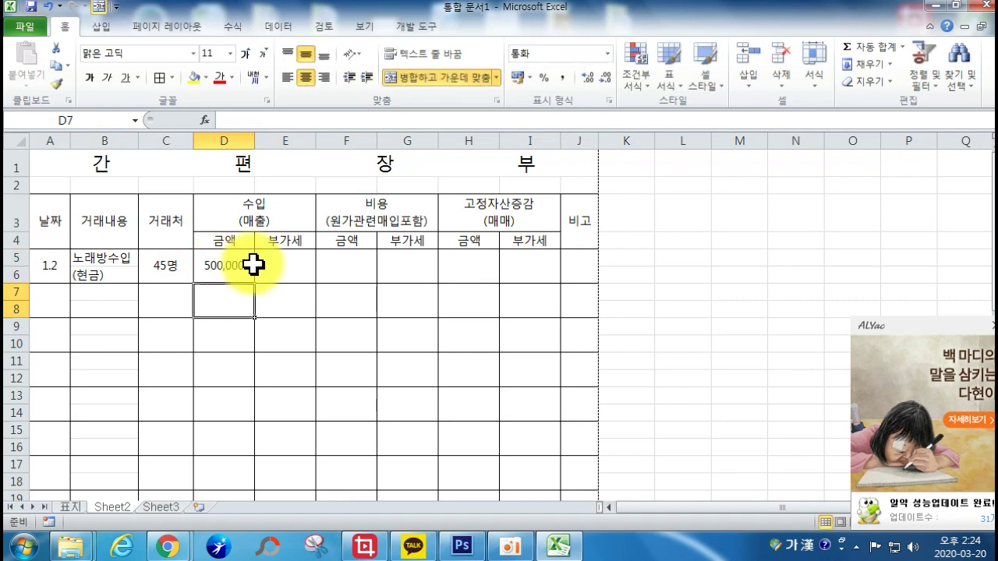
- Calculate the first transaction's 수입 부가세 in E5 with the formula =D5*10%
left_click(279, 269)
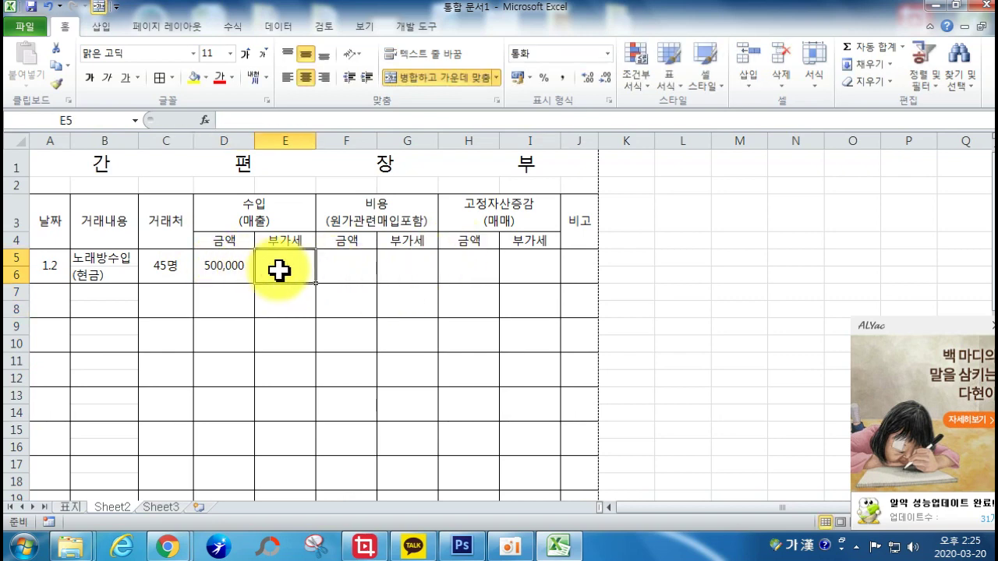
type("=")
left_click(234, 270)
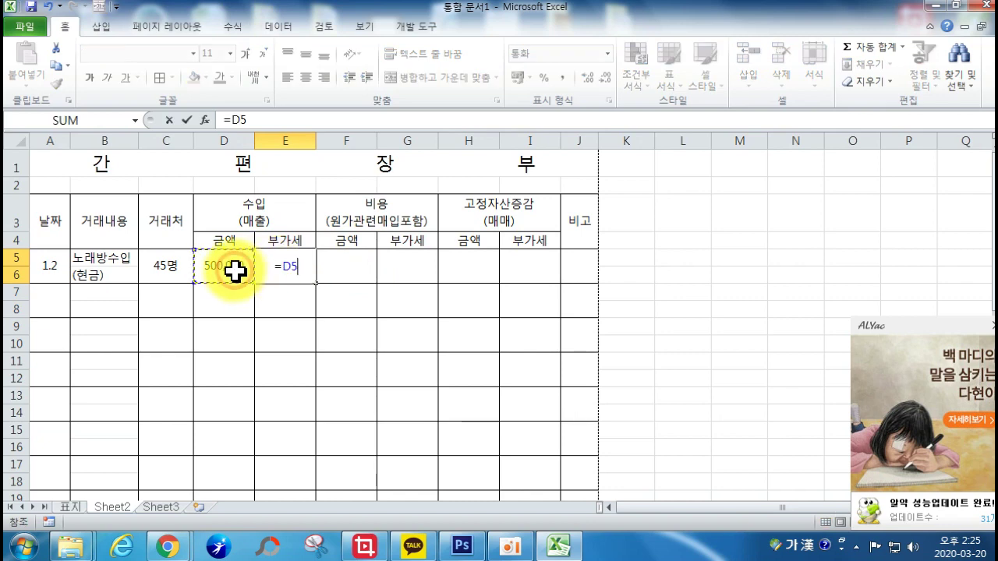
type("*10%")
key("Return")
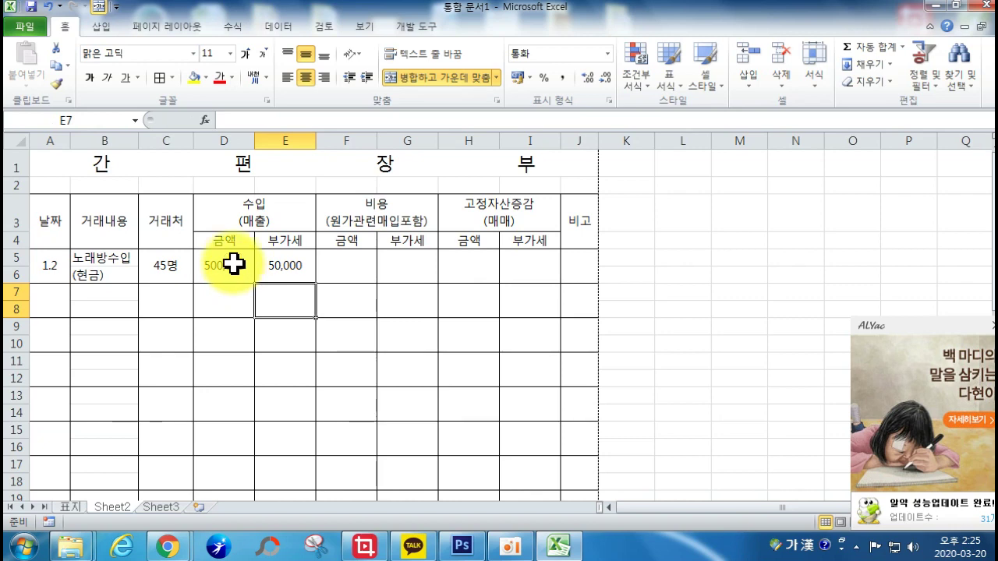
- Enter the second transaction's date 1/3 in A7
left_click(45, 298)
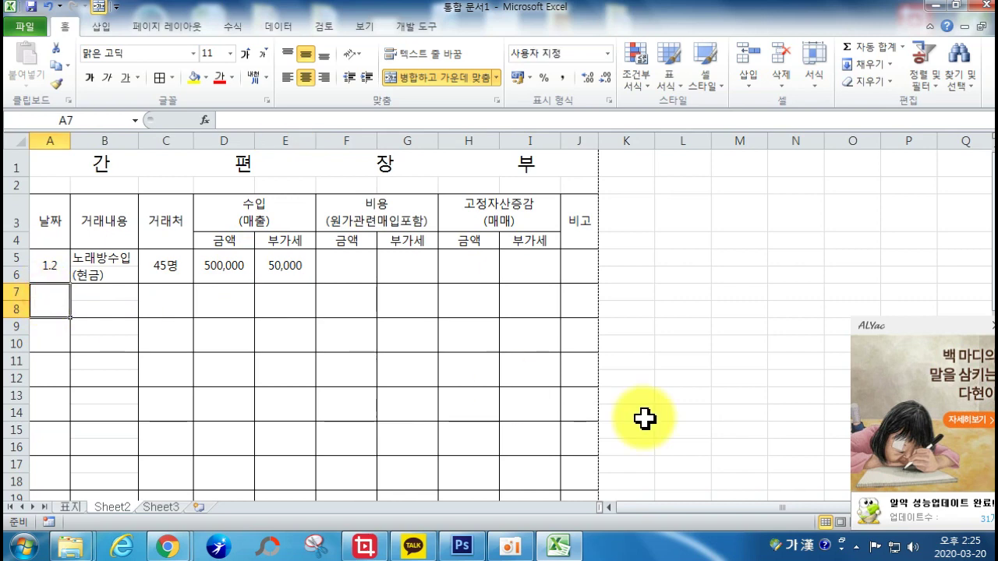
type("1.3")
key("Return")
key("Right")
key("Up")
key("Up")
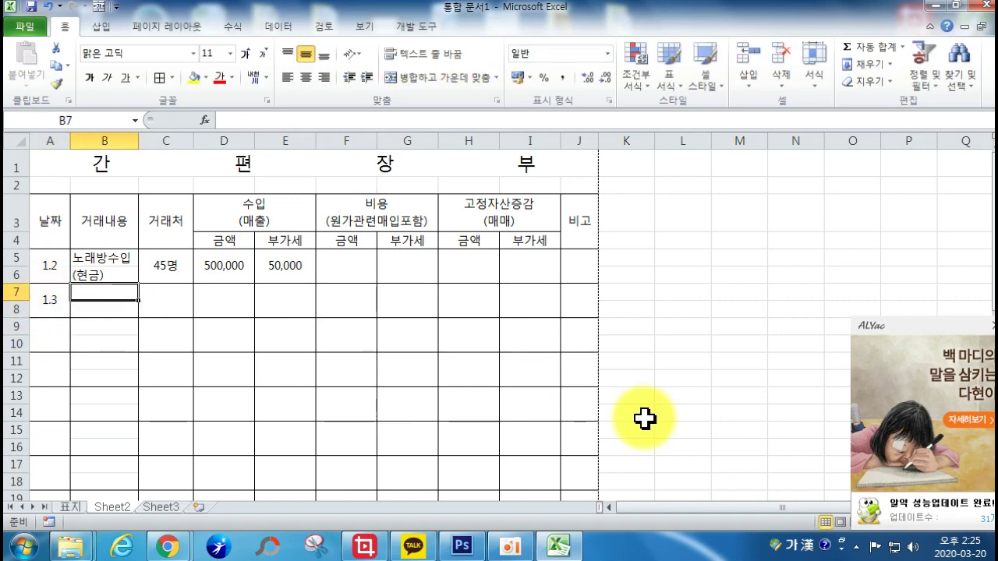
- Enter the second transaction's description as 음료수 매입 in B7 and (외상) in B8
type("윔ㄹ")
key("BackSpace")
key("BackSpace")
key("BackSpace")
type("음료수 매입")
key("Return")
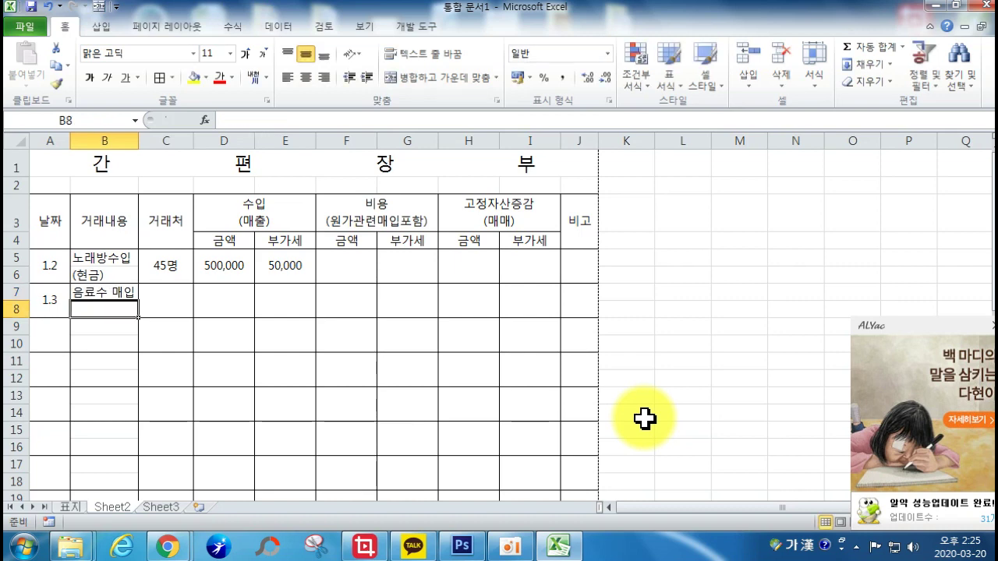
type("*")
type("외상)")
key("Tab")
- Enter 롯데음료 as the second transaction's 거래처 in C7 and 350000 as its 비용 금액 in F7
type("롯데음료")
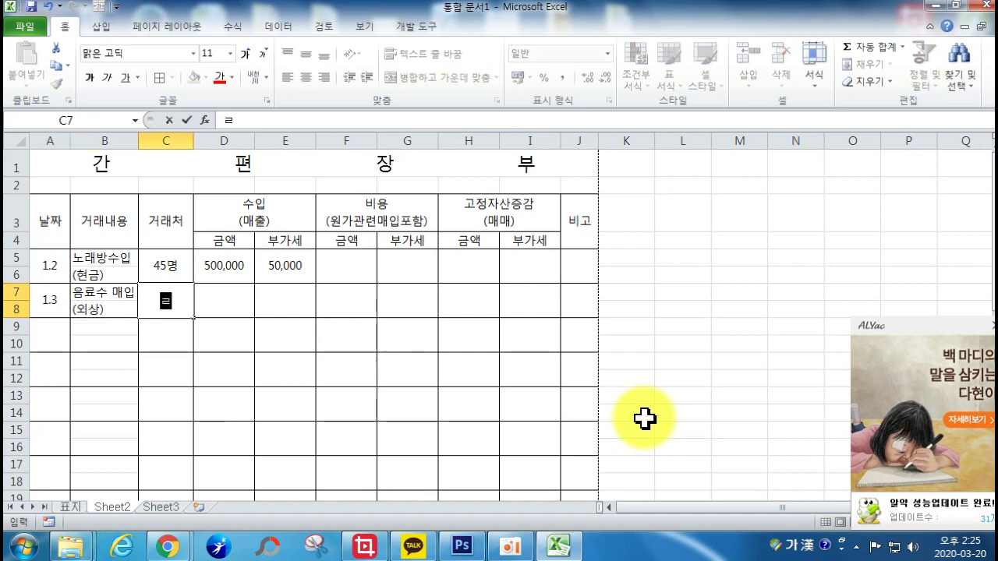
key("Tab")
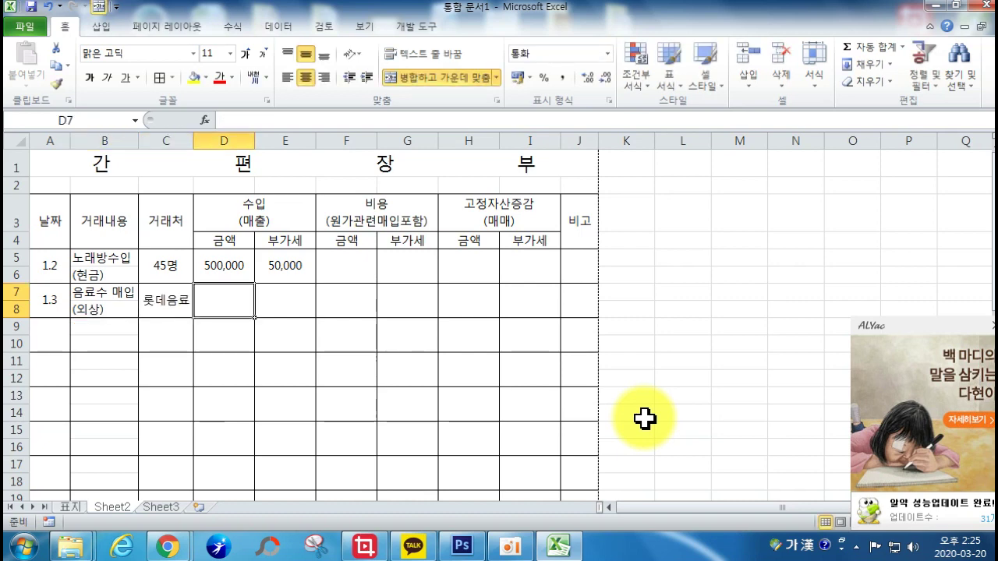
key("Tab")
key("Tab")
key("Tab")
key("shift+Tab")
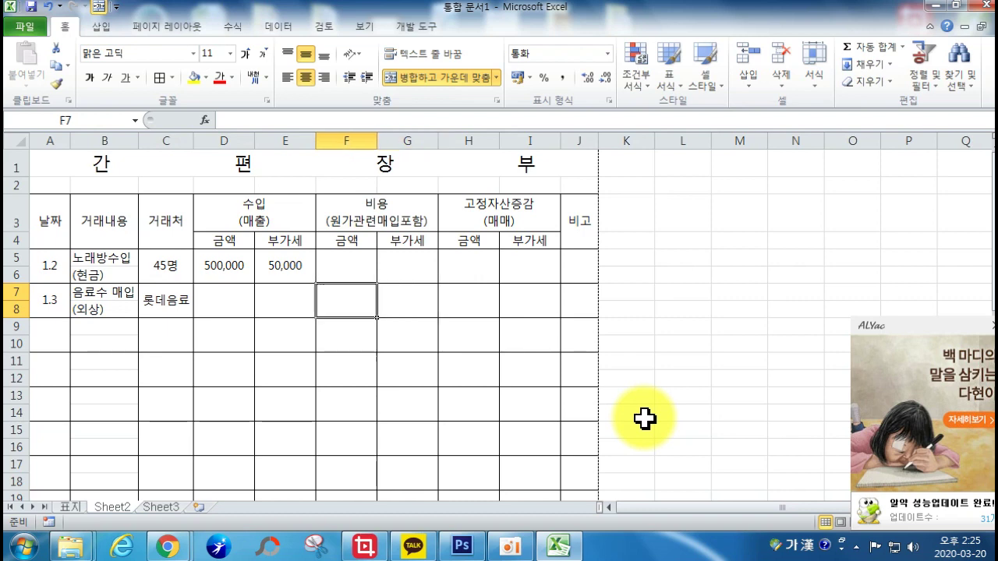
type("350000")
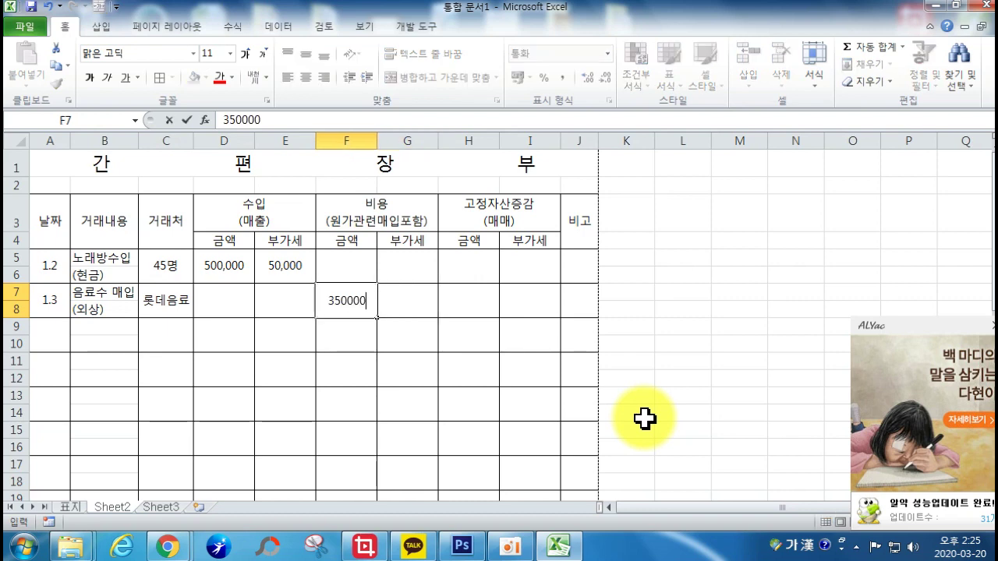
key("Tab")
- Calculate the second transaction's 비용 부가세 in G7 with the formula =F7*10%
type("=")
key("Left")
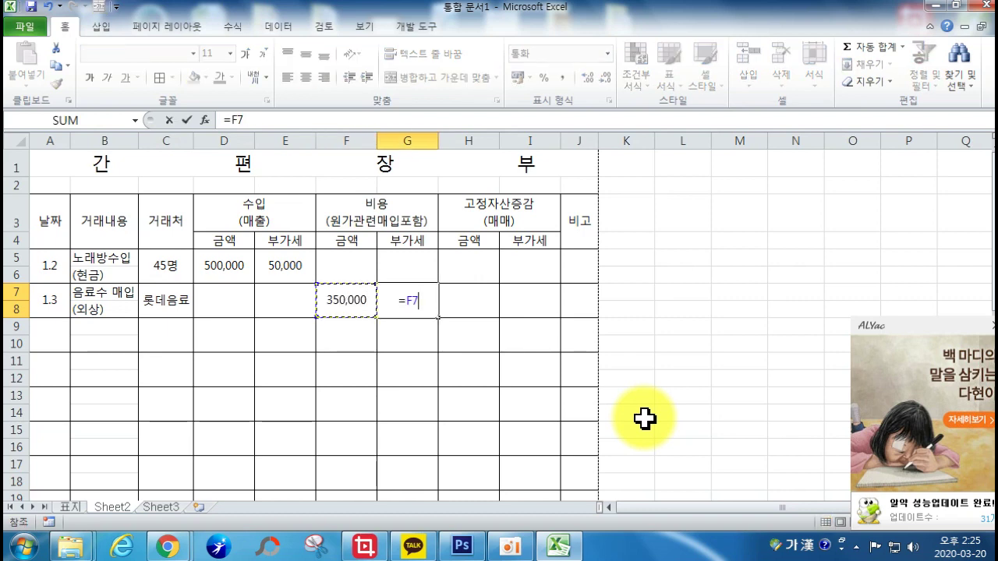
type("*10%")
key("Return")
- Try entering the third transaction's date in A9 as 1.4, with a period
left_click(63, 332)
type("1.")
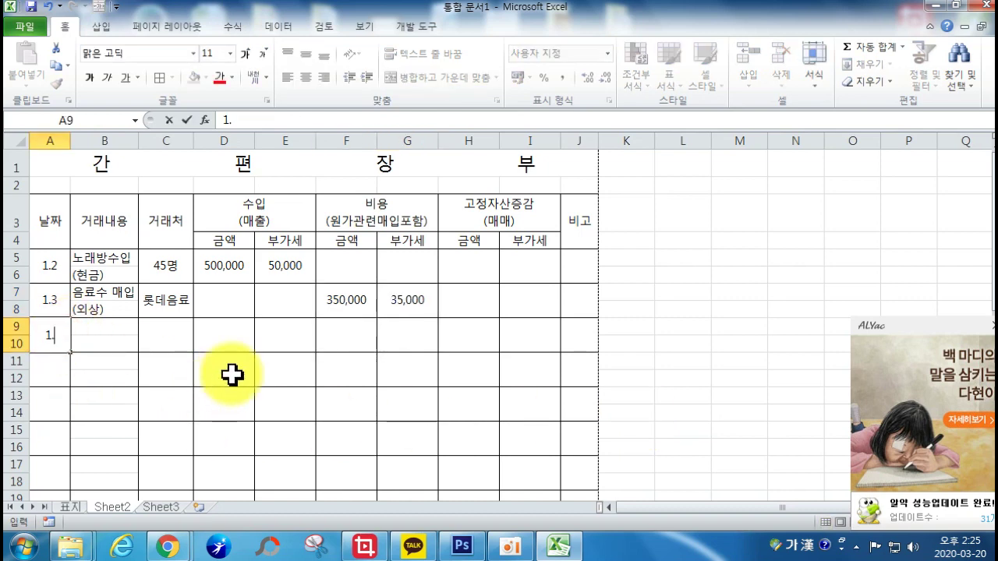
type("4")
key("Tab")
key("shift+Tab")
type("1.4")
key("Return")
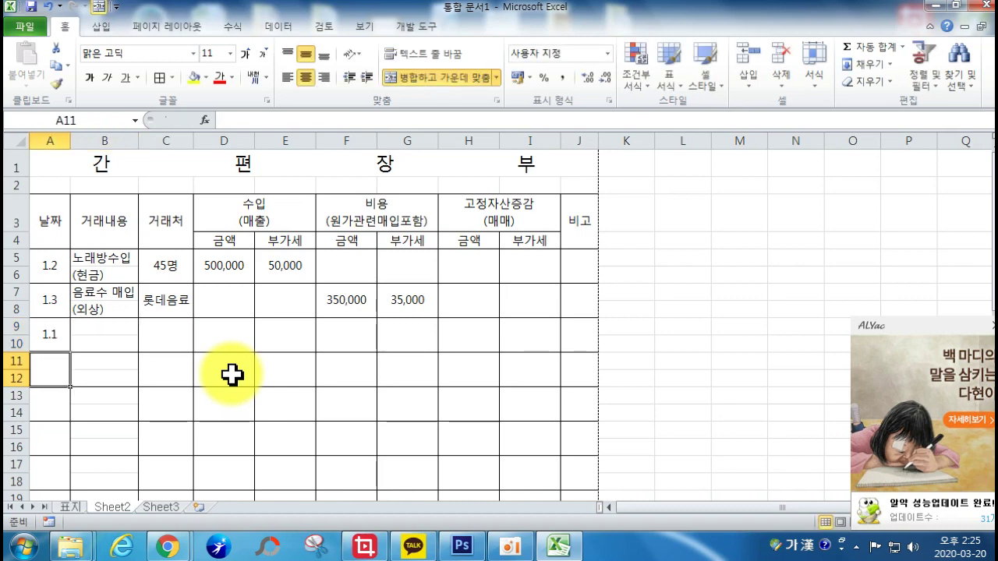
- Re-enter the third transaction's date in A9 as 1/4
key("Up")
type("1")
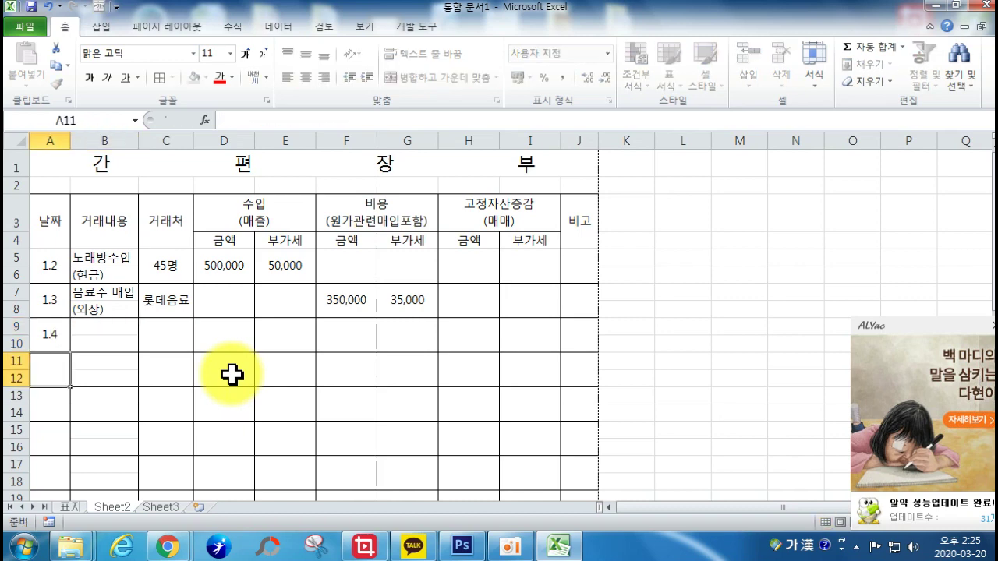
key("Return")
key("Up")
- Enter 노래방수입 as the third transaction's description in B9
key("Right")
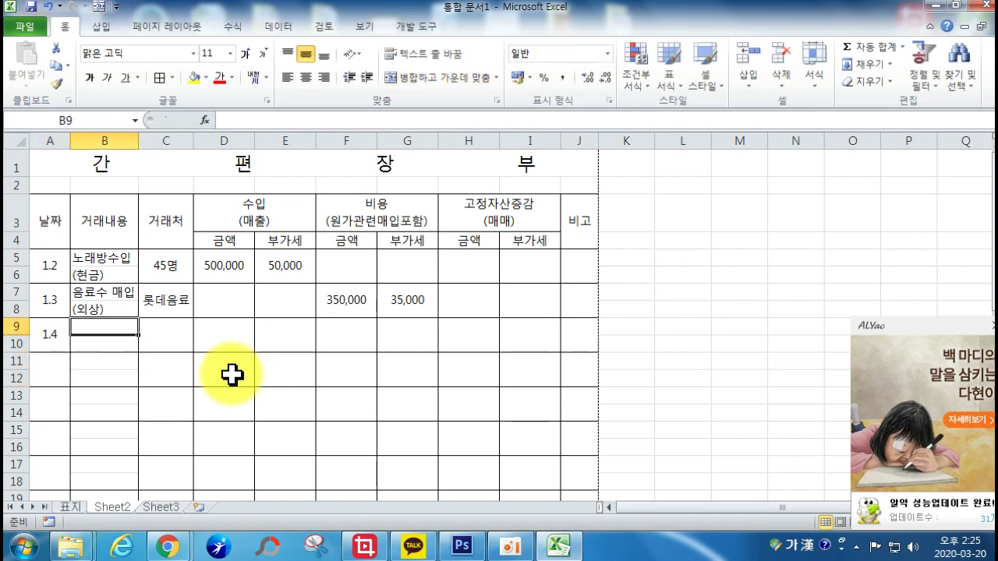
type("노")
key("Return")
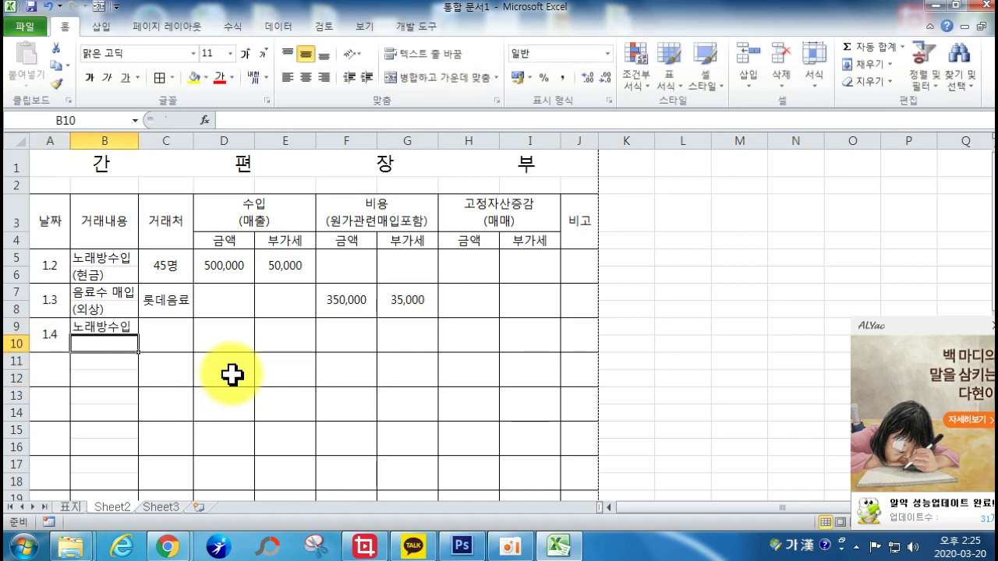
- Add (현금 등) to the third transaction's description in B10 and enter 38명 as its 거래처 in C9
type("(현금 ㄷ")
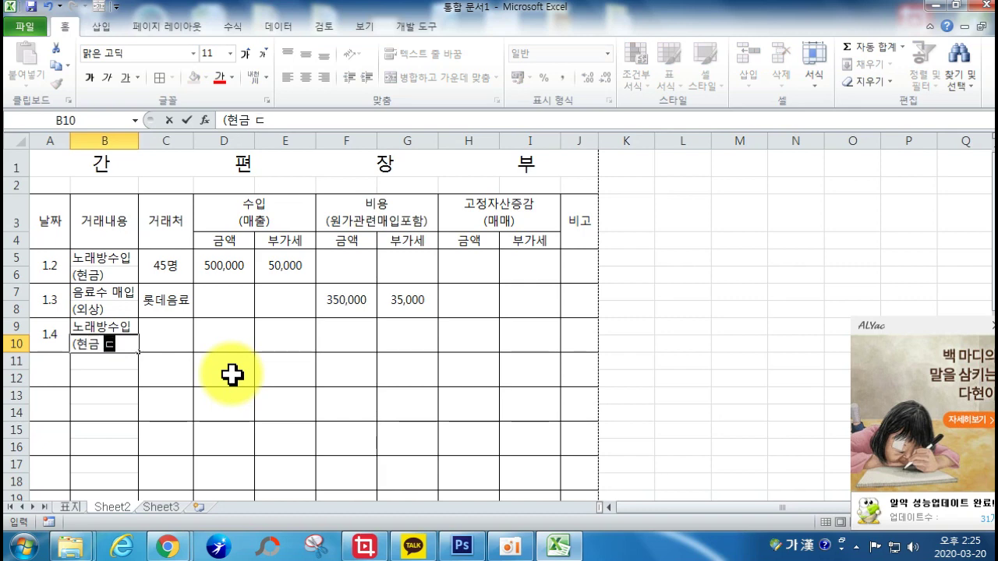
type("ㅡㅇ)")
key("Tab")
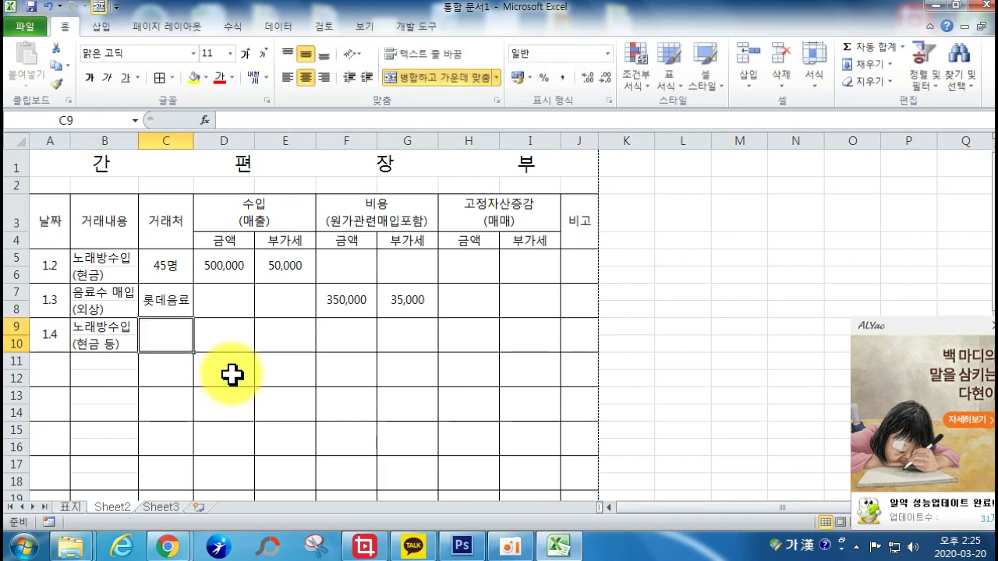
type("38명")
key("Tab")
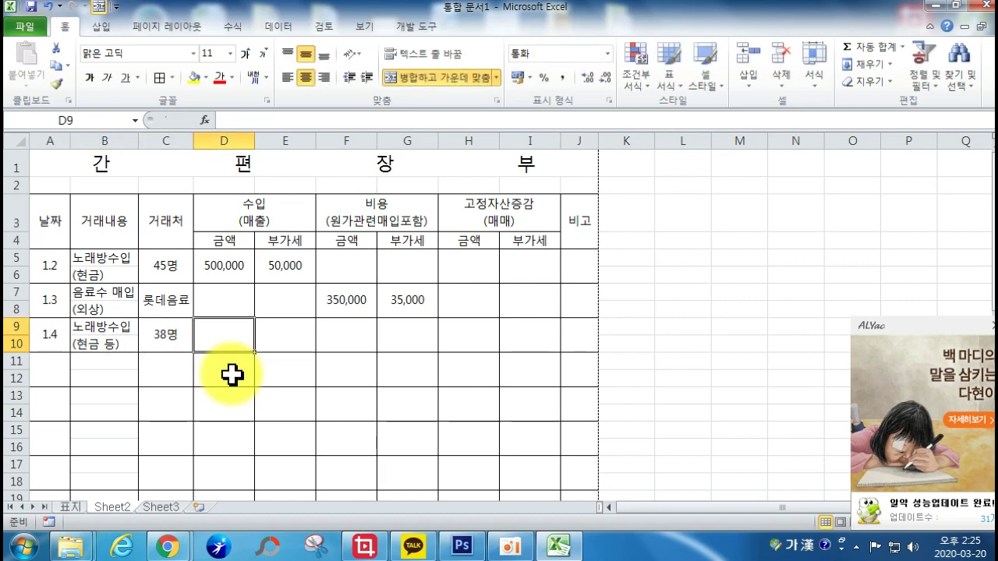
- Enter 720000 as the third transaction's 수입 금액 in D9 and calculate its 부가세 in E9 with =D9*10%
type("720000")
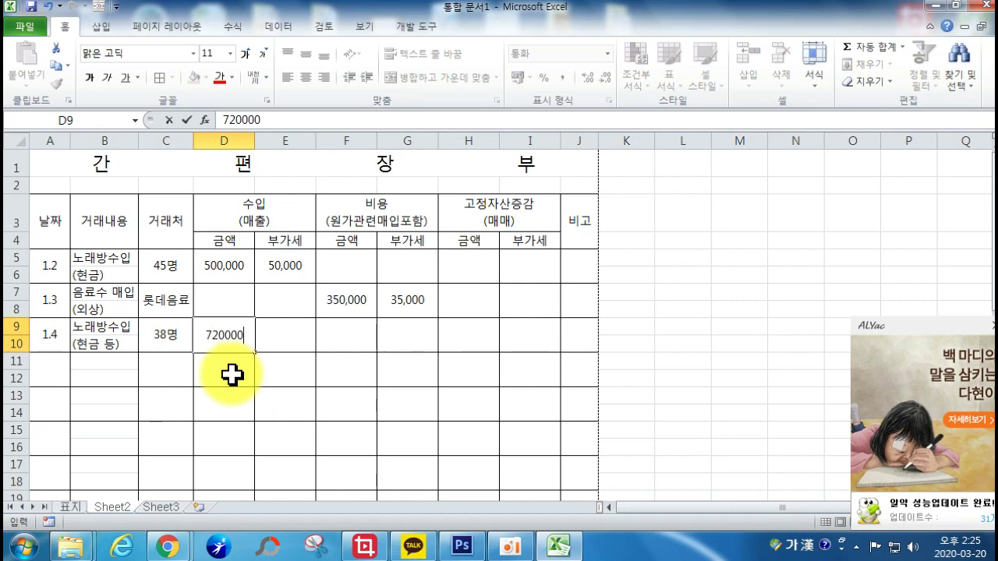
key("Tab")
type("=D9")
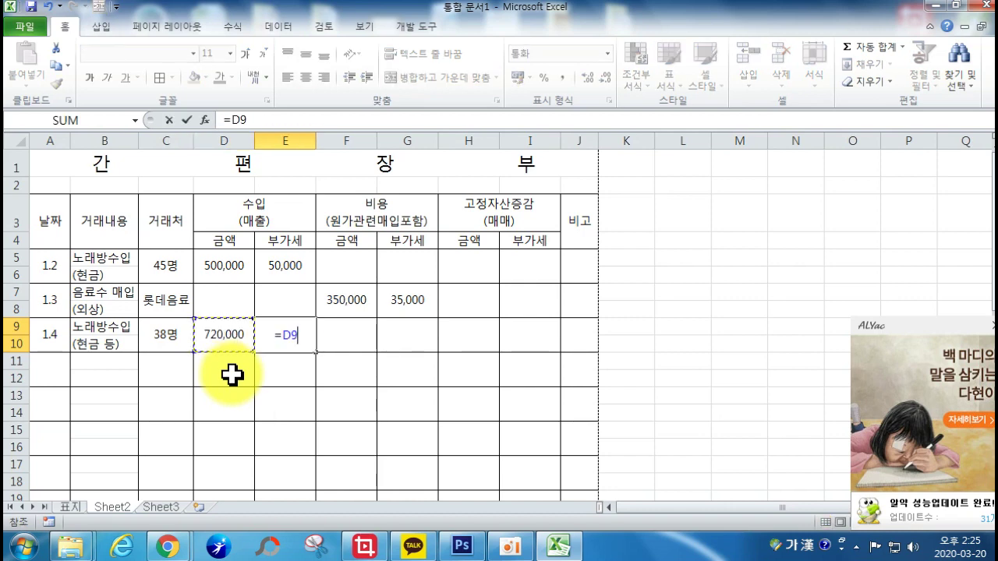
type("*10%")
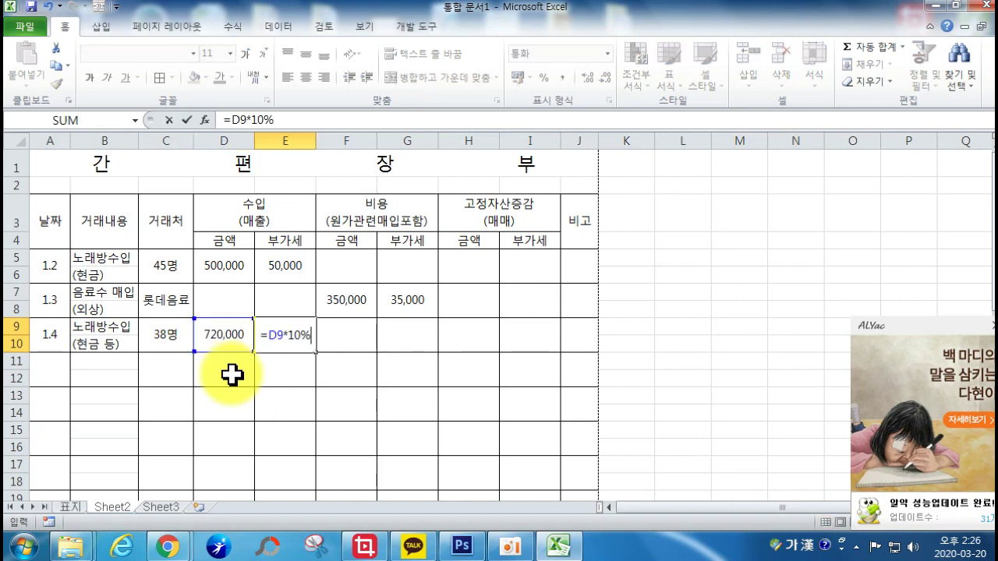
key("Return")
- Enter the 비고 notes: 세계 for the second transaction in J7 and 카드 for the third in J9
key("Left")
key("Left")
key("Left")
key("Left")
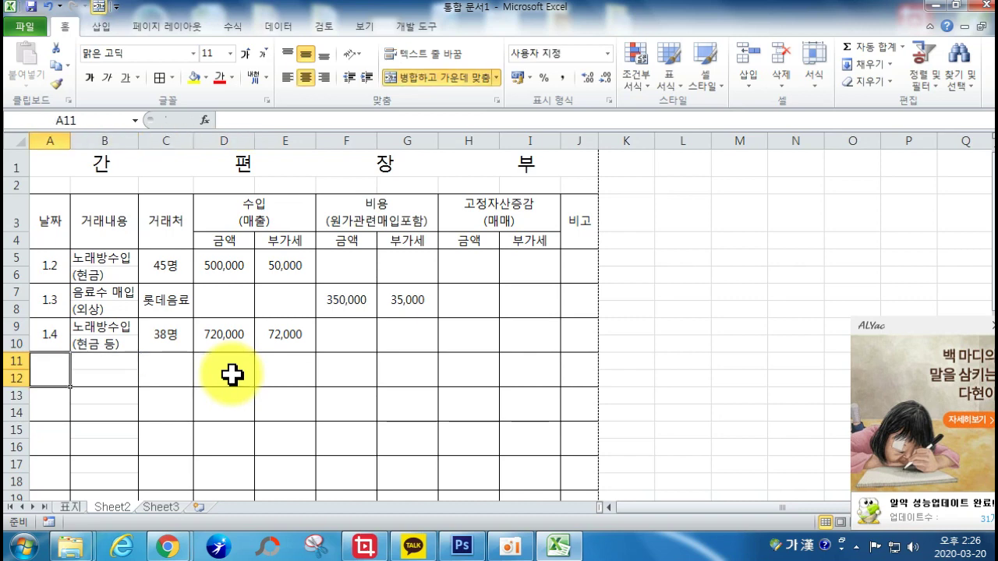
key("Up")
key("Right")
key("Up")
key("Right")
key("Right")
key("Right")
key("Right")
key("Right")
key("Right")
key("Right")
key("Right")
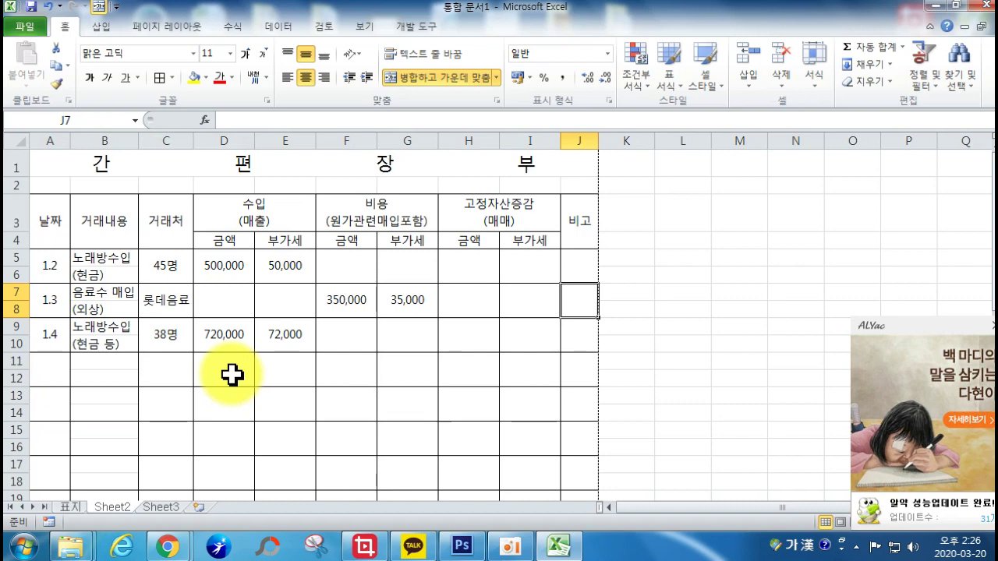
type("세계")
key("Return")
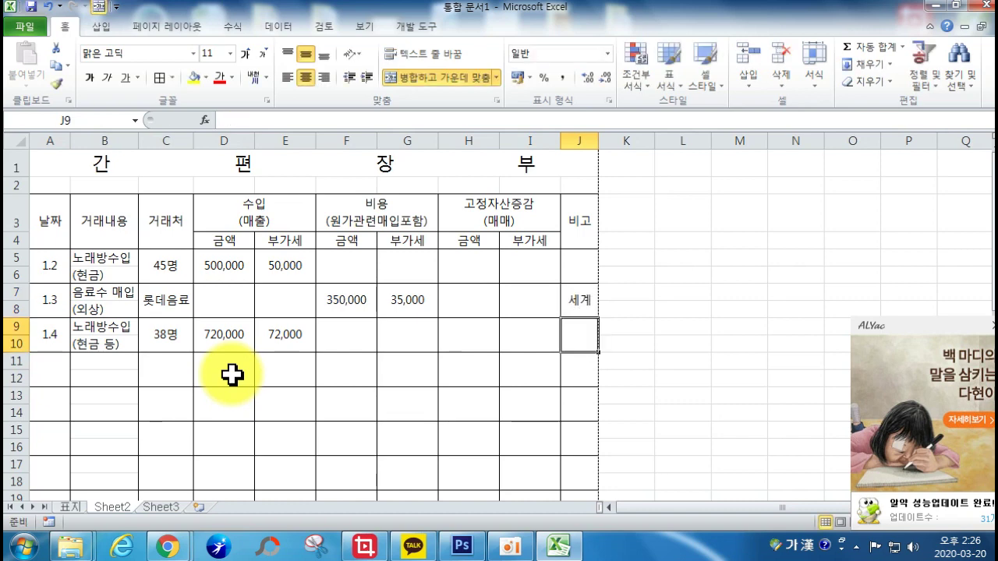
type("카")
key("Return")
- Date the fourth transaction 1.6 in A11 and describe it as 종업원급여 (현금) in B11 and B12
key("Left")
key("Left")
key("Left")
key("Left")
key("Left")
key("Left")
key("Left")
key("Left")
key("Left")
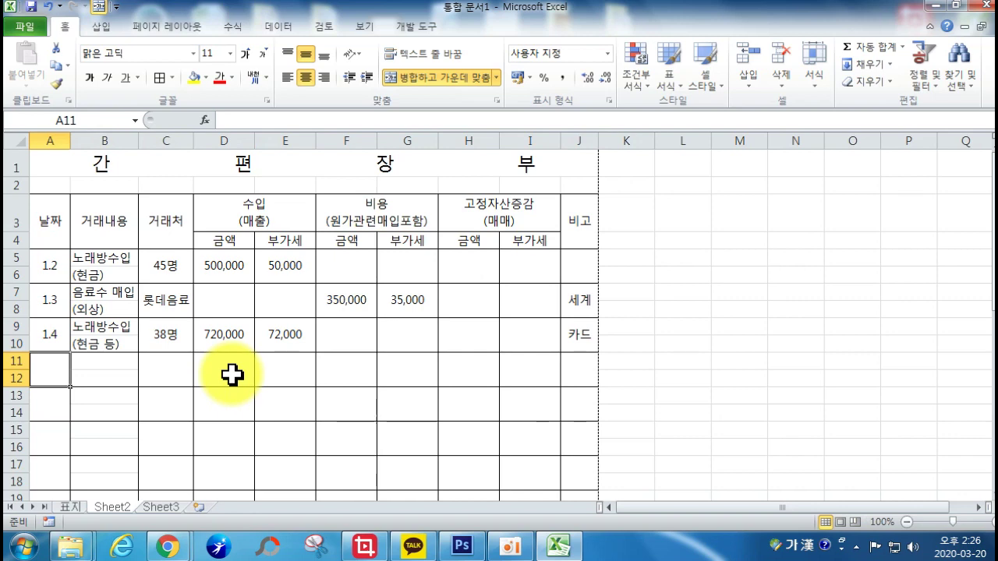
type("1.6")
key("Tab")
type("종업원급여")
key("Return")
type("(현금)")
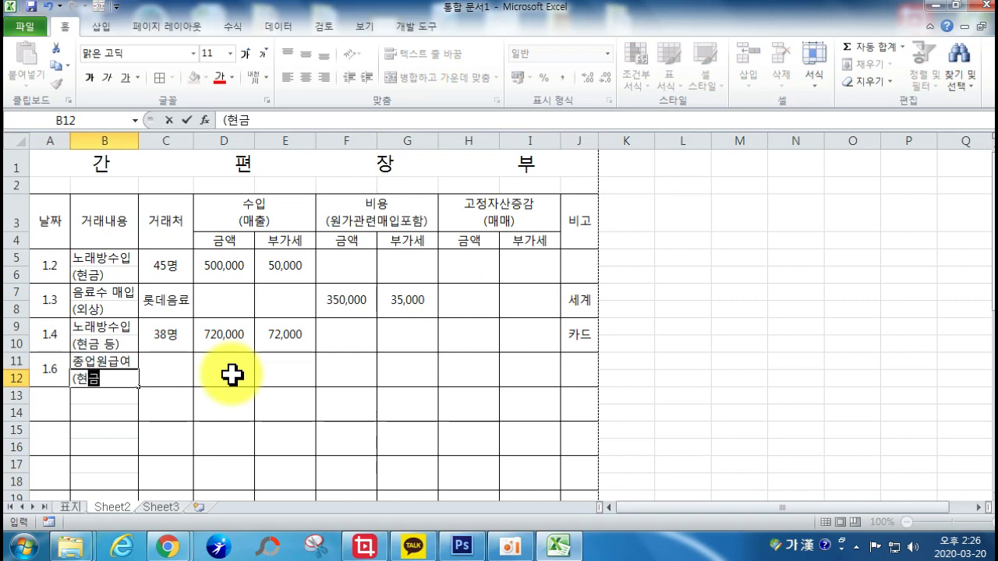
- Enter the employee's name as the fourth transaction's 거래처 in C11 and 750,000 as its 비용 금액 in F11
key("Tab")
type("유리리")
key("Tab")
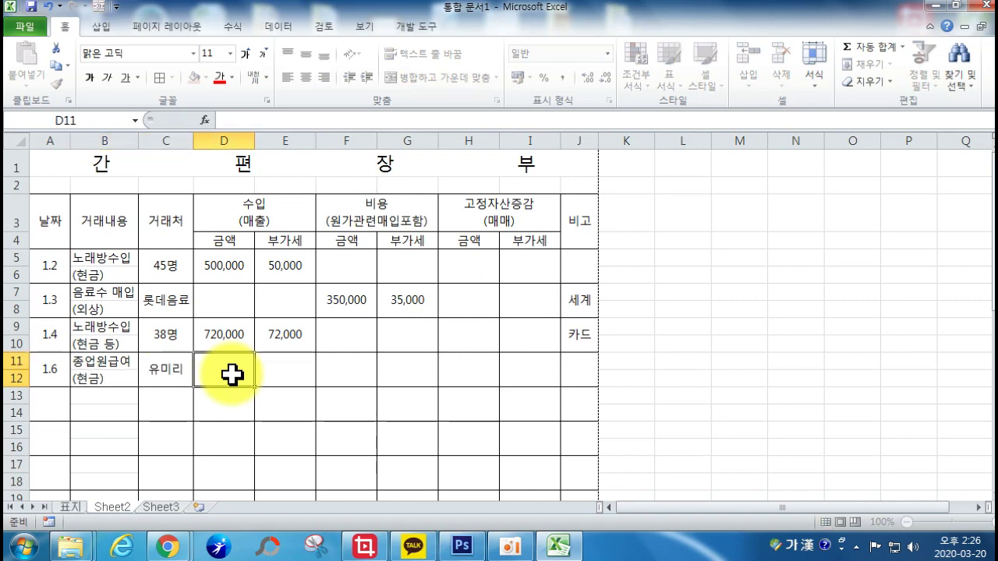
key("Tab")
key("Tab")
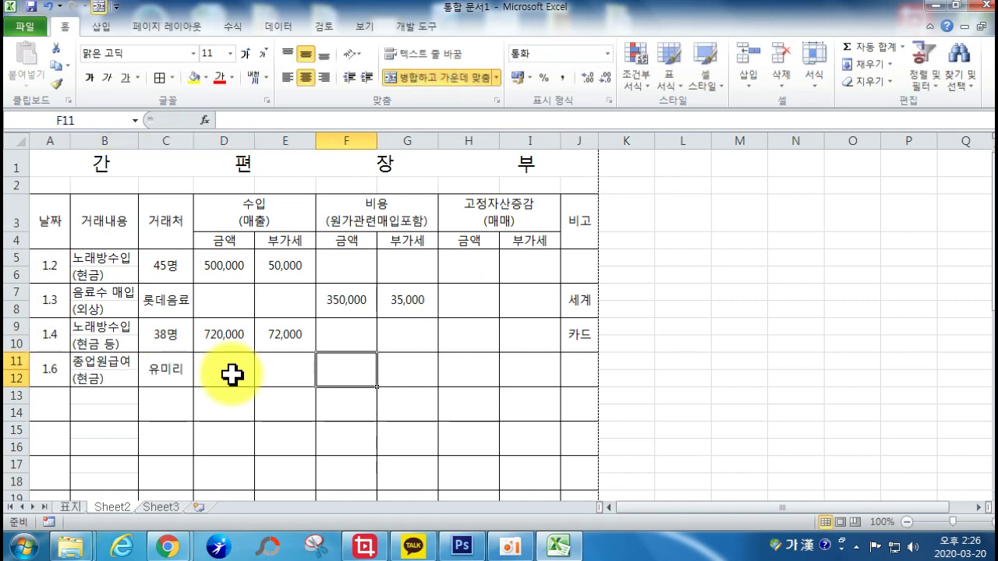
type("750,000")
key("Return")
- Enter the fifth transaction's date as 1/7 in A13 and its description as 노래방수입 (현금) in B13 and B14
key("Left")
key("Left")
key("Left")
key("Left")
key("Left")
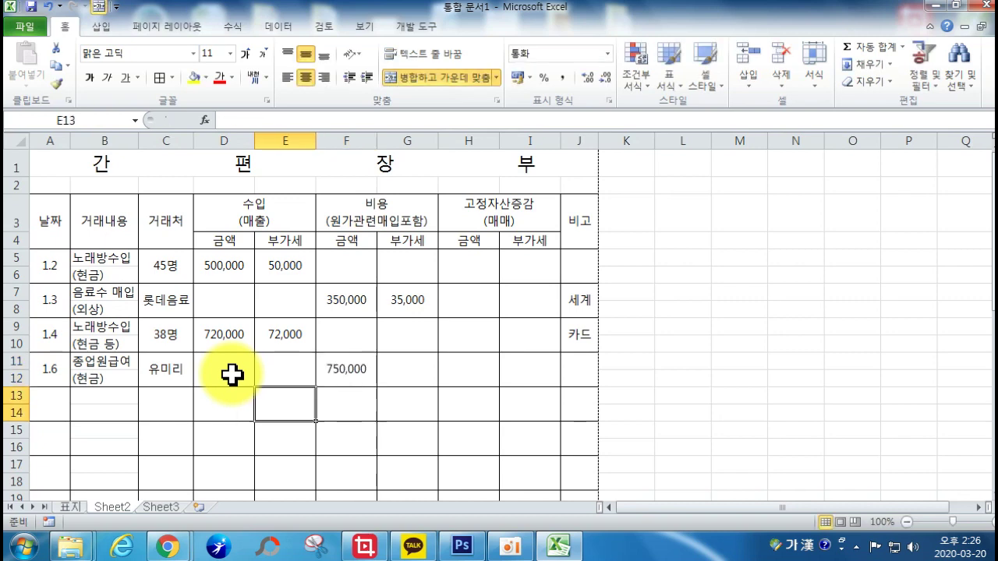
type("1/7")
key("Tab")
type("노래방수입")
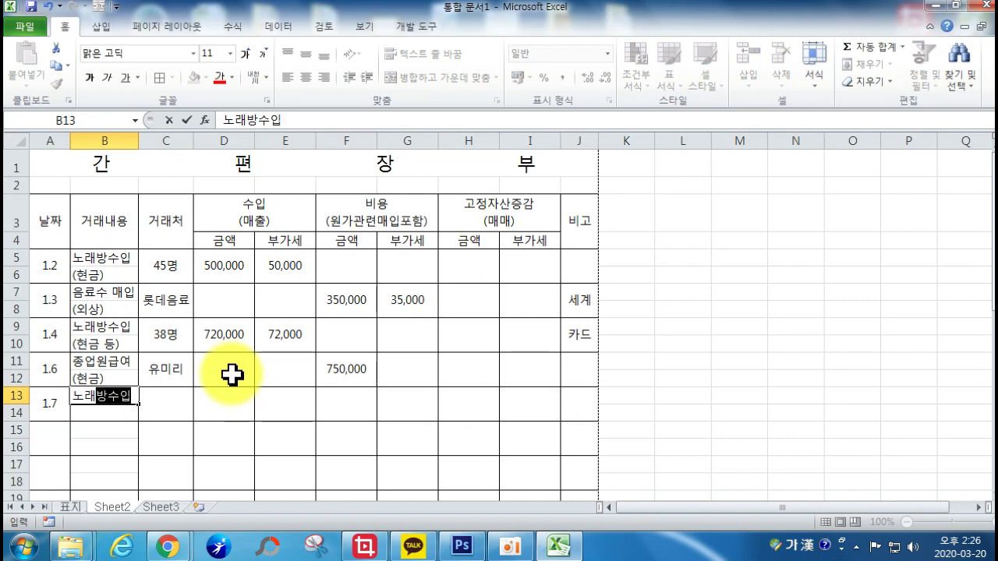
key("Return")
type("(")
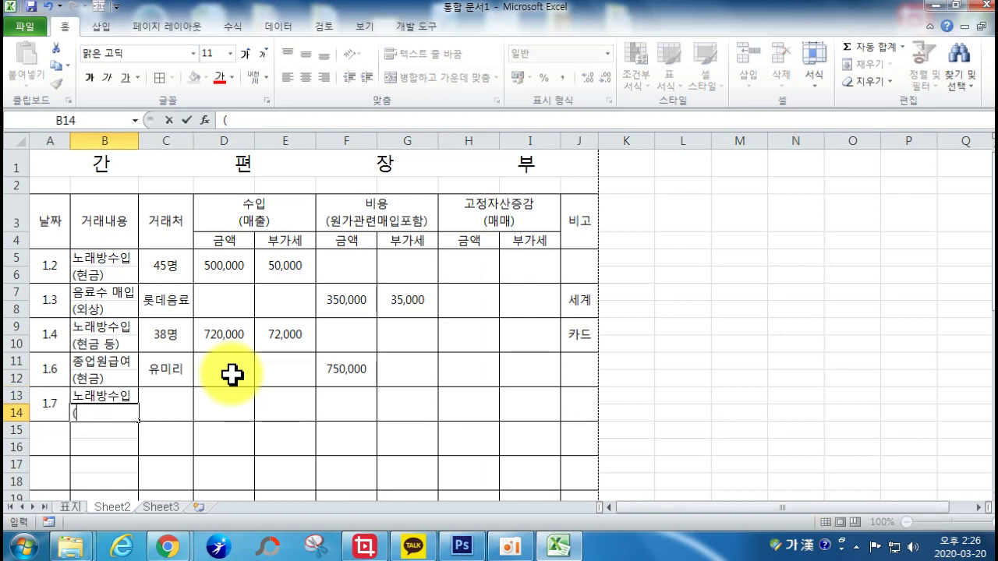
type("현금)")
- Enter 50명 as the fifth transaction's 거래처 in C13 and 880000 as its 수입 금액 in D13
key("Tab")
type("50")
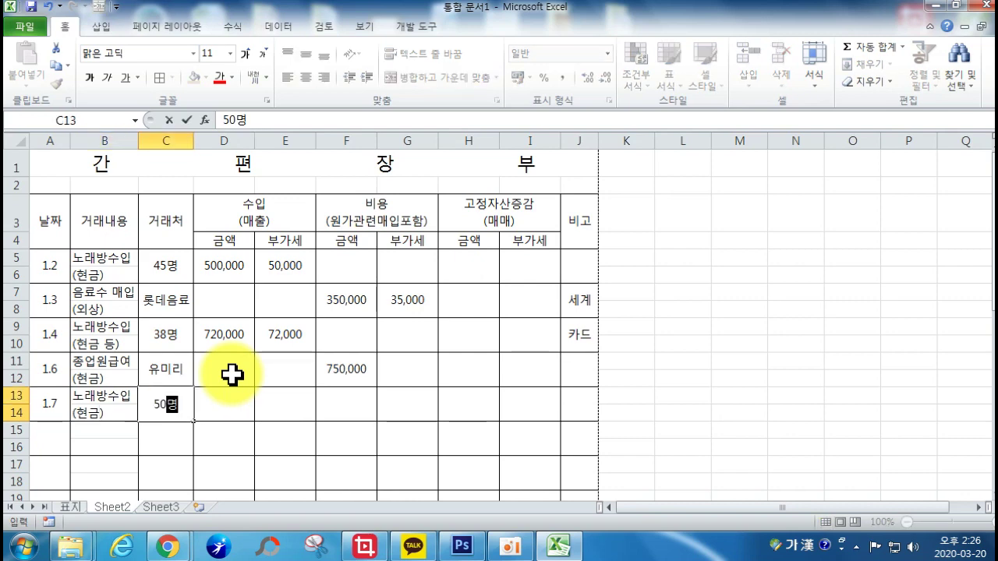
type("명")
key("Tab")
key("Right")
key("Left")
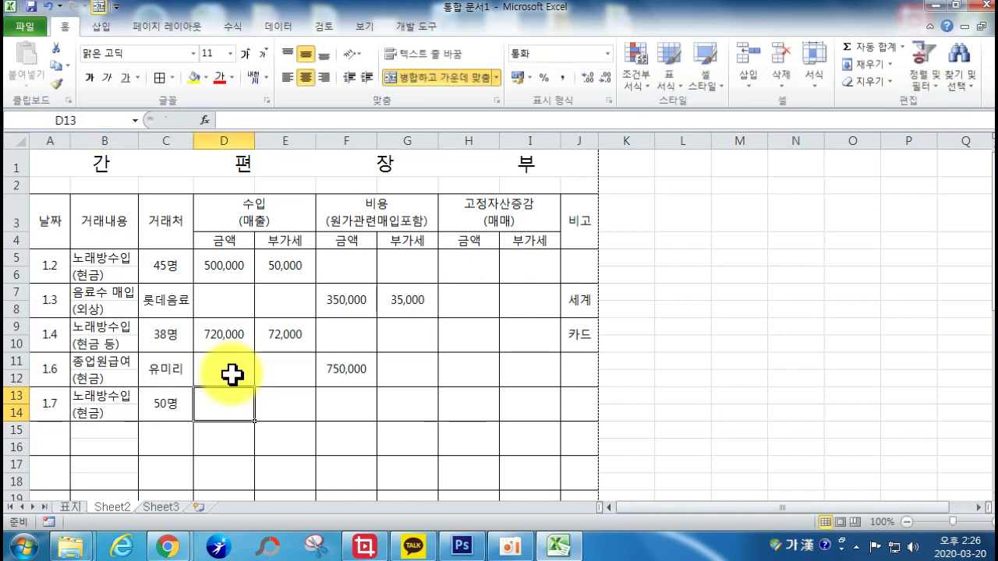
type("880000")
key("Return")
- Calculate the fifth transaction's 수입 부가세 in E13 with the formula =D13*10%
key("Up")
key("Right")
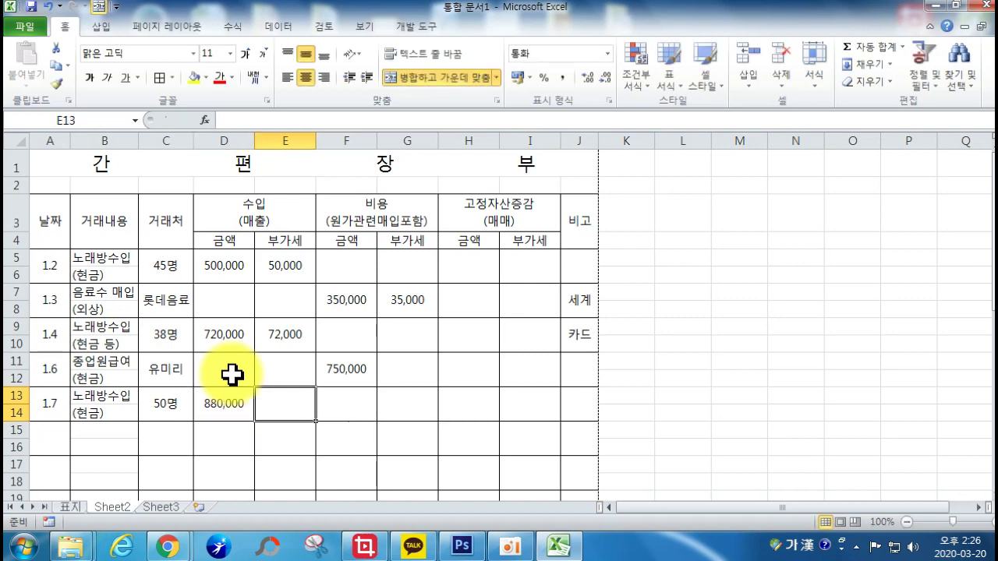
type("=")
key("Left")
type("*")
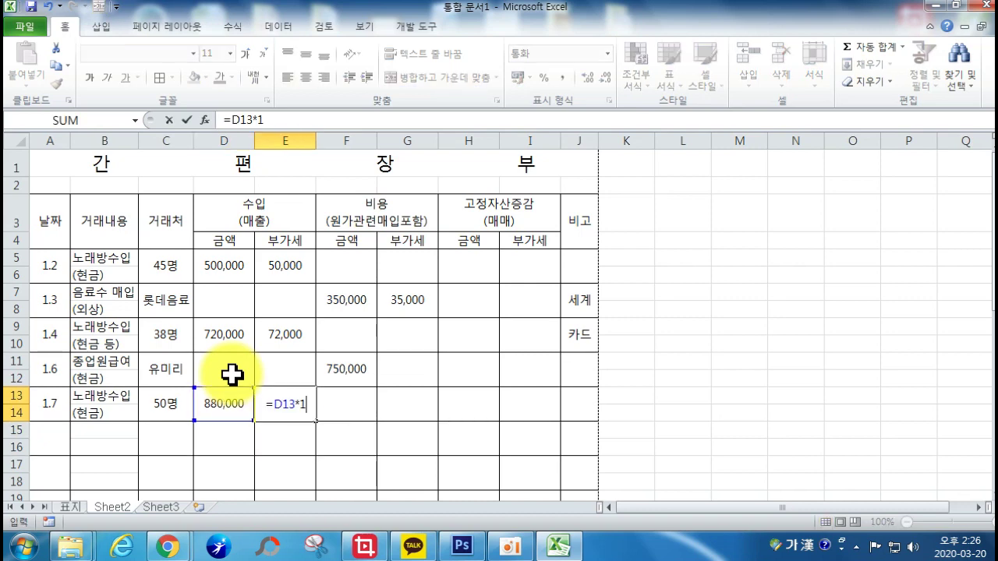
type("10%")
key("Return")
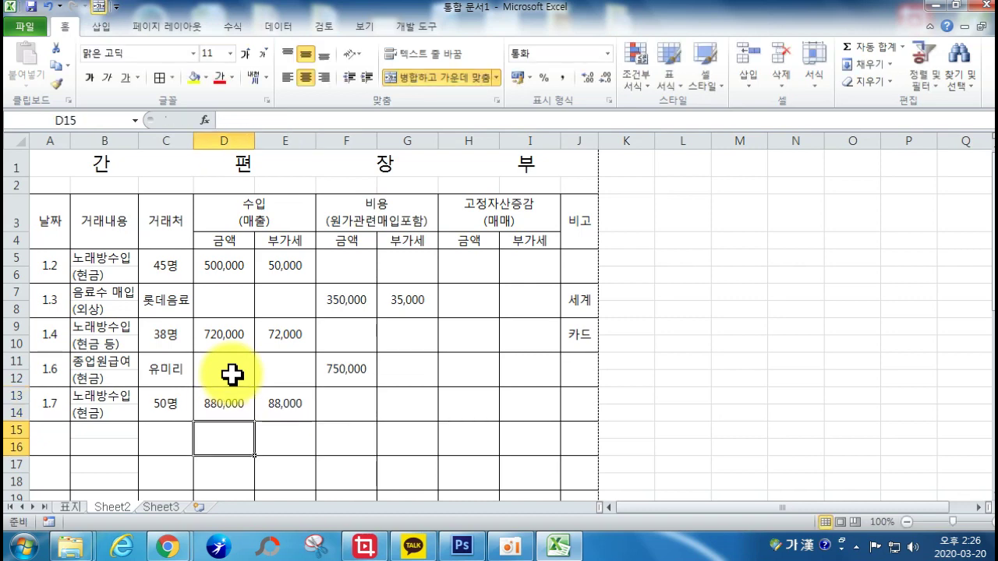
- Fill the 수입 부가세 formula from E5 down through the fifth transaction in E13
left_click(308, 266)
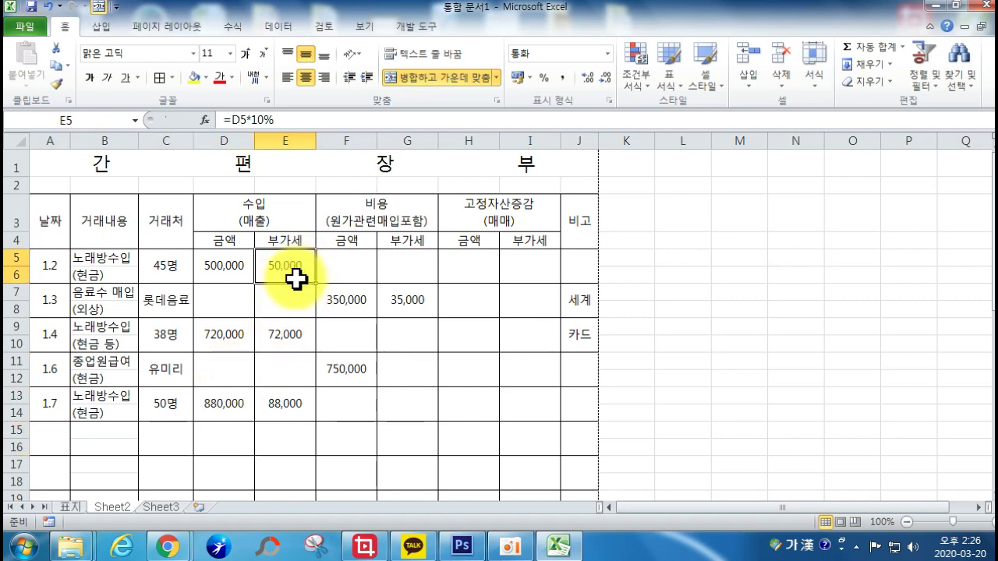
left_click_drag(316, 283, 323, 419)
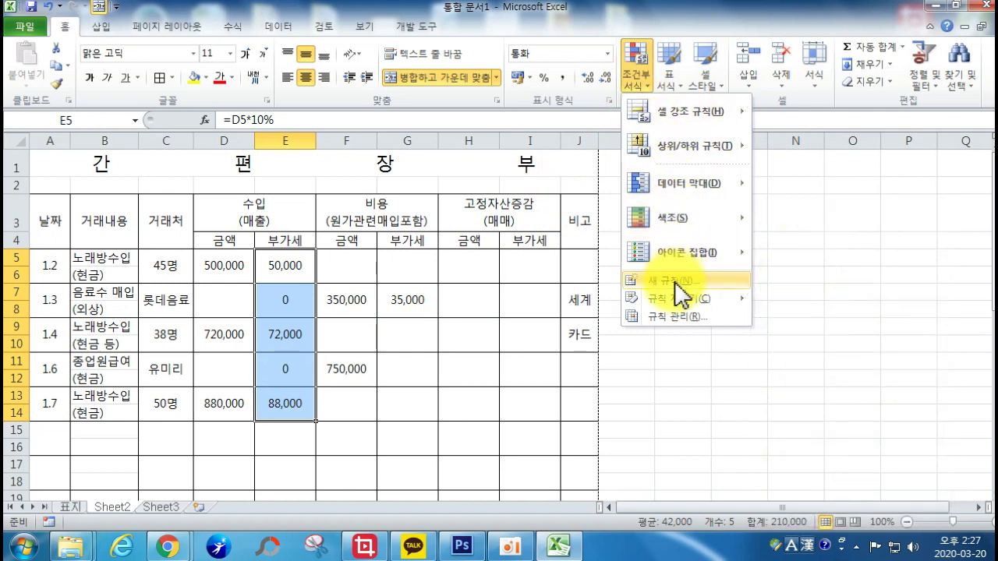
- Try an equal-to-0 conditional formatting rule on the 수입 부가세 cells using light red fill with dark red text
left_click(698, 114)
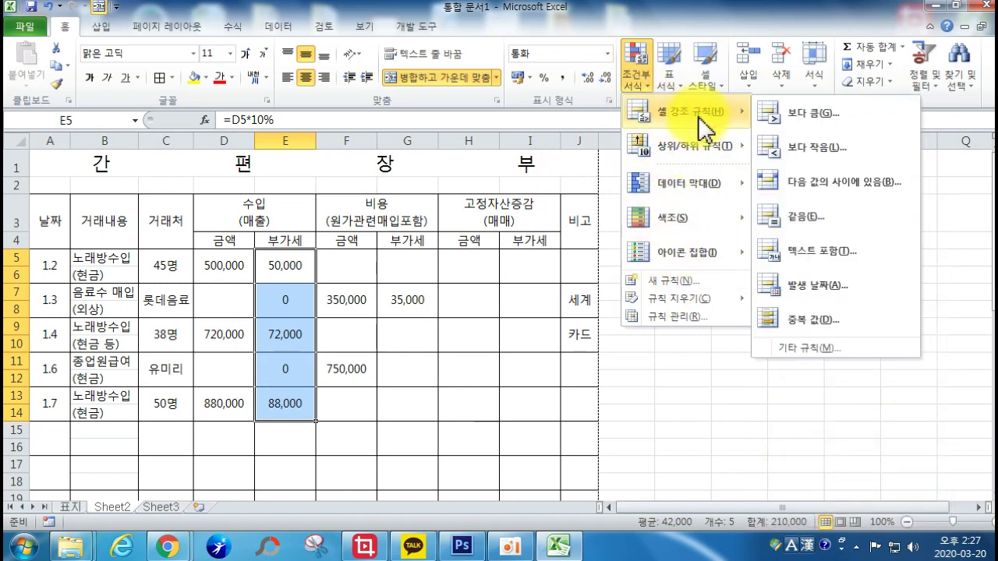
left_click(811, 218)
type("0")
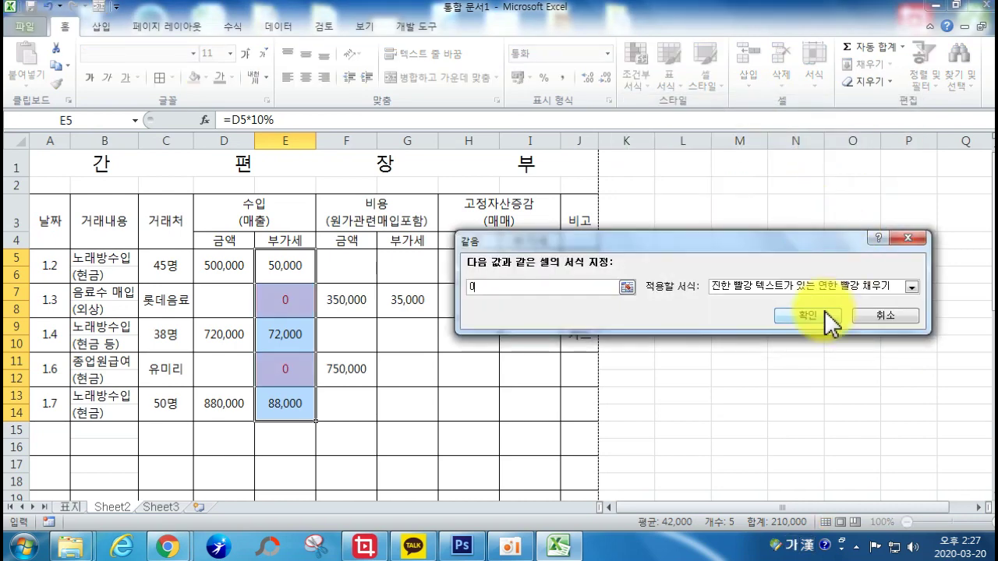
left_click(811, 315)
- Delete the equal-to-0 conditional formatting rule from the selected 수입 부가세 cells in the rules manager
left_click(632, 66)
left_click(686, 111)
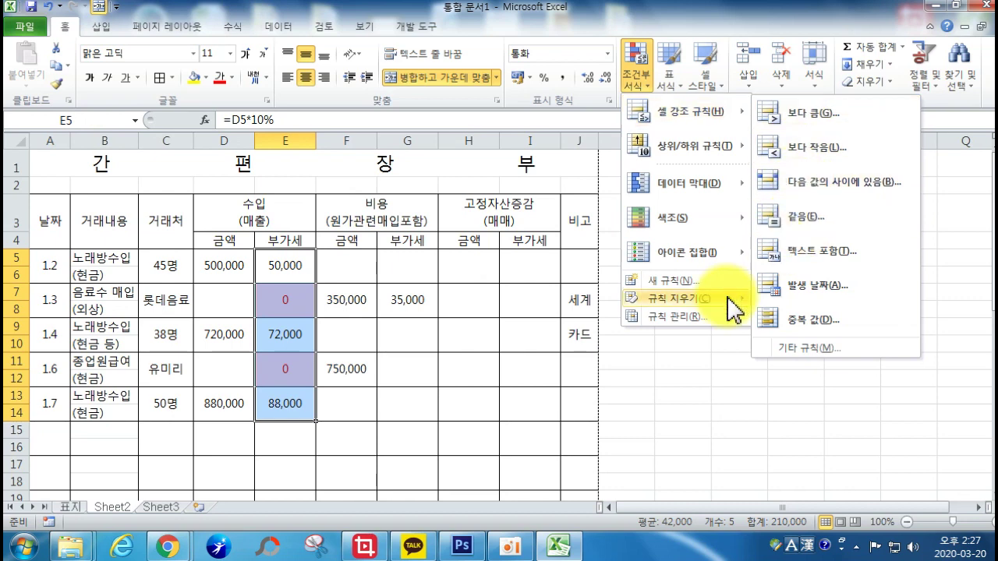
left_click(699, 317)
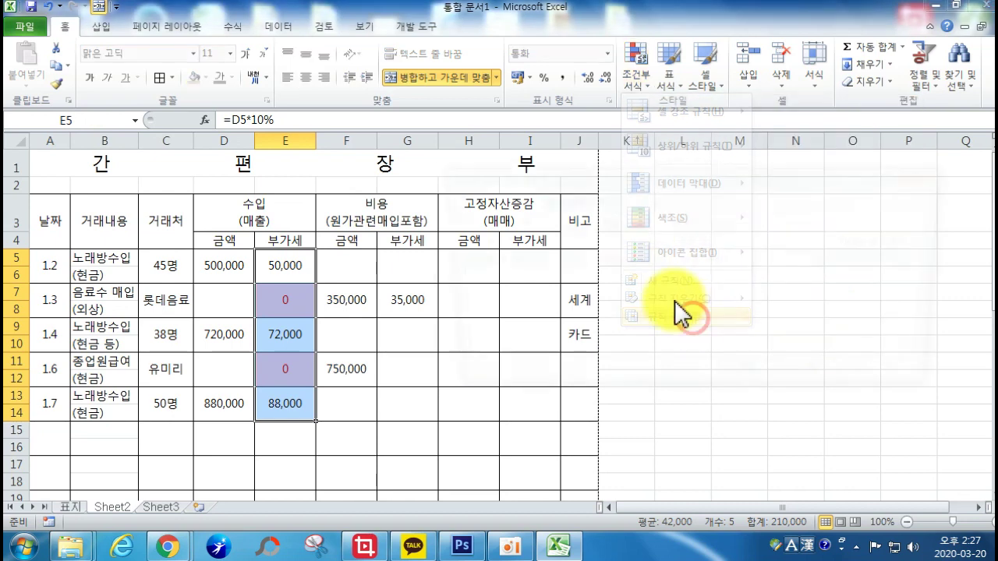
left_click(687, 227)
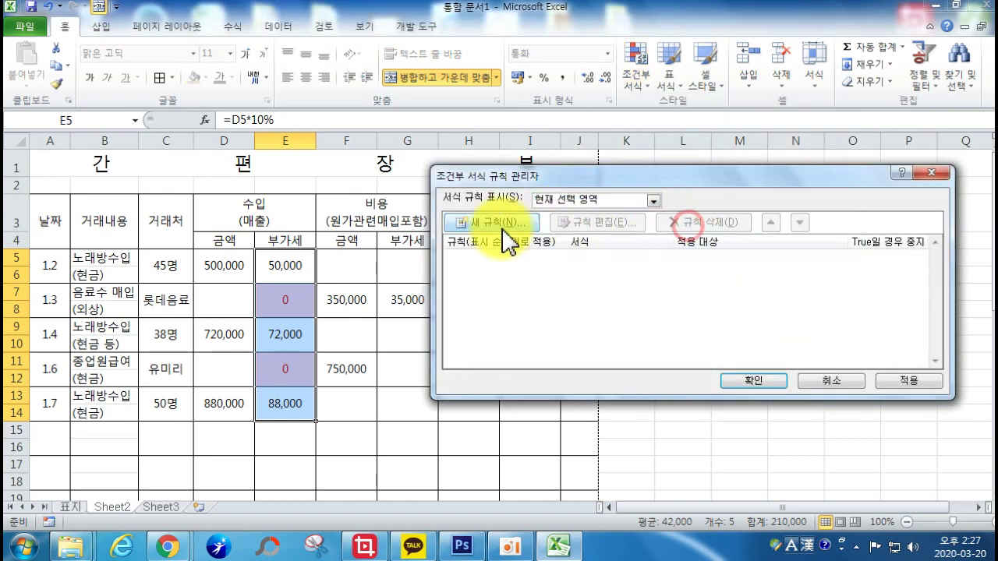
left_click(754, 380)
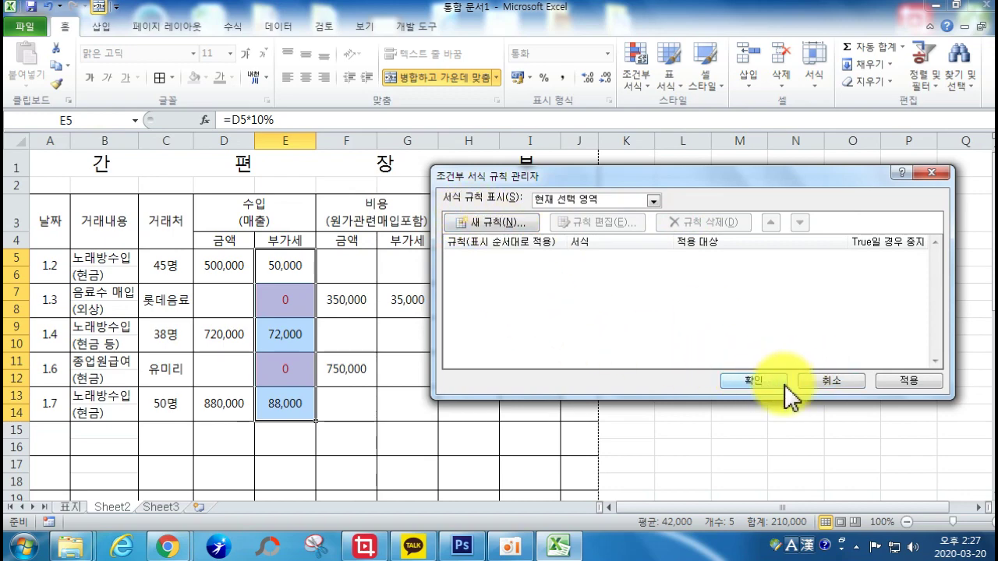
- Hide zeros in the 수입 부가세 cells with an equal-to-0 conditional formatting rule using a custom white font colour
left_click(640, 62)
mouse_move(705, 129)
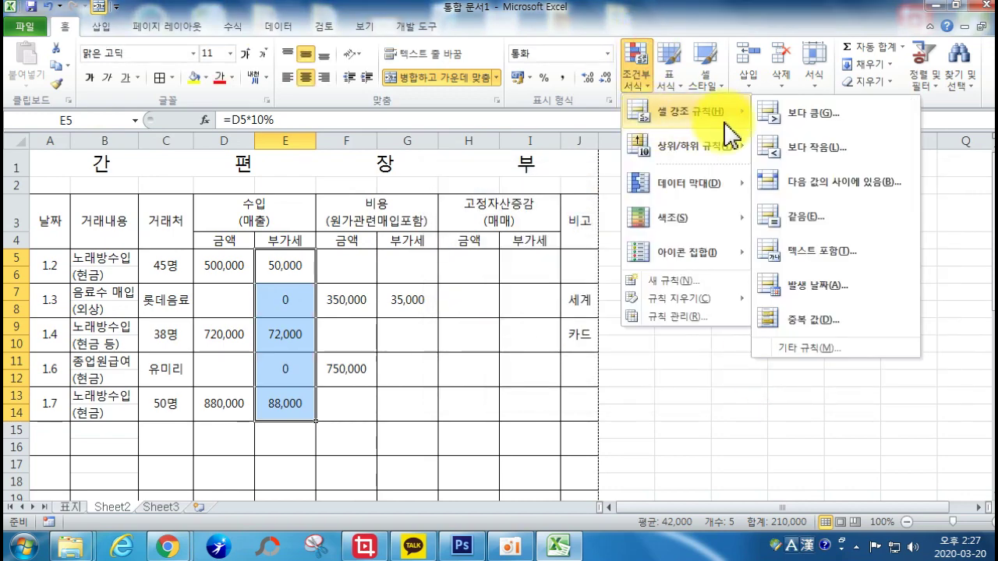
left_click(799, 220)
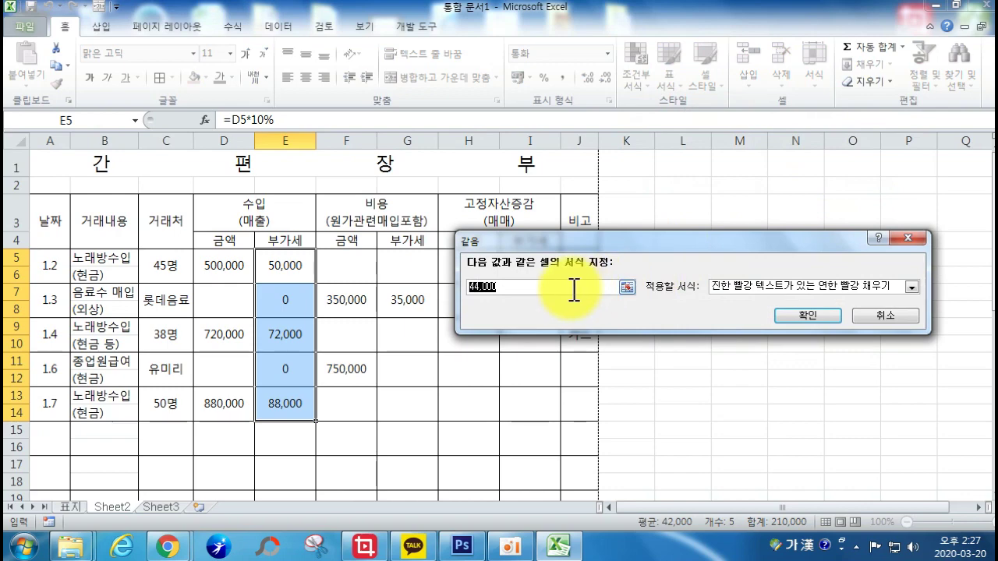
type("0")
left_click(752, 287)
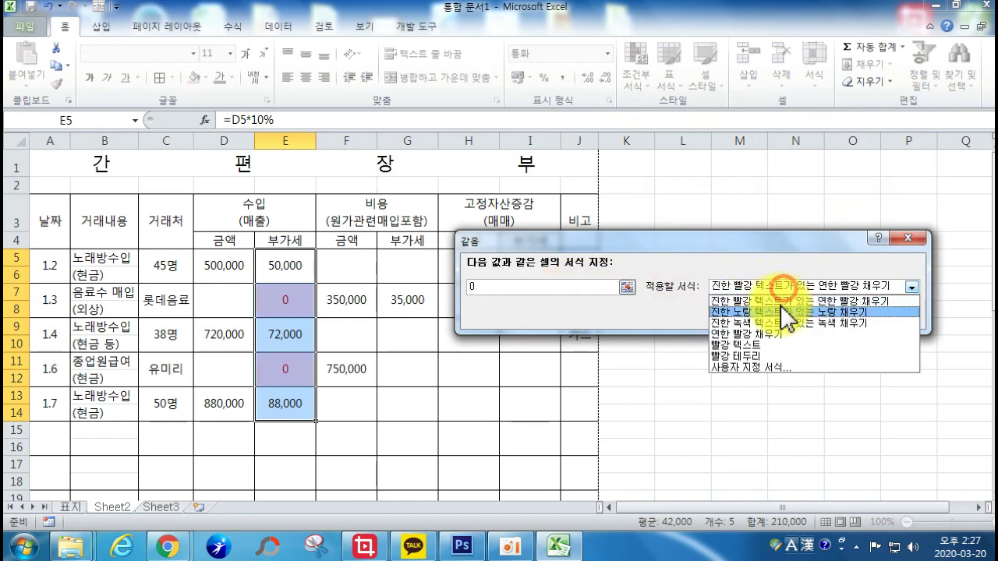
left_click(750, 381)
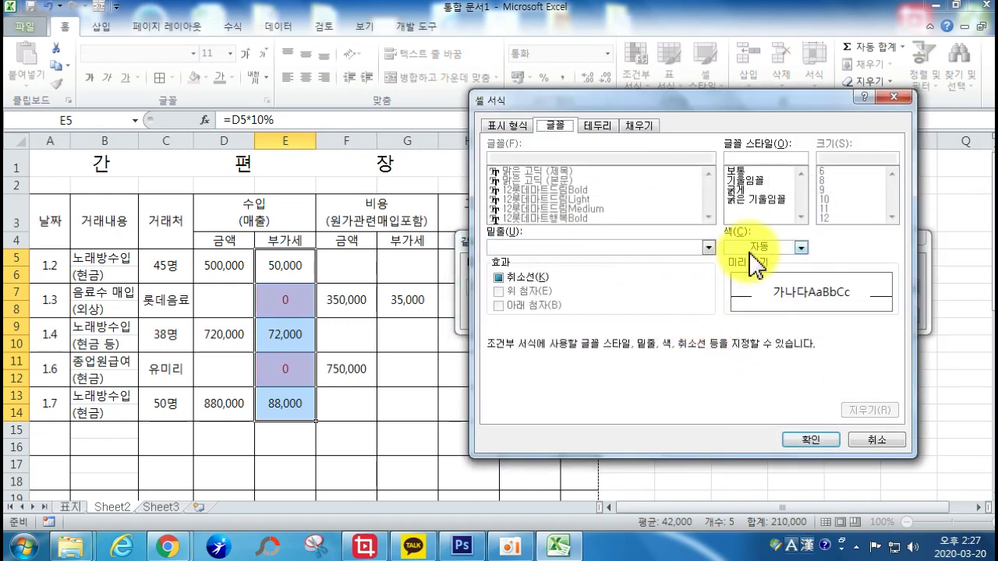
left_click(756, 248)
left_click(748, 300)
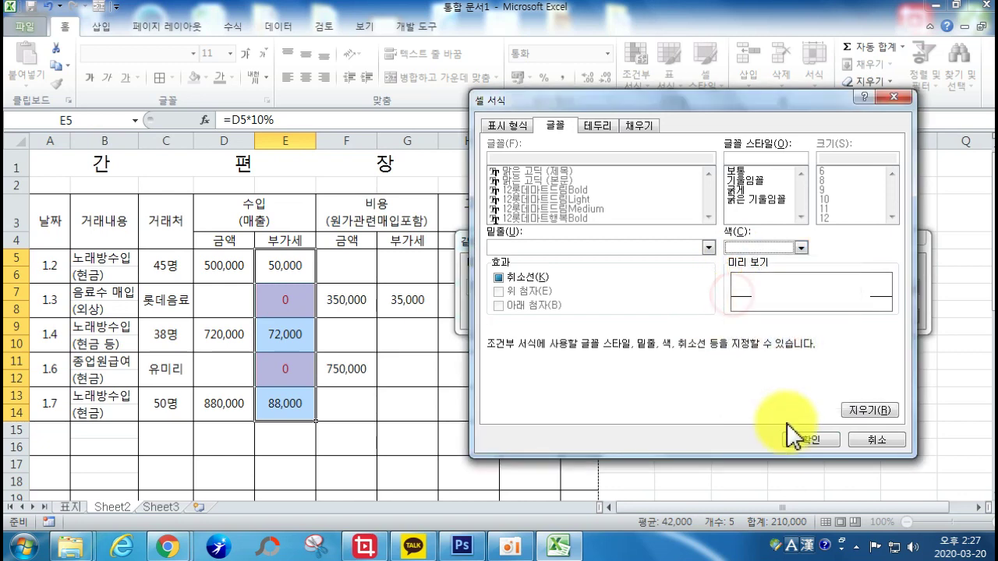
left_click(797, 443)
left_click(711, 316)
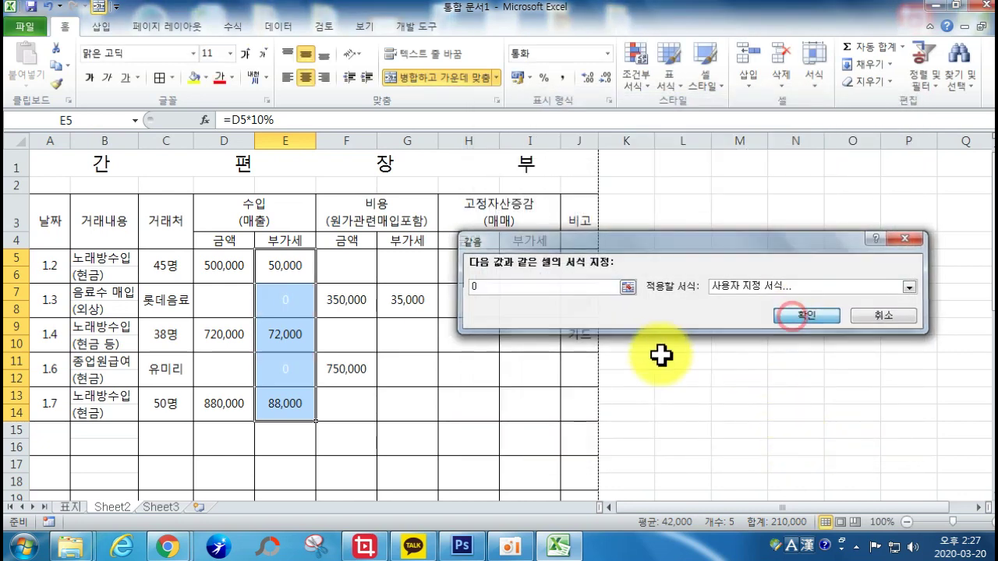
- Refill the 수입 부가세 formula and its formatting from E5 down through E13, and check the copied formulas
left_click(576, 376)
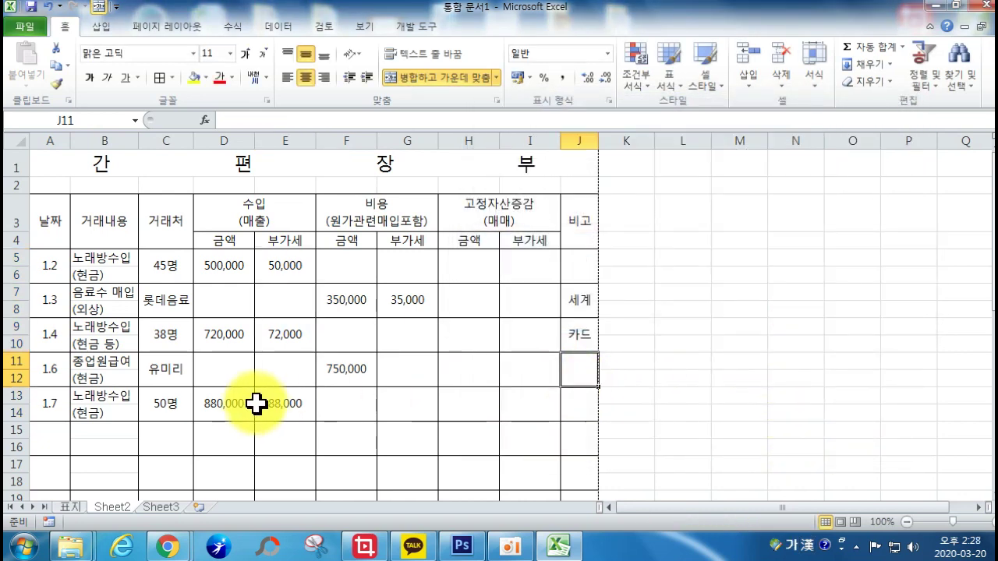
left_click(284, 269)
left_click_drag(317, 288, 307, 421)
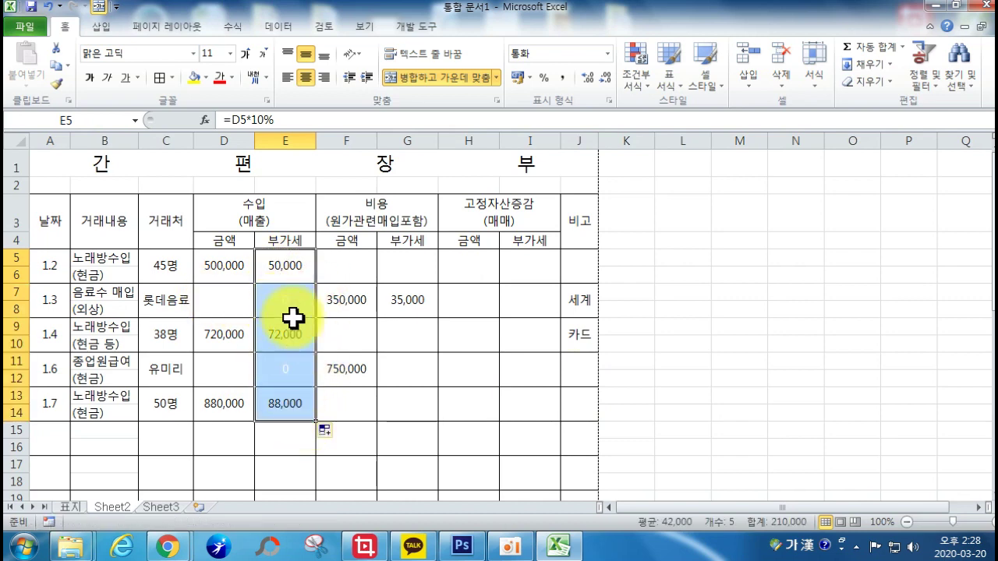
left_click(394, 403)
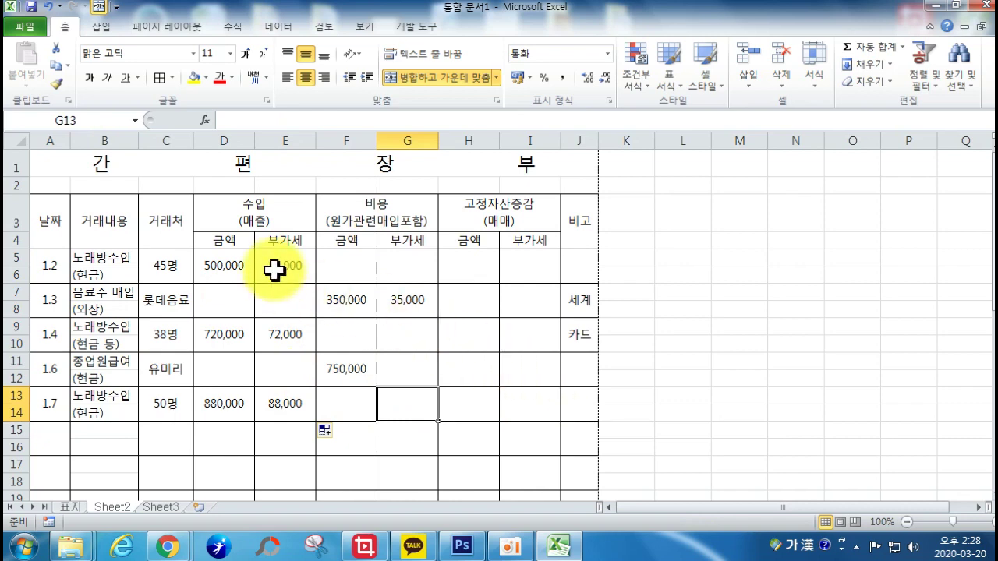
left_click(279, 332)
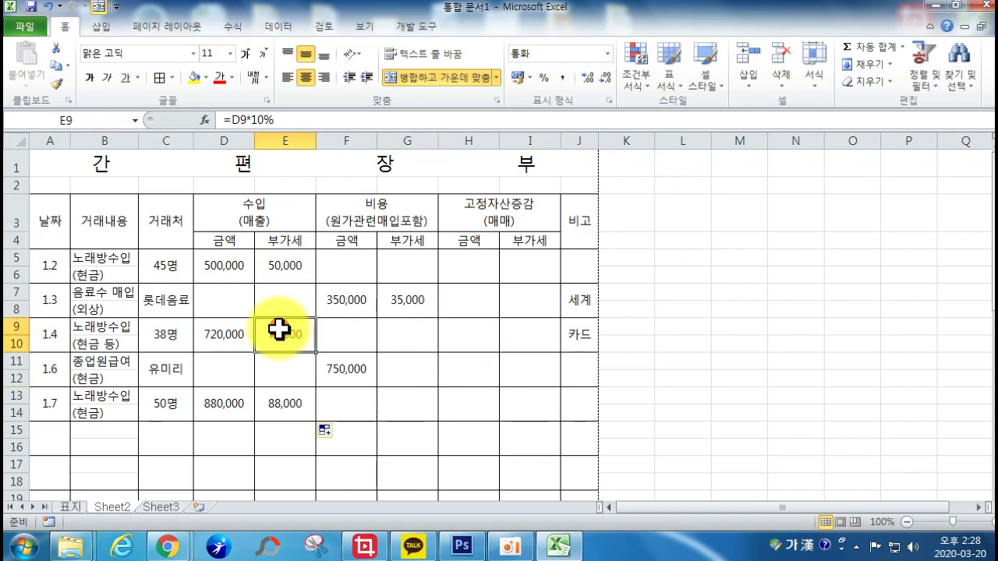
left_click(287, 399)
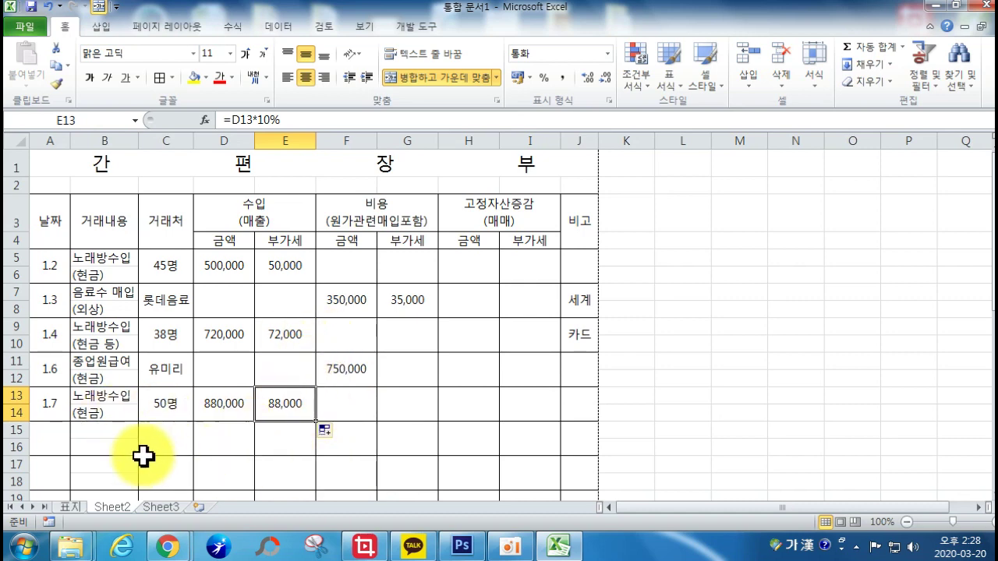
- Start the sixth transaction in row 15 with date 1/8, description 반주기구입 over (외상), and 거래처 벌벌전자
left_click(56, 447)
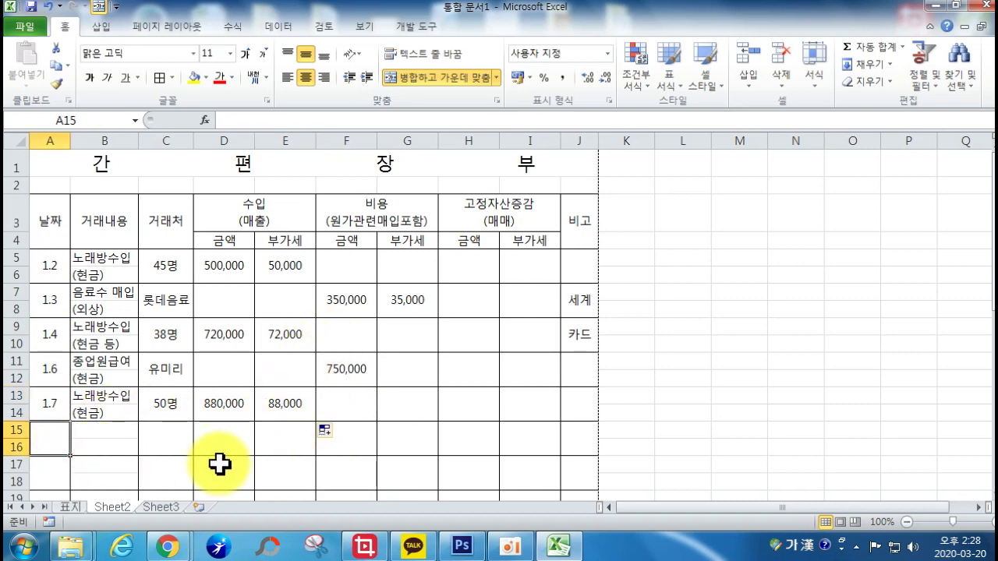
type("1/8")
key("Tab")
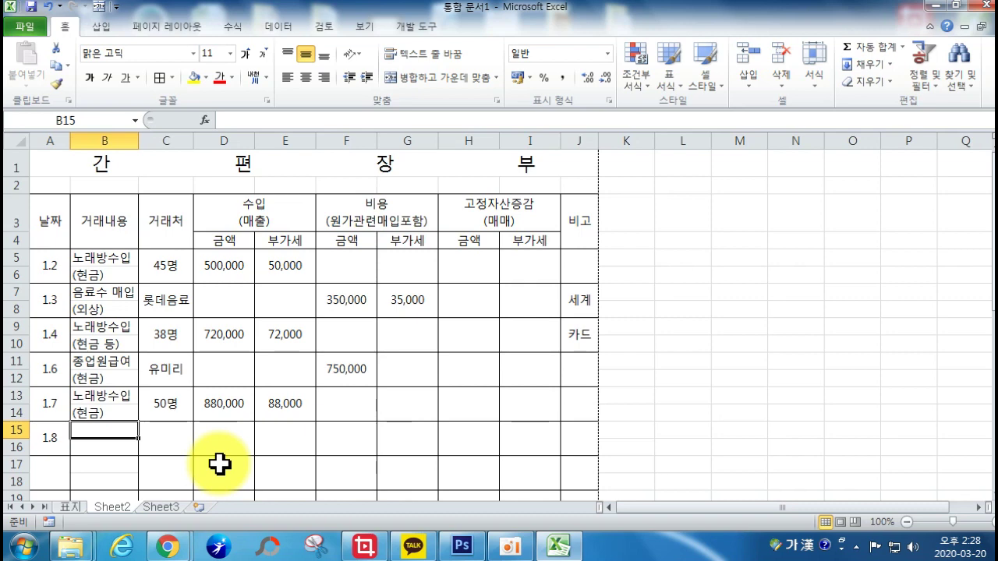
type("반주기구")
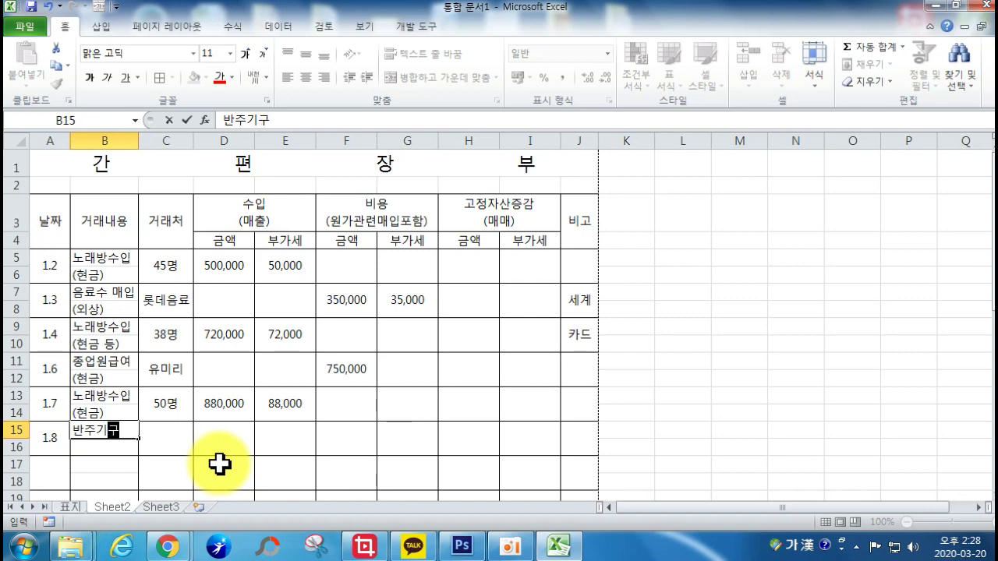
type("입")
key("Return")
type("(외상)")
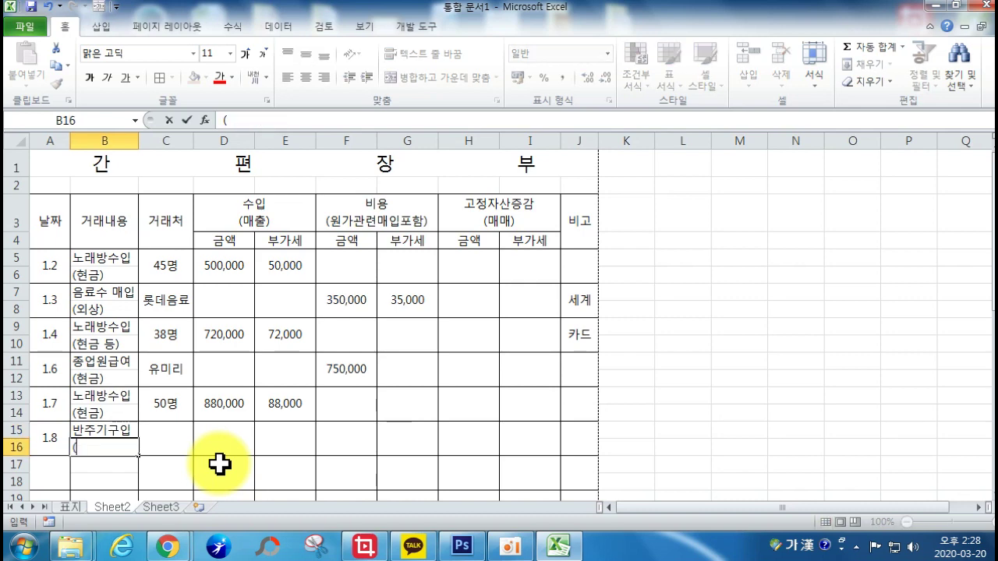
key("Tab")
type("벌벌전자")
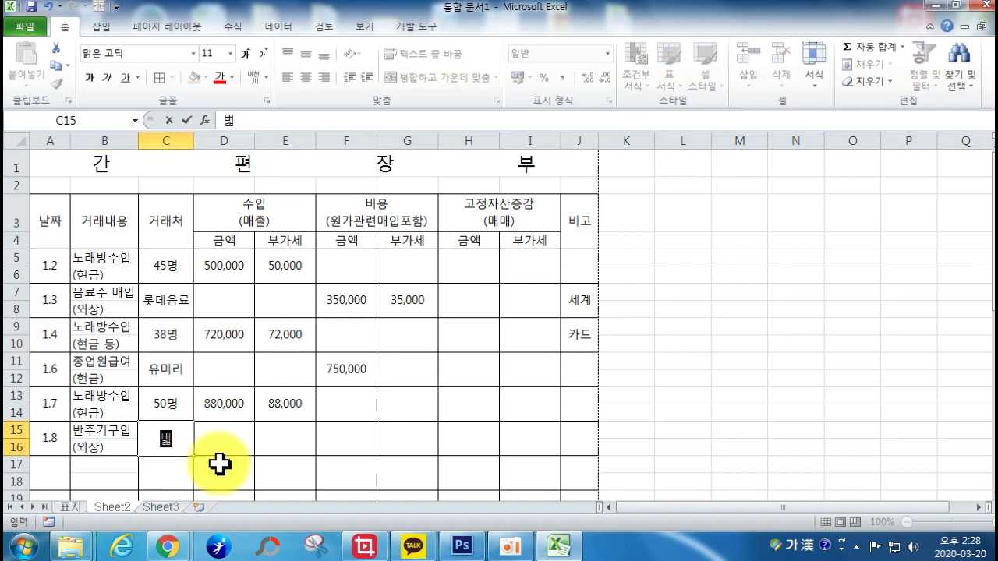
- Enter 900000 as the sixth transaction's 고정자산증감 금액 in H15 and calculate its 부가세 in I15 with =H15*10%
key("Tab")
key("Tab")
key("Tab")
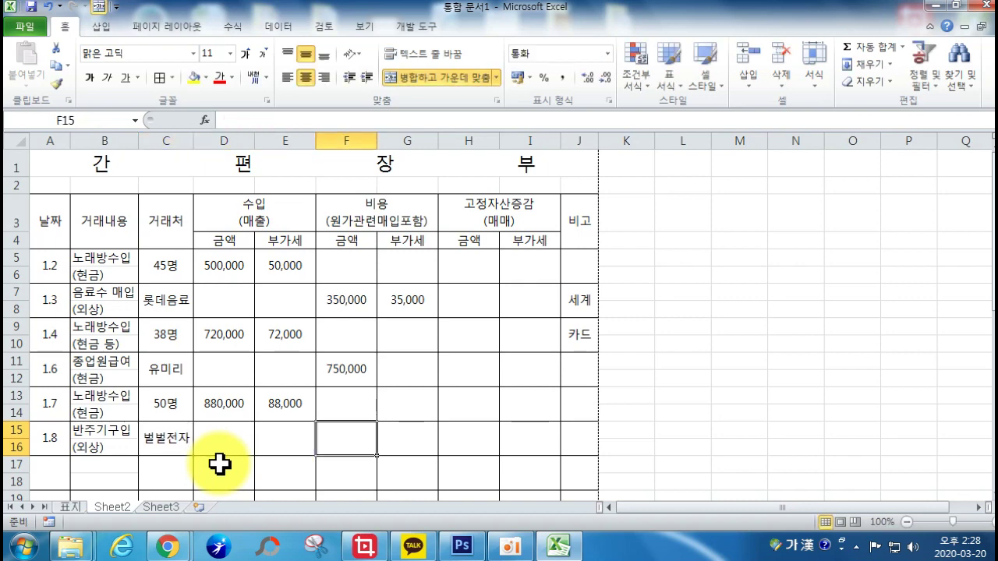
key("Tab")
key("Tab")
type("900000")
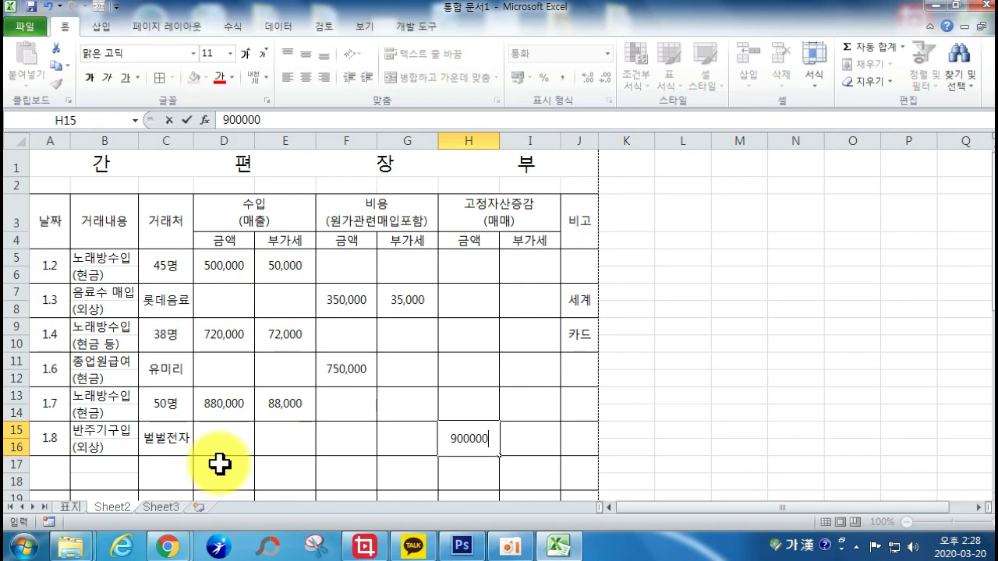
key("Tab")
type("=")
key("Left")
type("*10%")
key("Return")
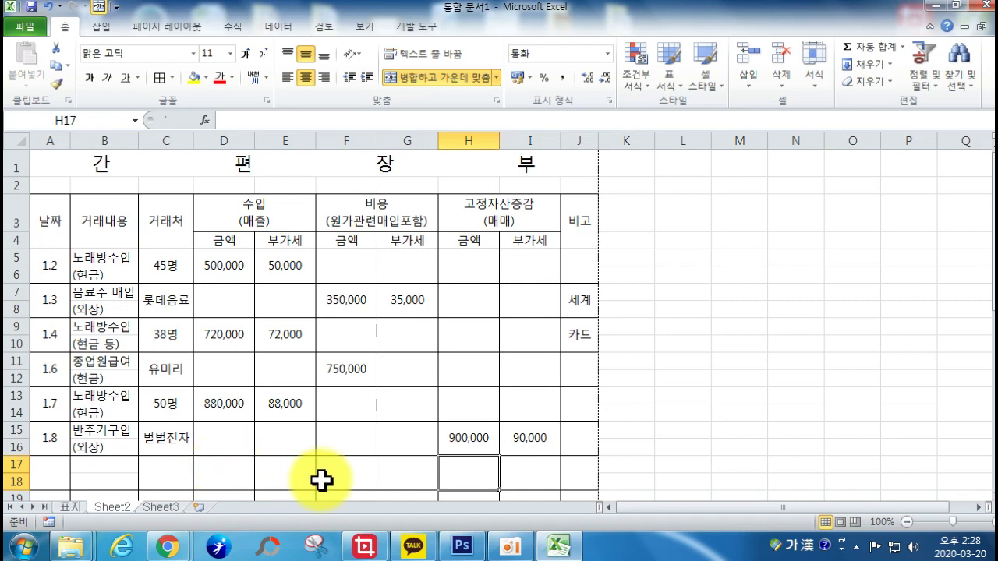
- Enter 세계 as the 비고 note for the 1.8 transaction in J15
left_click(574, 439)
type("세계")
key("Return")
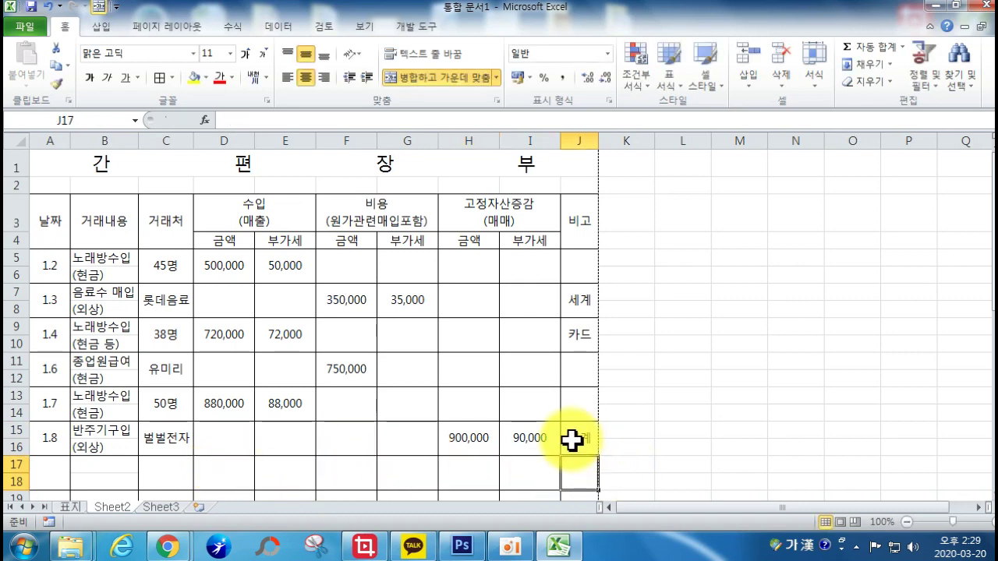
- Merge and centre A41:C42 in the ledger's last row and label it 총합계금액
scroll(572, 440, "down", 9)
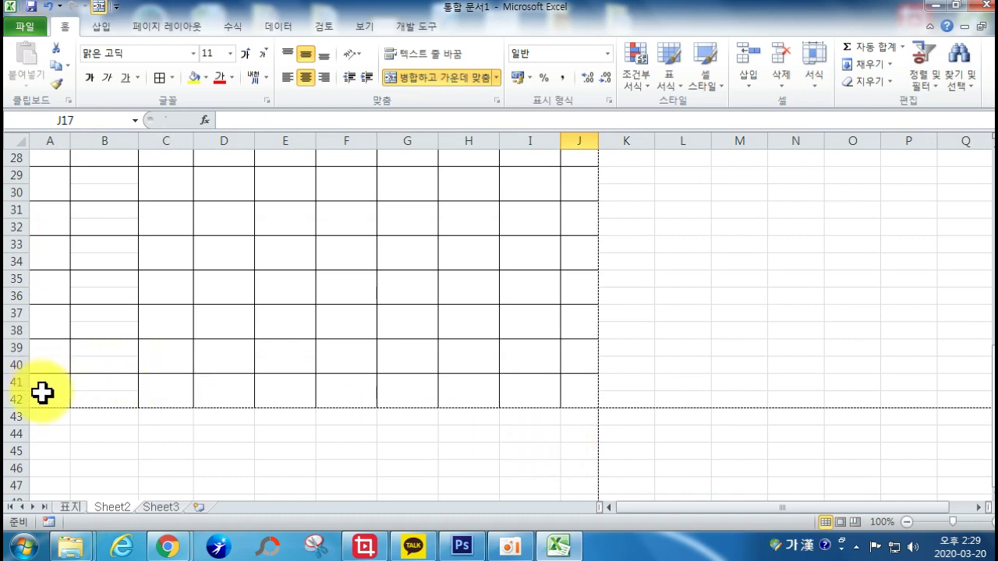
left_click_drag(42, 392, 159, 397)
left_click(468, 75)
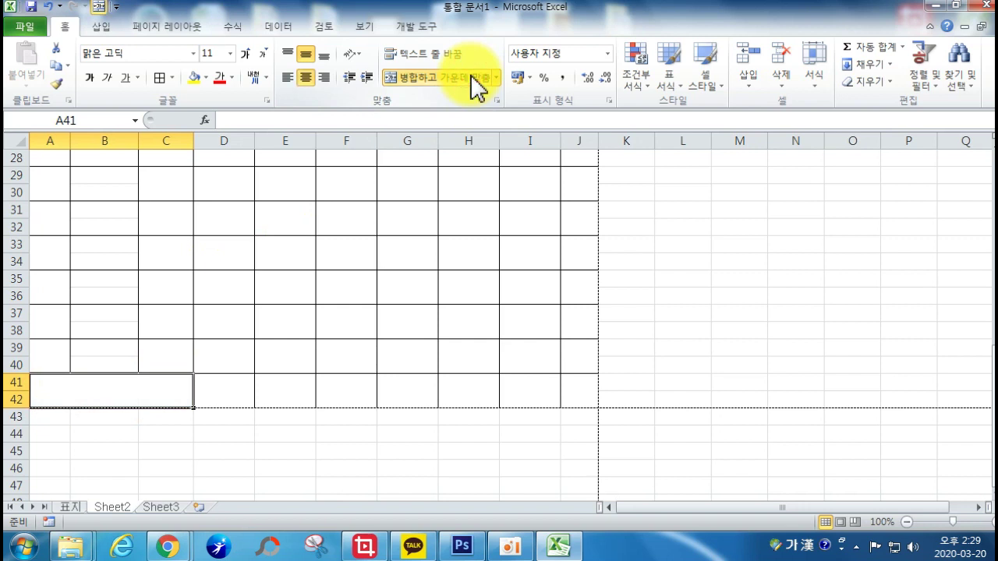
type("ㅊ하ㅂ계금액")
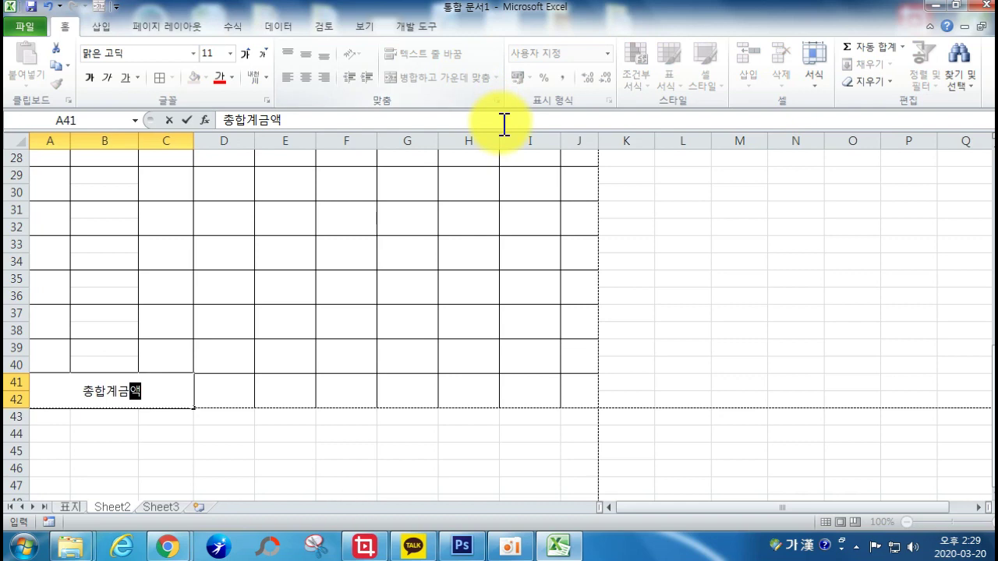
- Total the 수입 금액 column in D41 with =SUM(D5:D40)
left_click(233, 403)
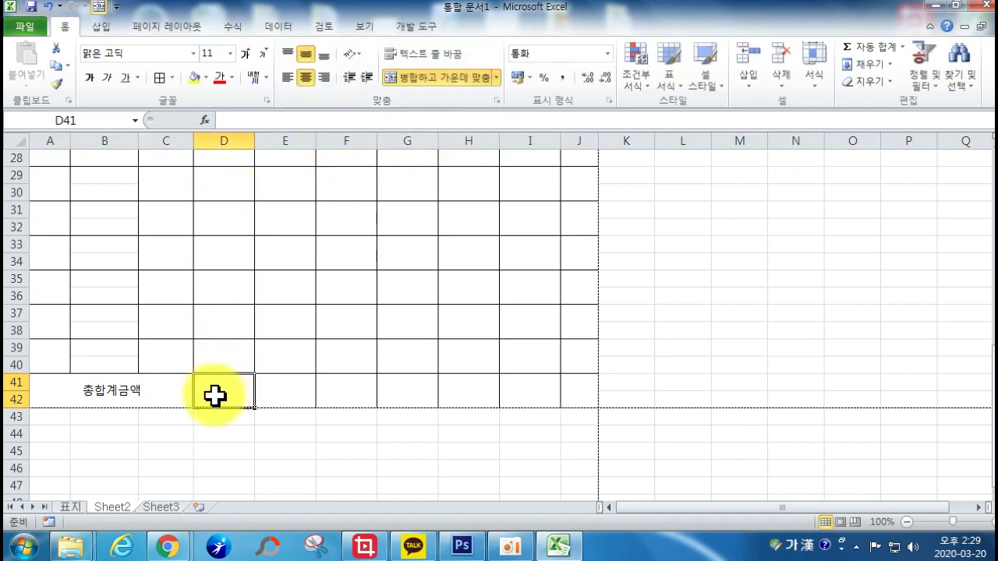
left_click(874, 51)
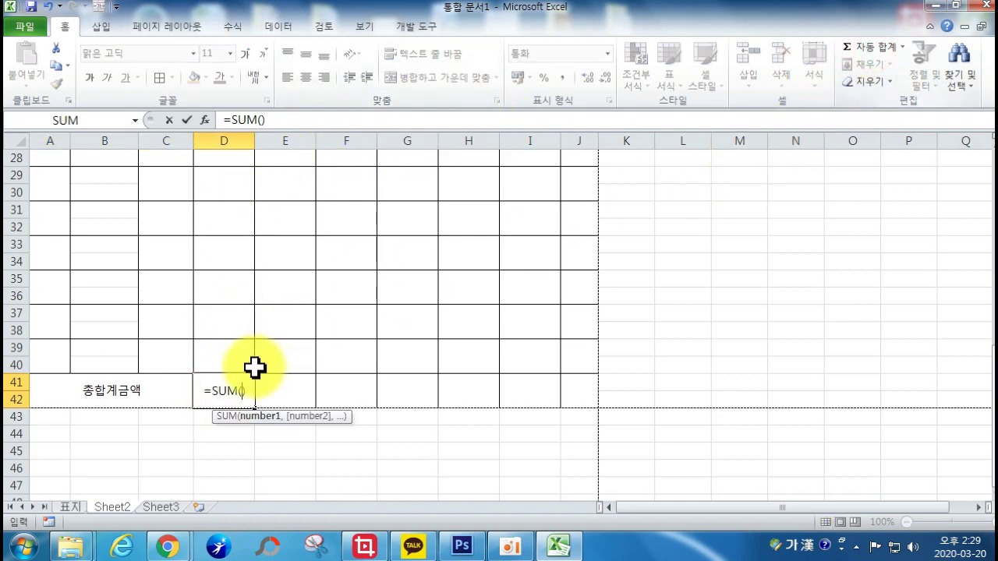
scroll(256, 367, "up", 9)
left_click(221, 269)
scroll(239, 415, "down", 5)
scroll(238, 416, "down", 4)
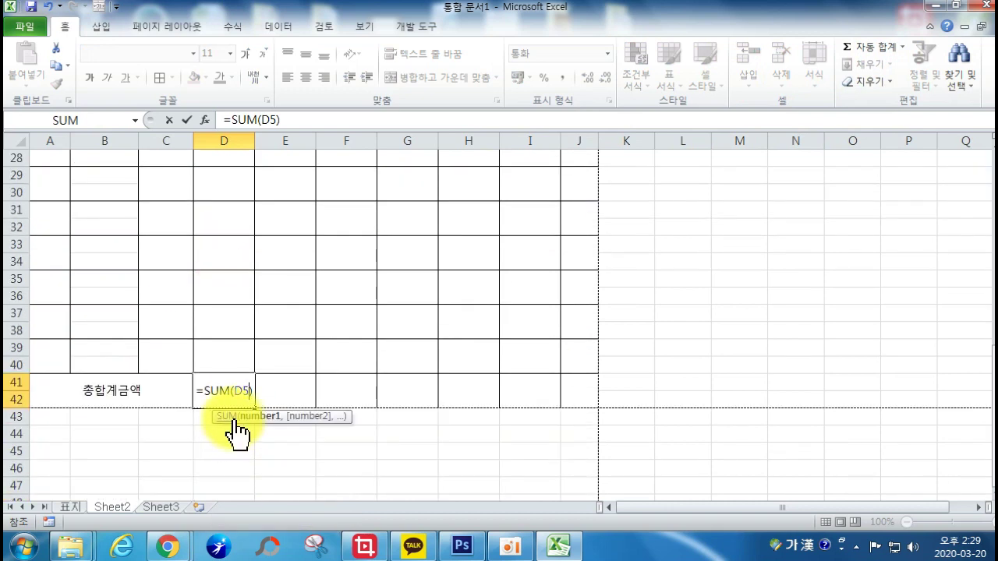
left_click(230, 362, "shift")
key("Return")
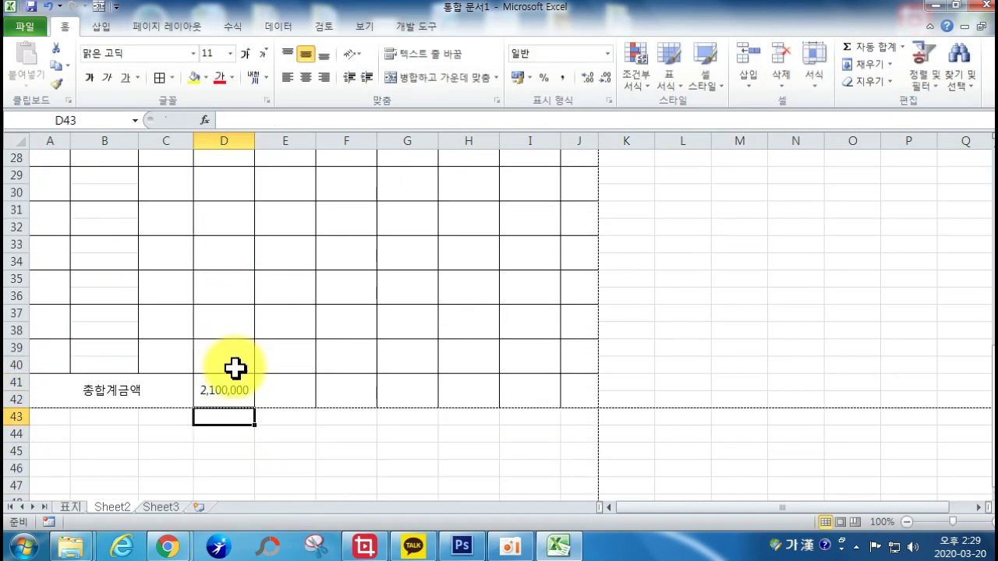
- Fill the D41 total formula across the 총합계금액 row through I41
left_click(233, 384)
left_click_drag(255, 407, 535, 409)
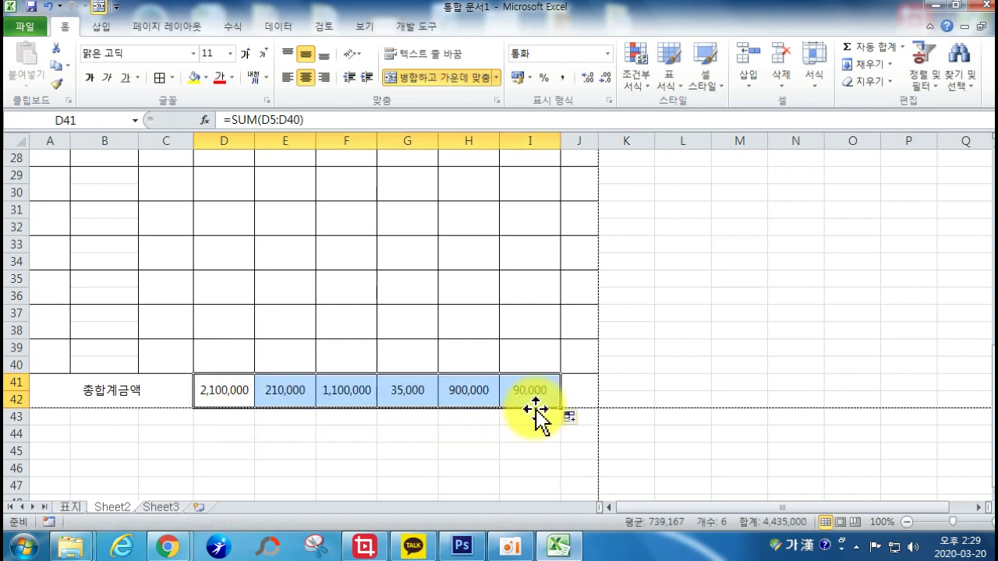
left_click(538, 357)
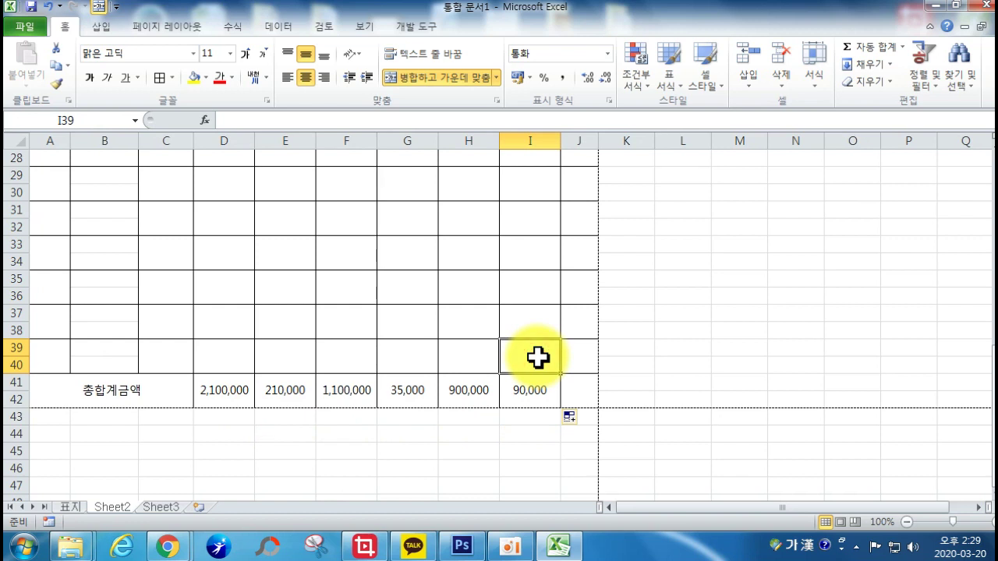
- Zoom the sheet to 145%, set the 1.7 transaction's 수입 금액 in D13 to 1000000, and check the totals row
scroll(538, 357, "up", 3)
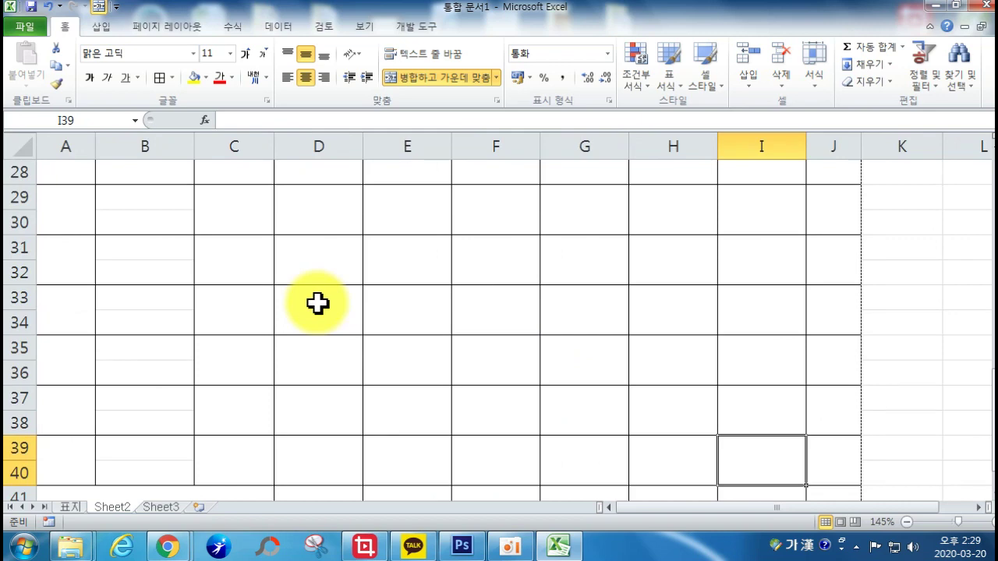
scroll(301, 305, "down", 3)
scroll(345, 292, "up", 1)
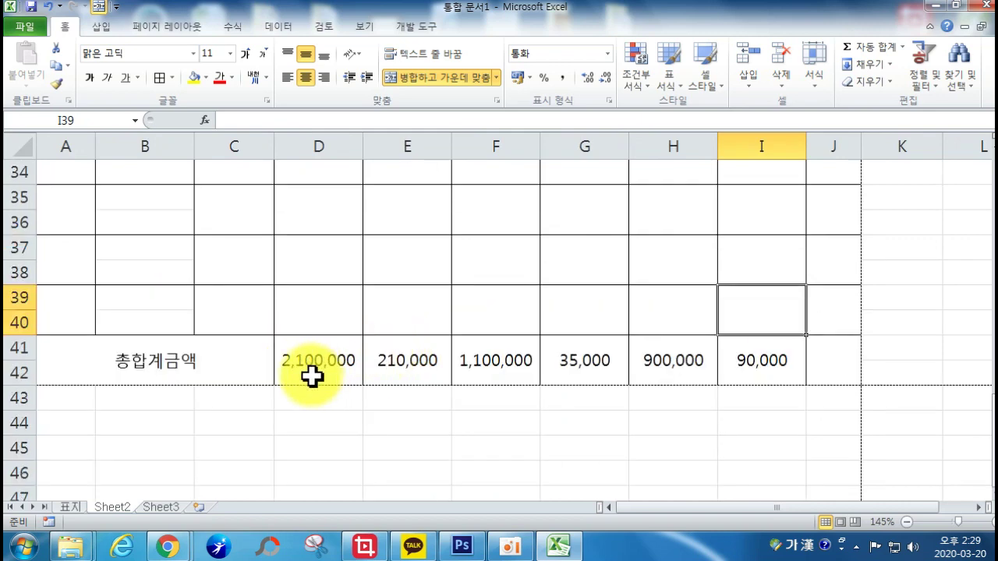
scroll(320, 374, "up", 9)
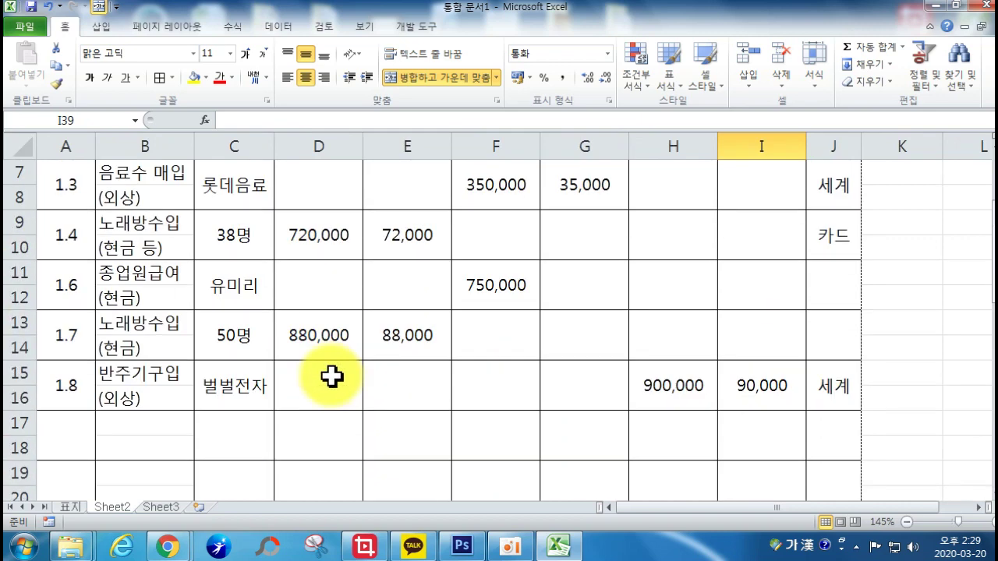
left_click(310, 337)
type("1000000")
key("Return")
scroll(439, 363, "down", 8)
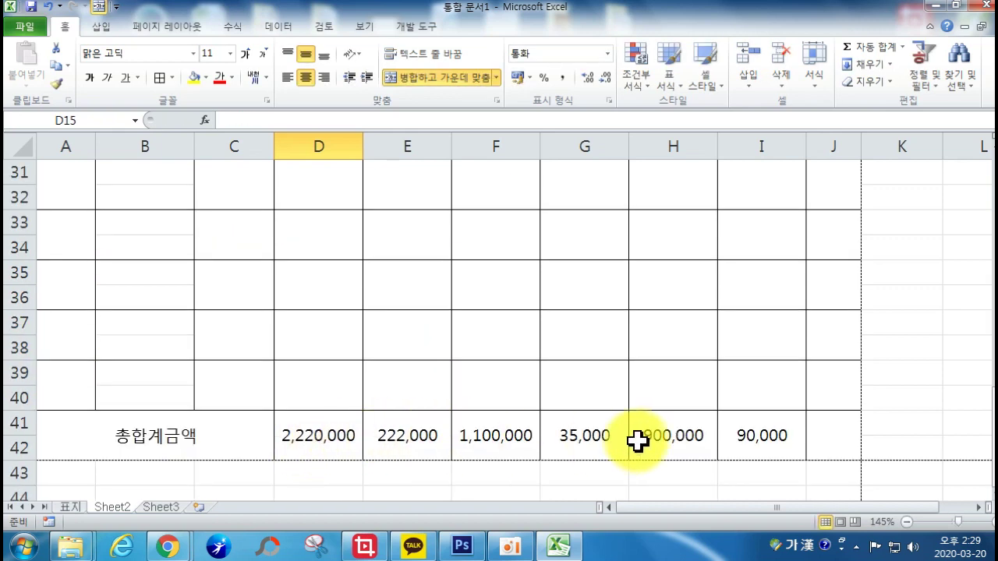
left_click(316, 447)
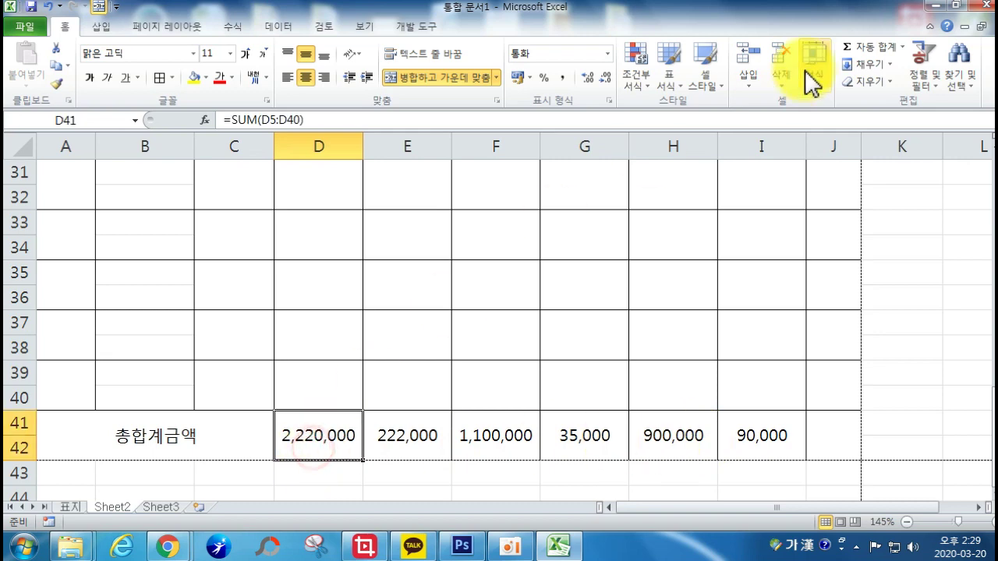
scroll(402, 324, "up", 10)
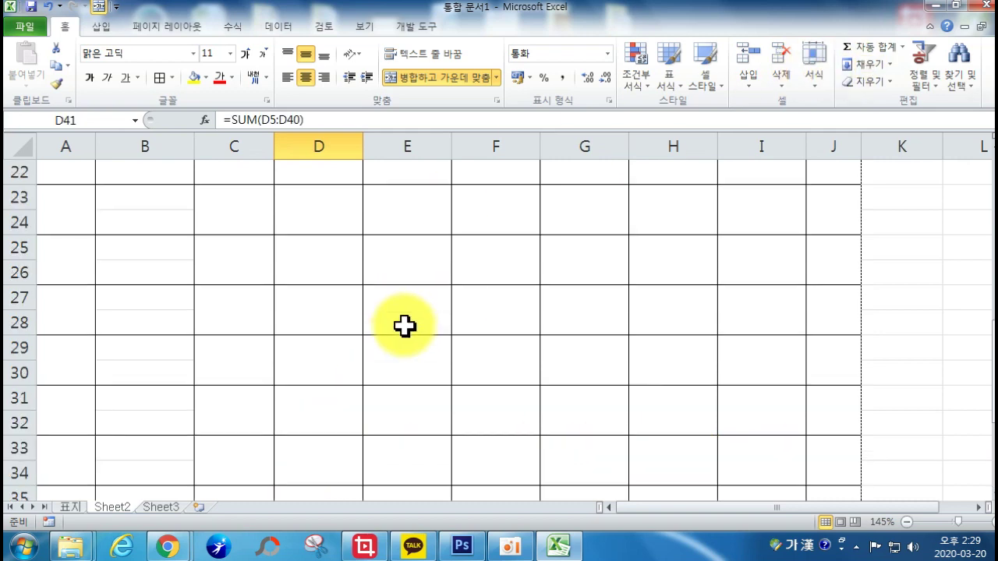